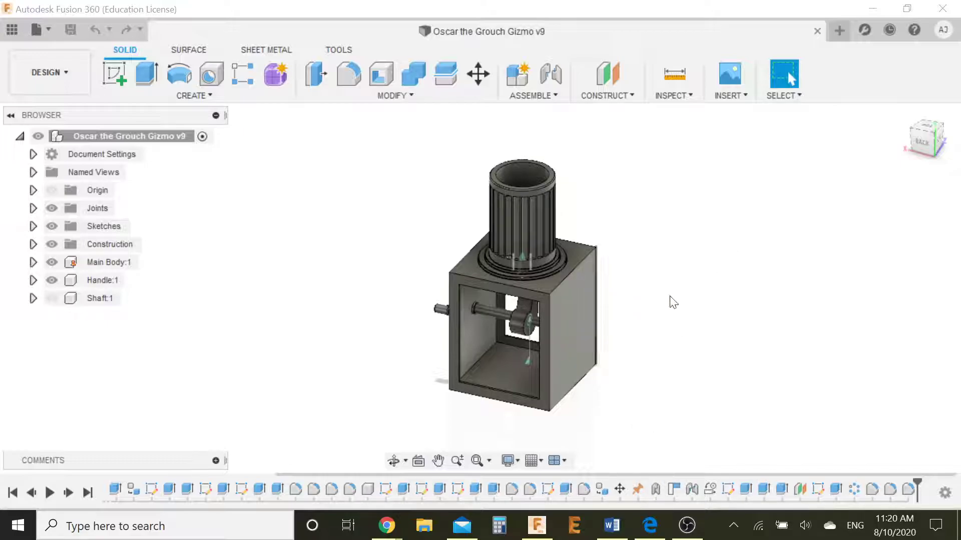
# Start a Circular Pattern with the pattern type set to Faces
pyautogui.scroll(10, 520, 249)
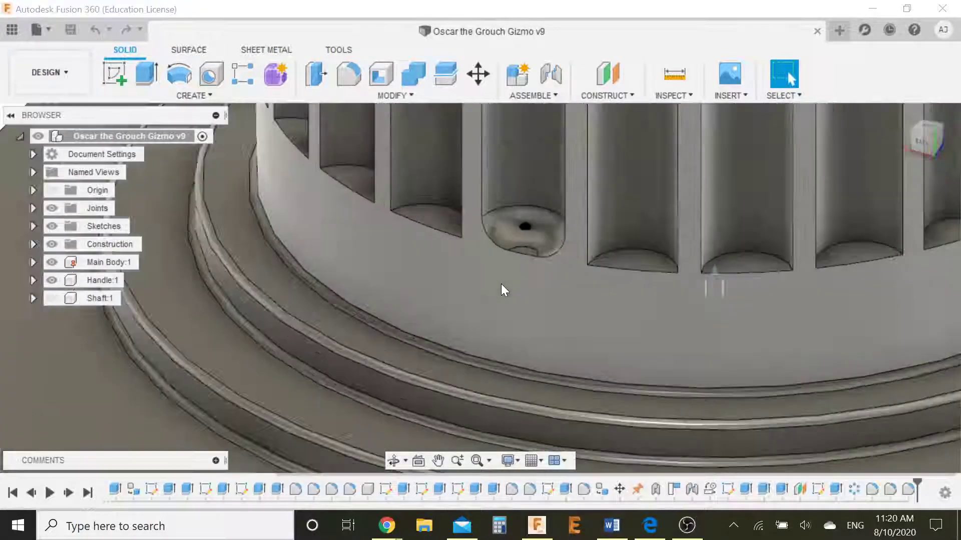
pyautogui.scroll(-8, 538, 205)
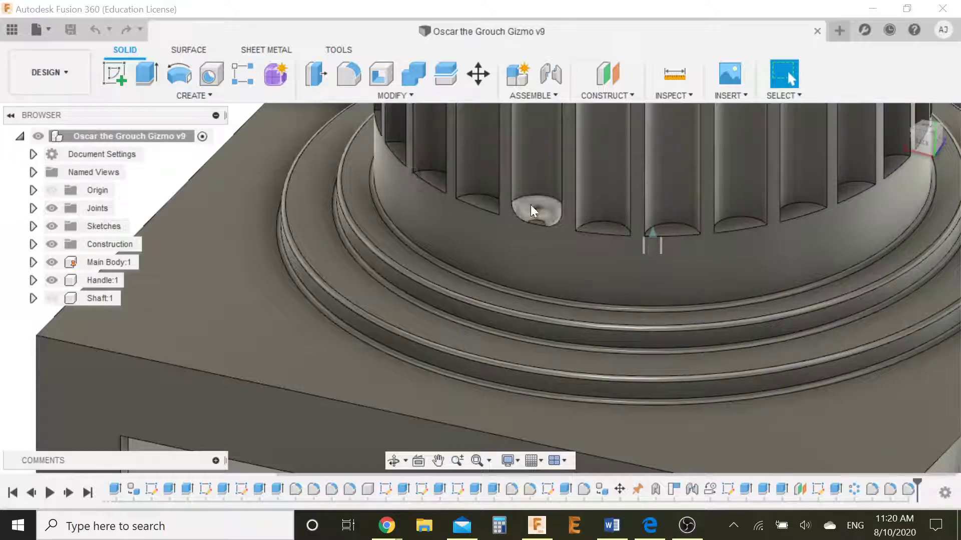
pyautogui.scroll(-8, 534, 207)
pyautogui.moveTo(367, 213); pyautogui.dragTo(279, 307, button='middle')
pyautogui.scroll(5, 279, 307)
pyautogui.click(209, 98)
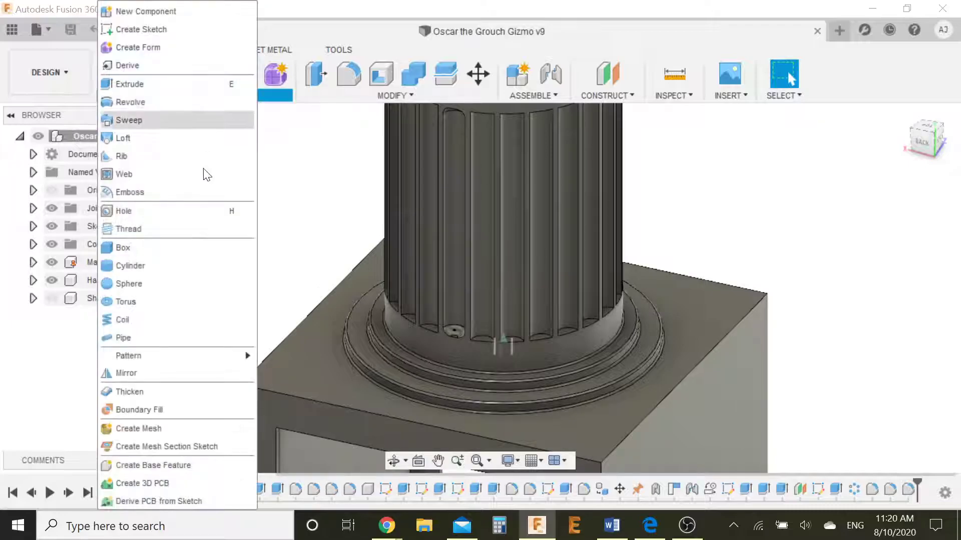
pyautogui.moveTo(184, 366)
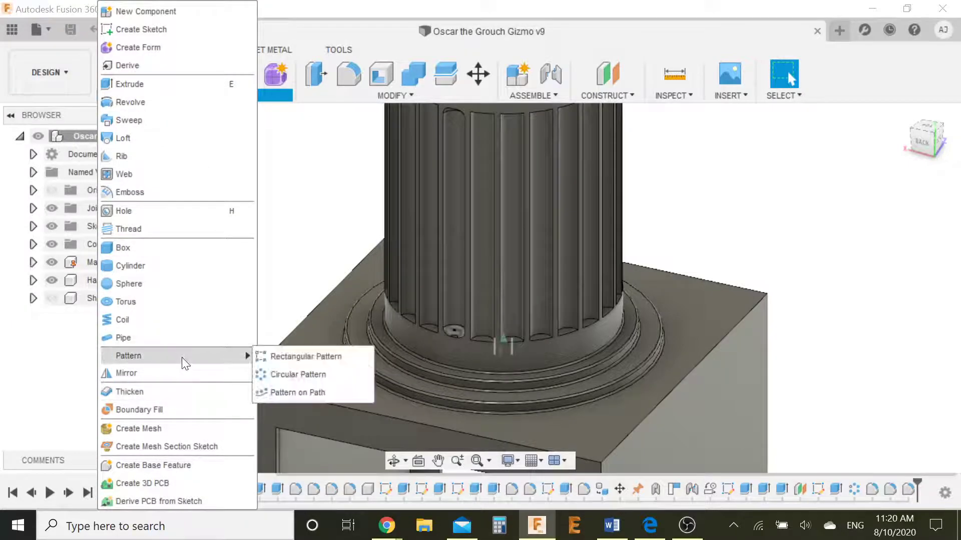
pyautogui.click(295, 371)
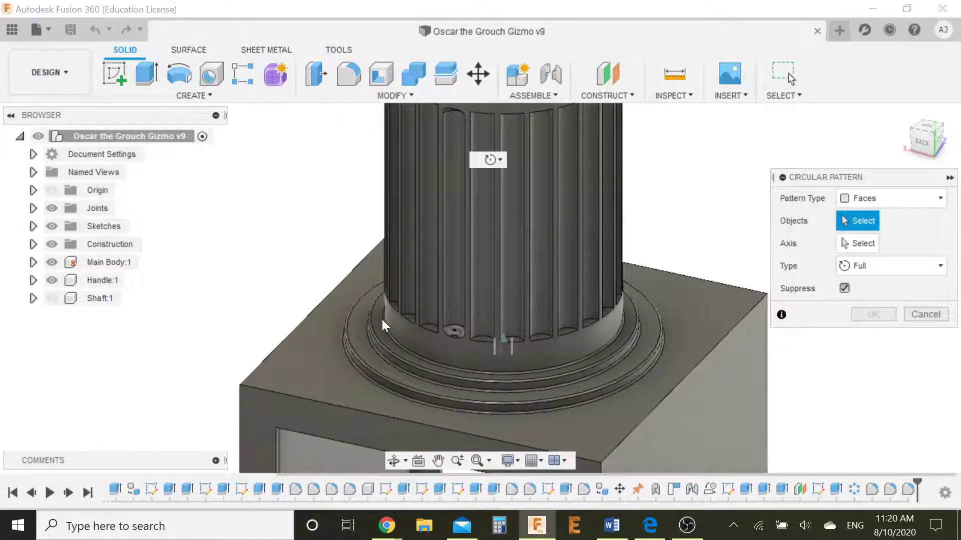
pyautogui.click(892, 199)
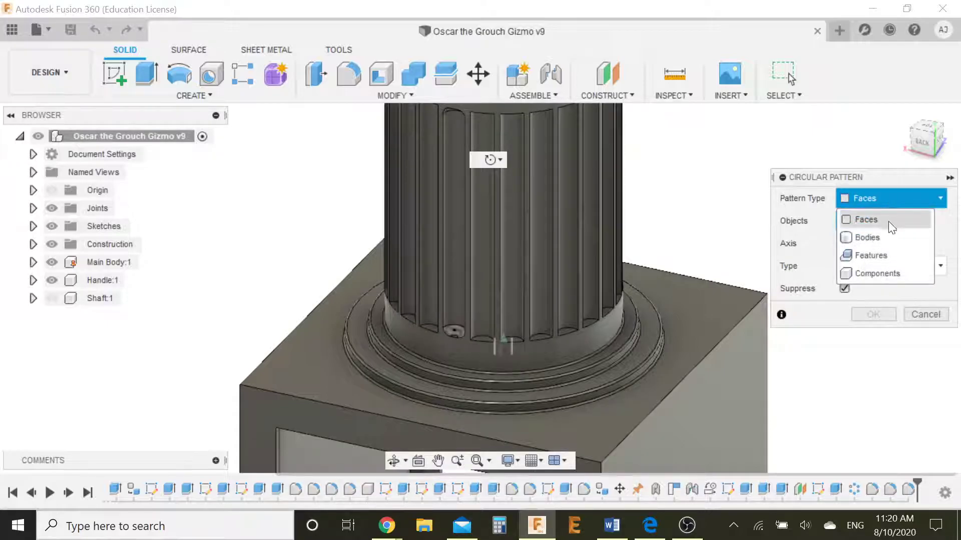
pyautogui.click(884, 215)
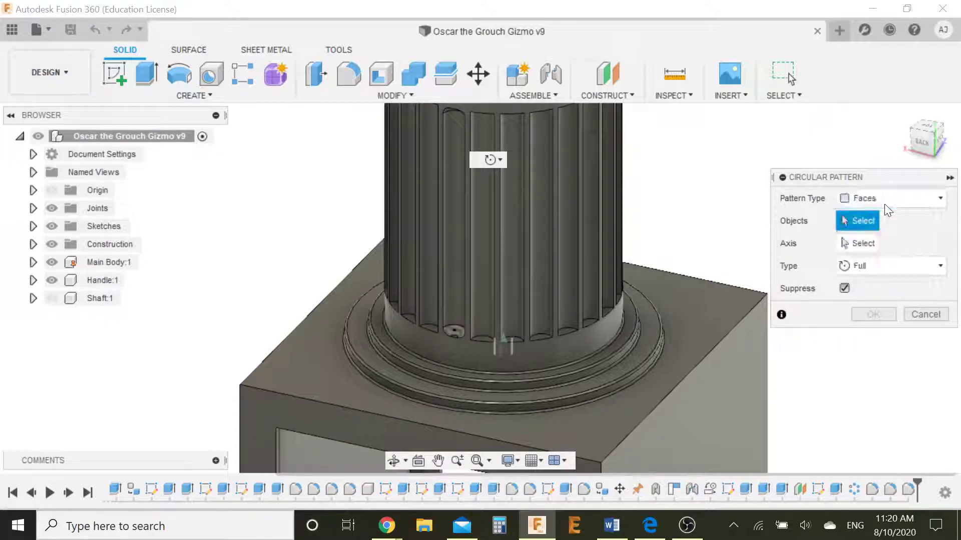
# Select the two small hole faces at the flute bottoms
pyautogui.scroll(2, 463, 325)
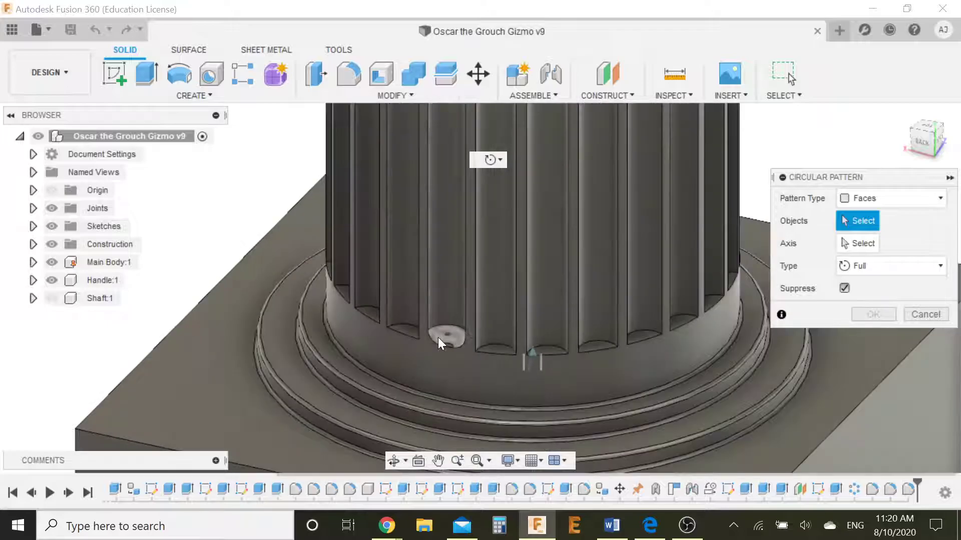
pyautogui.click(451, 334)
pyautogui.moveTo(506, 254)
pyautogui.keyDown('shift'); pyautogui.mouseDown(button='middle')
pyautogui.moveTo(553, 275)
pyautogui.moveTo(486, 253)
pyautogui.mouseUp(button='middle'); pyautogui.keyUp('shift')
pyautogui.click(486, 253)
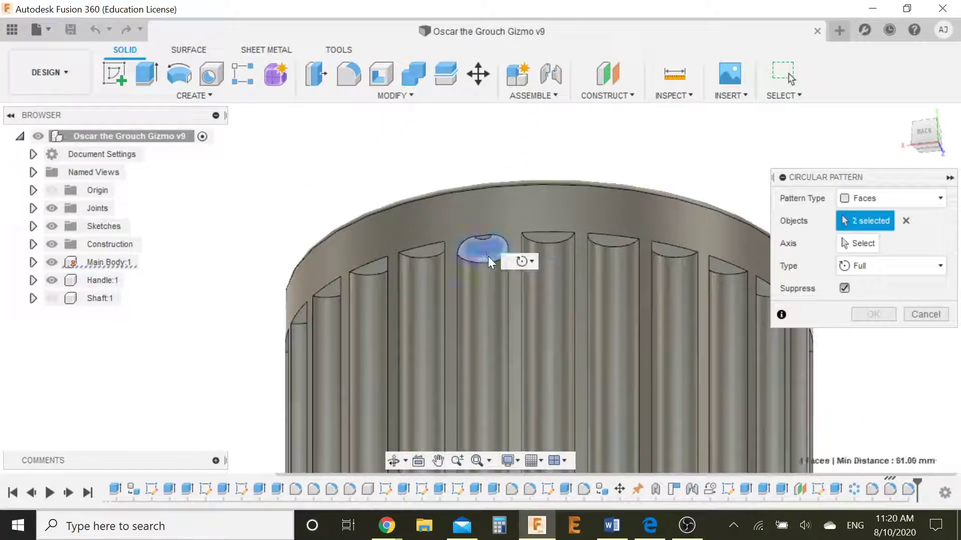
pyautogui.scroll(-3, 558, 283)
# Pattern the faces around the column's vertical axis with quantity 25
pyautogui.click(854, 243)
pyautogui.scroll(-5, 673, 348)
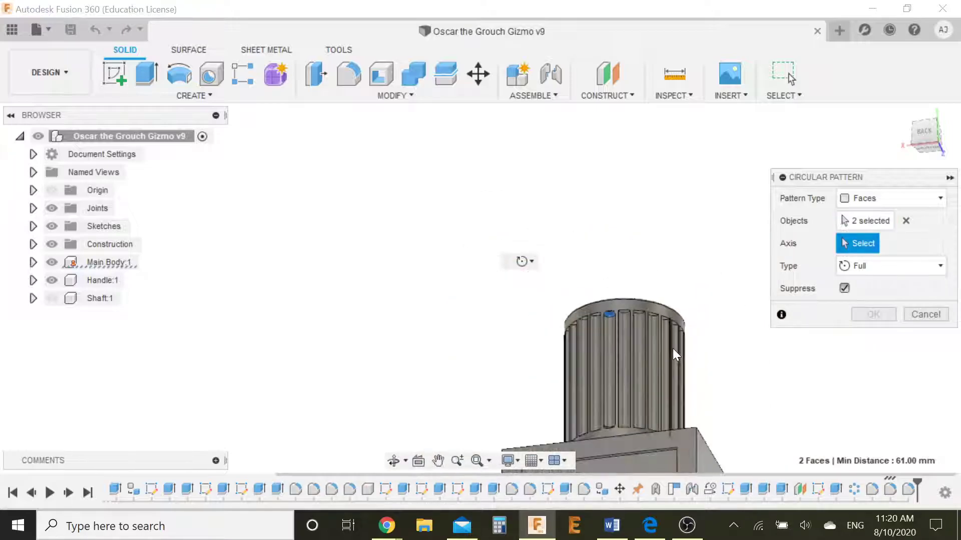
pyautogui.moveTo(672, 244); pyautogui.dragTo(665, 107, button='middle')
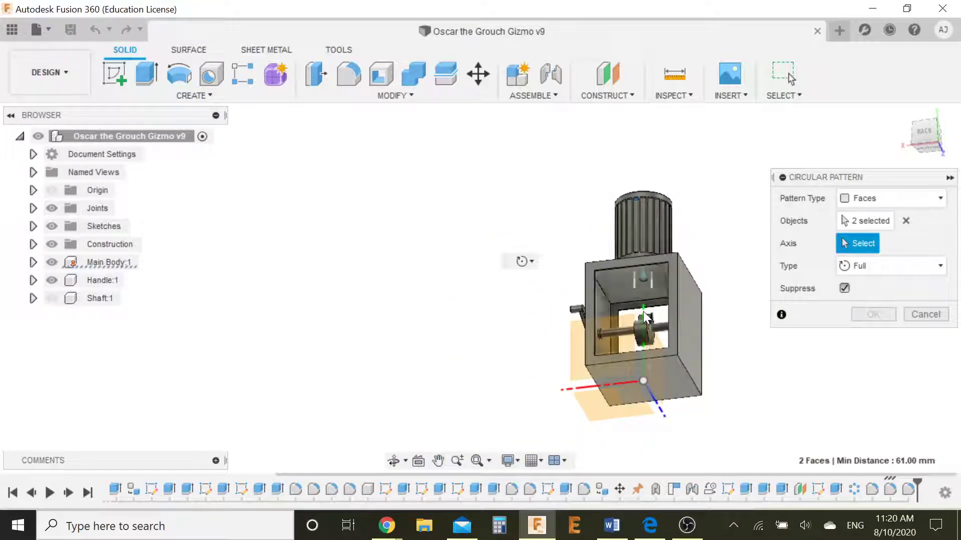
pyautogui.click(734, 336)
pyautogui.keyDown('shift'); pyautogui.moveTo(731, 354); pyautogui.dragTo(757, 369, button='middle'); pyautogui.keyUp('shift')
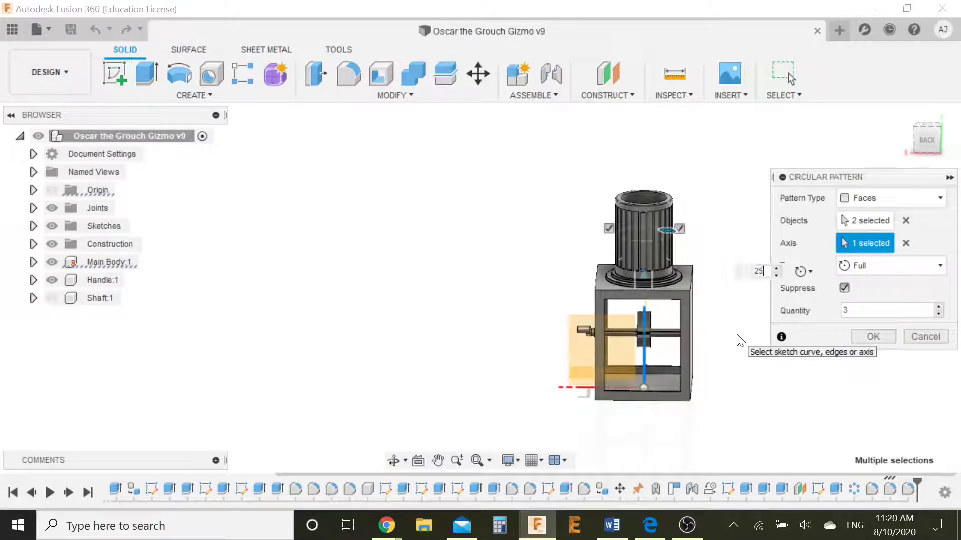
pyautogui.press('Return')
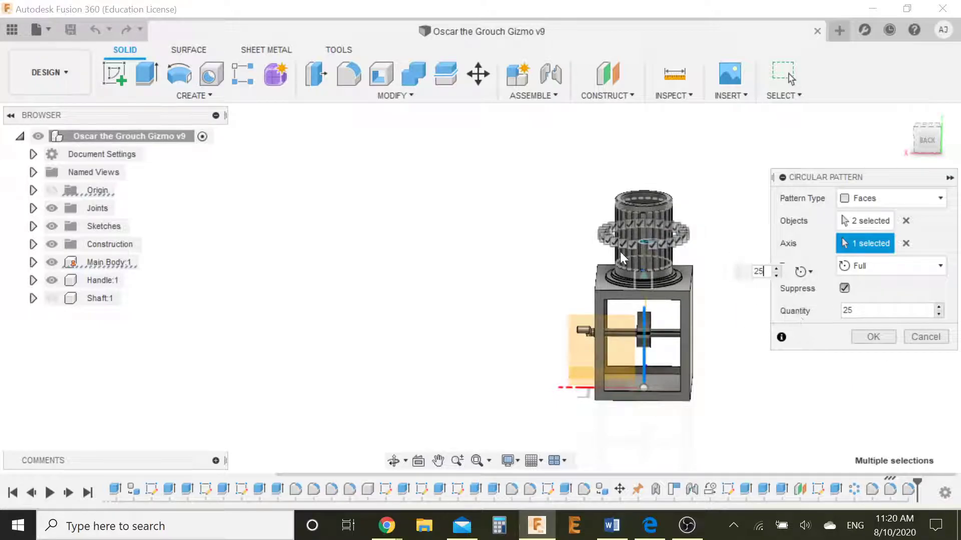
pyautogui.click(872, 337)
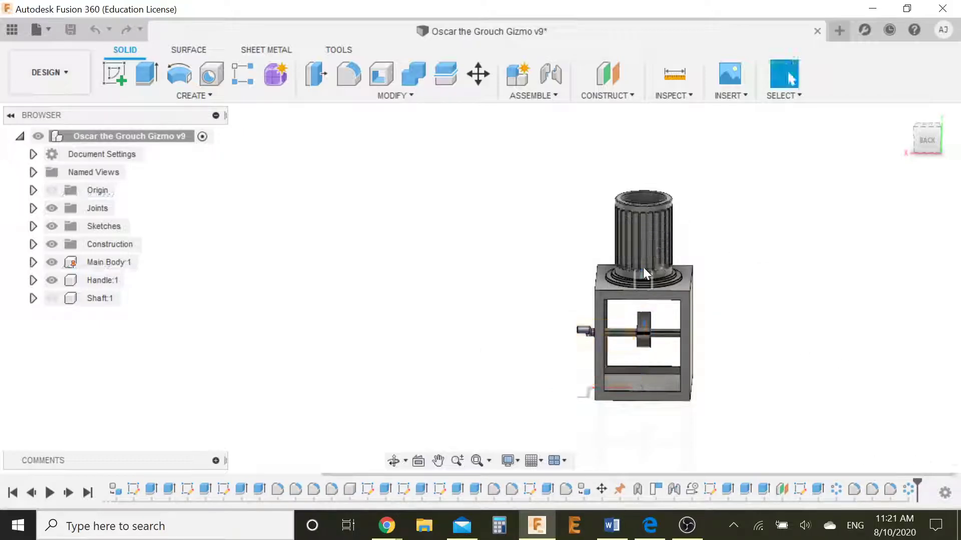
pyautogui.scroll(5, 644, 268)
pyautogui.scroll(5, 647, 267)
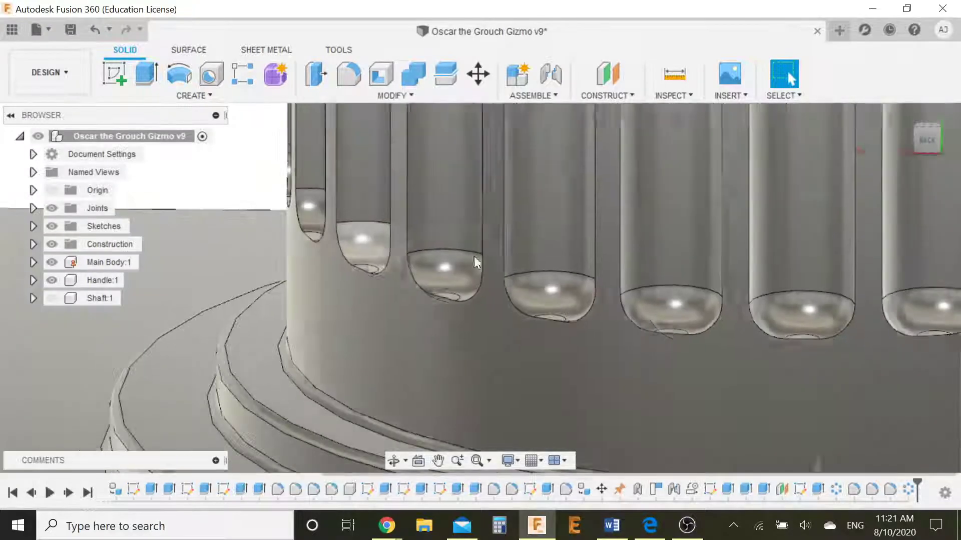
pyautogui.scroll(-2, 635, 233)
pyautogui.scroll(-8, 671, 226)
pyautogui.moveTo(669, 221); pyautogui.dragTo(784, 382, button='middle')
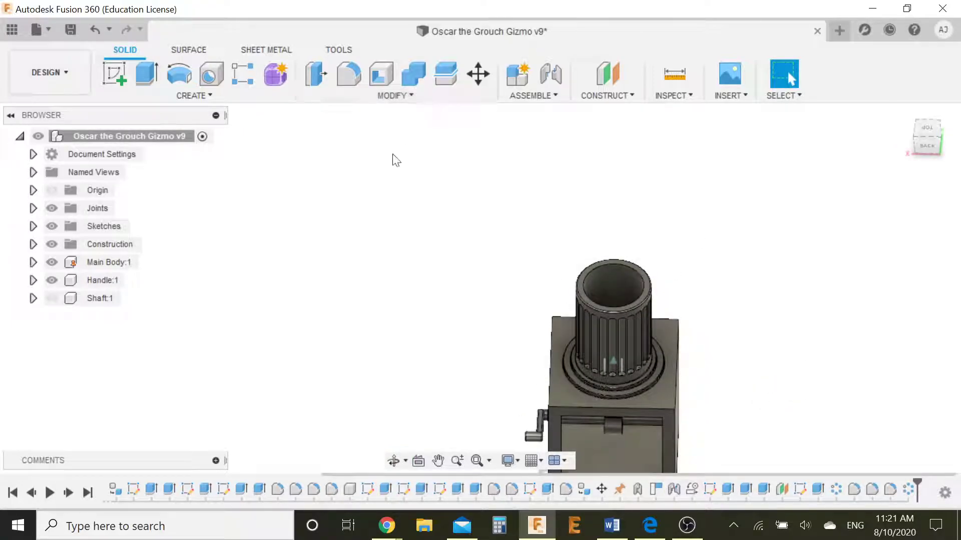
# Create and activate a new component named 'Lid' parented to the gizmo's root
pyautogui.click(519, 80)
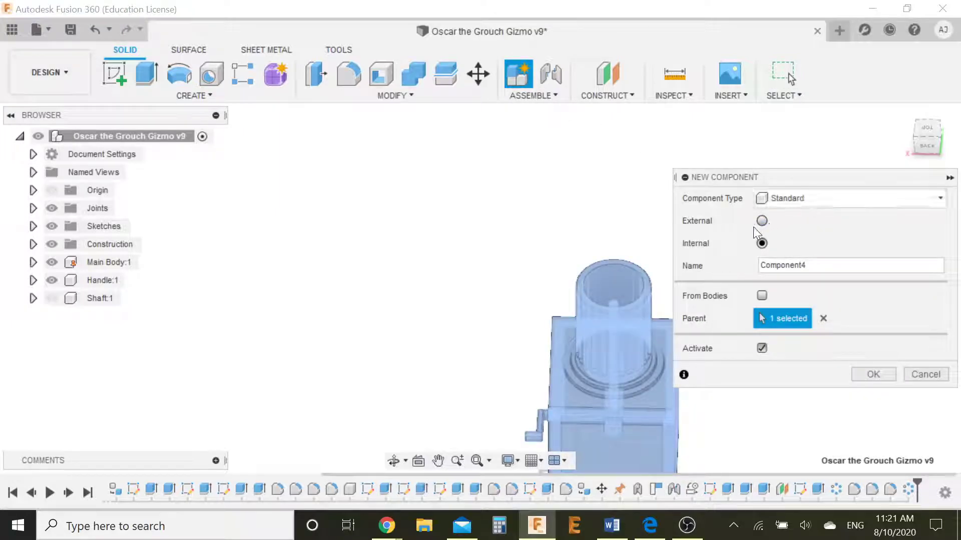
pyautogui.click(823, 318)
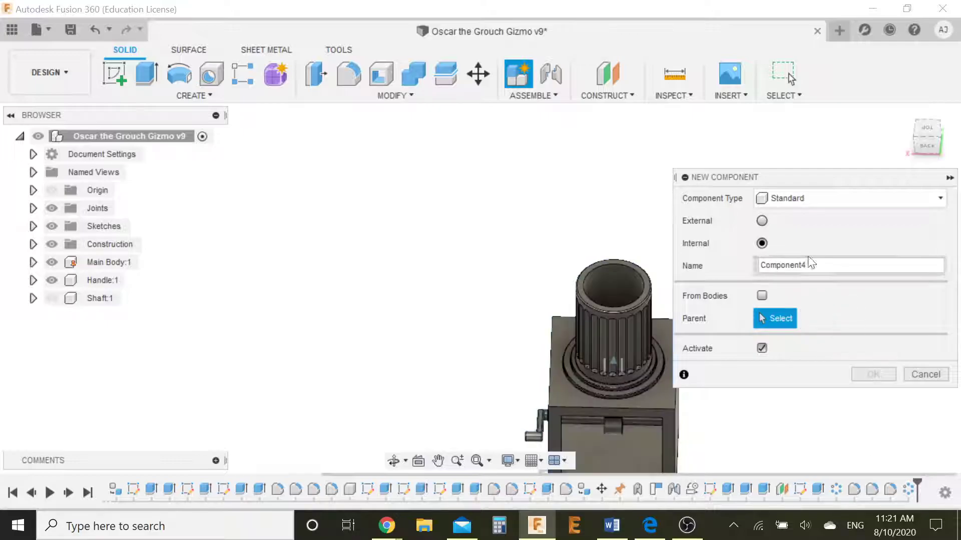
pyautogui.click(98, 138)
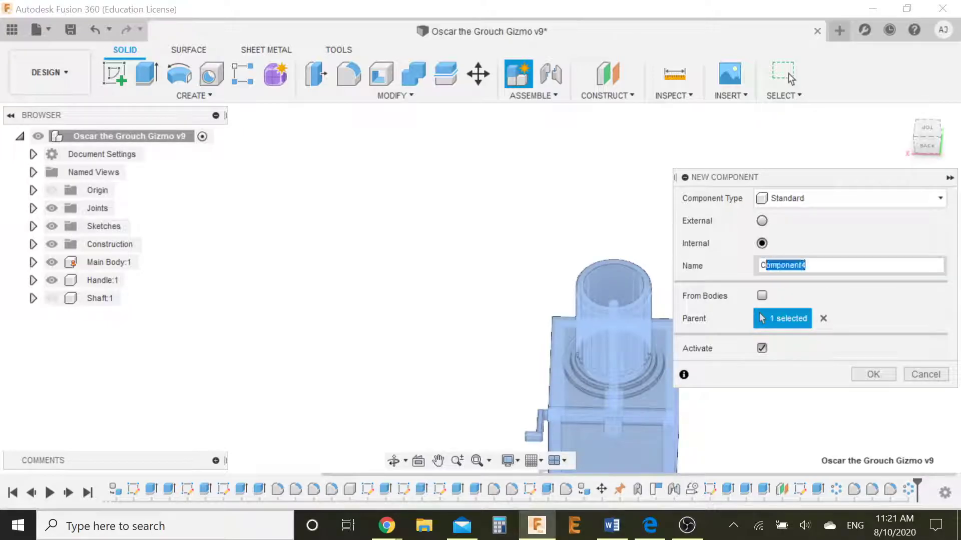
pyautogui.write('Lid')
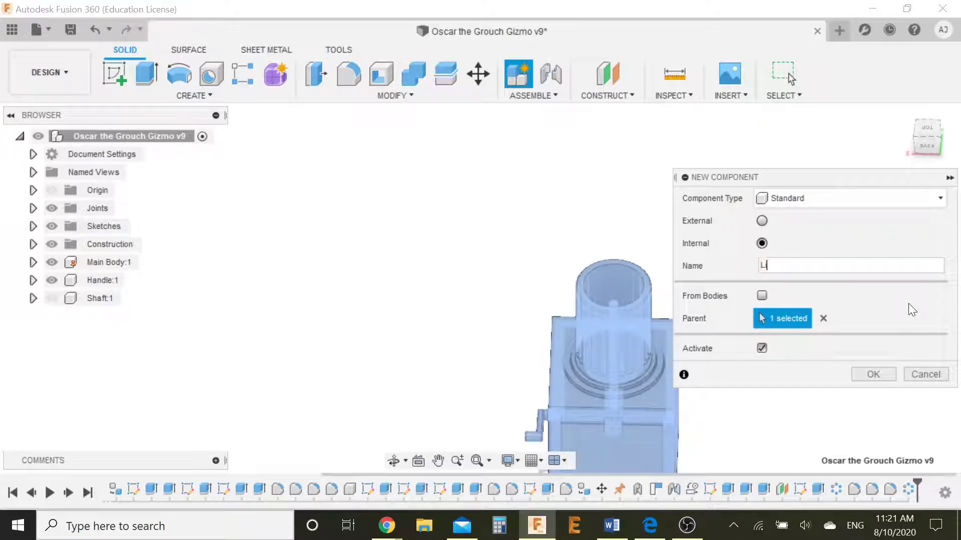
pyautogui.click(862, 373)
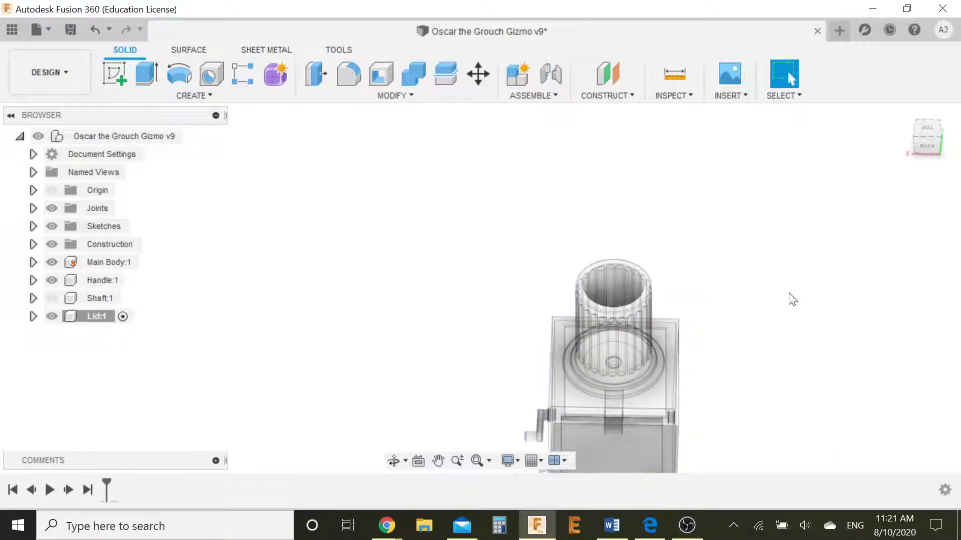
# Start a new sketch on the ring face at the column top
pyautogui.keyDown('shift'); pyautogui.moveTo(792, 299); pyautogui.dragTo(716, 191, button='middle'); pyautogui.keyUp('shift')
pyautogui.scroll(6, 617, 165)
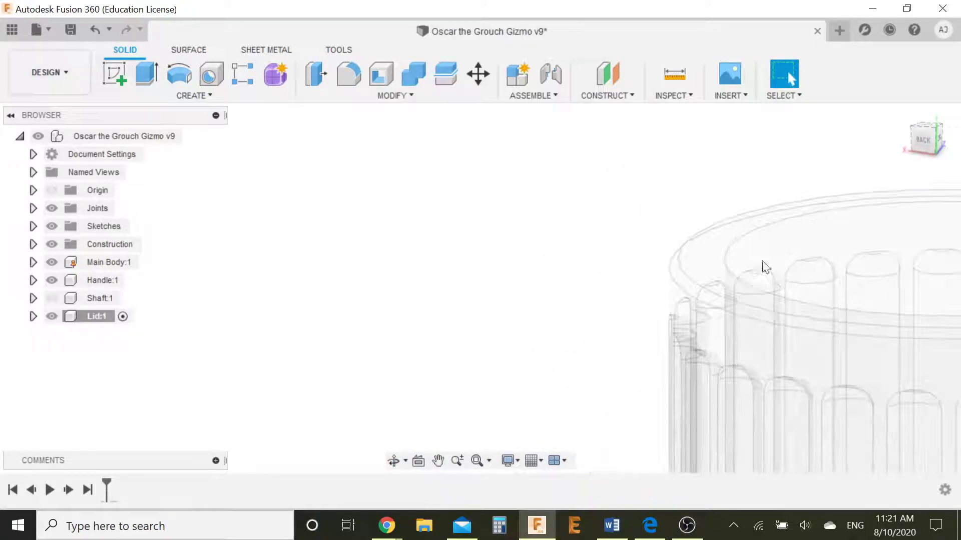
pyautogui.click(708, 263)
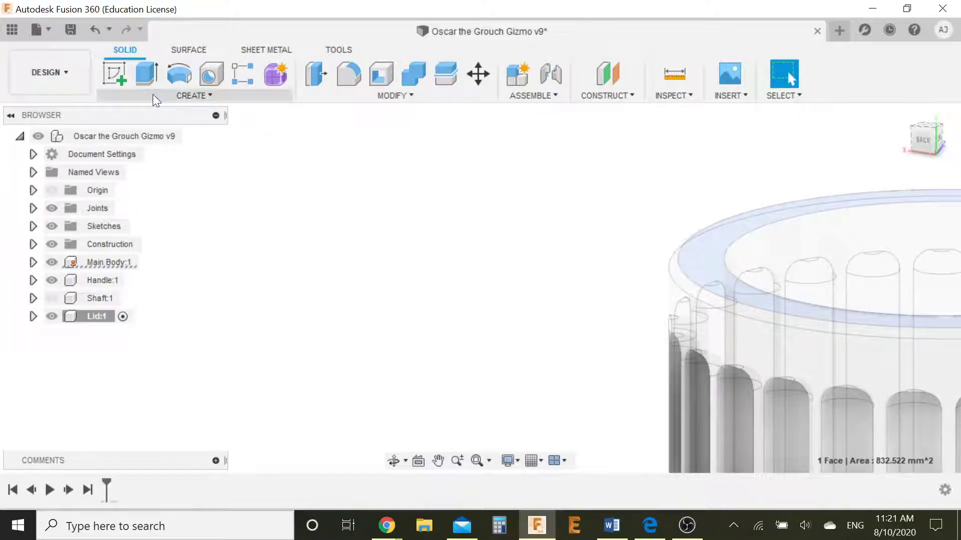
pyautogui.click(121, 71)
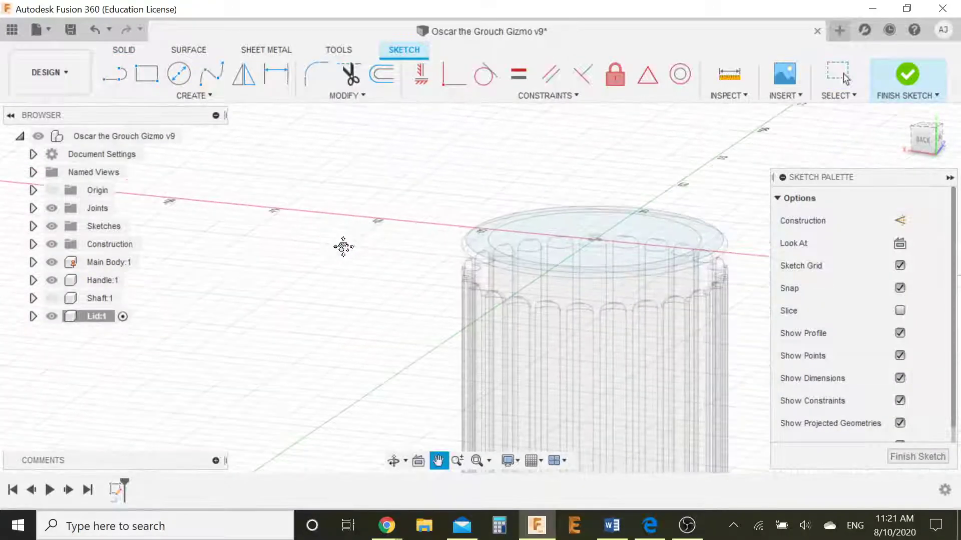
pyautogui.click(928, 126)
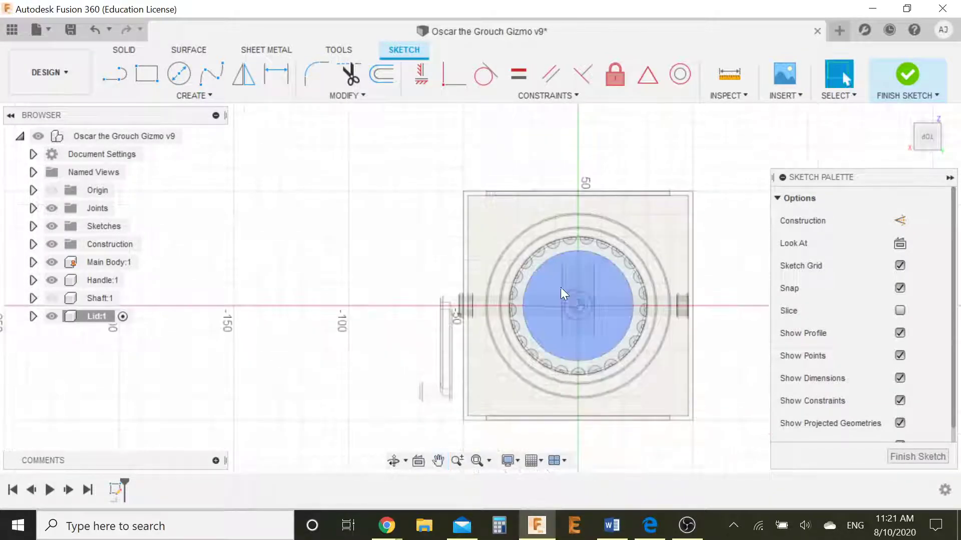
pyautogui.scroll(5, 587, 329)
pyautogui.keyDown('shift'); pyautogui.moveTo(610, 301); pyautogui.dragTo(587, 236, button='middle'); pyautogui.keyUp('shift')
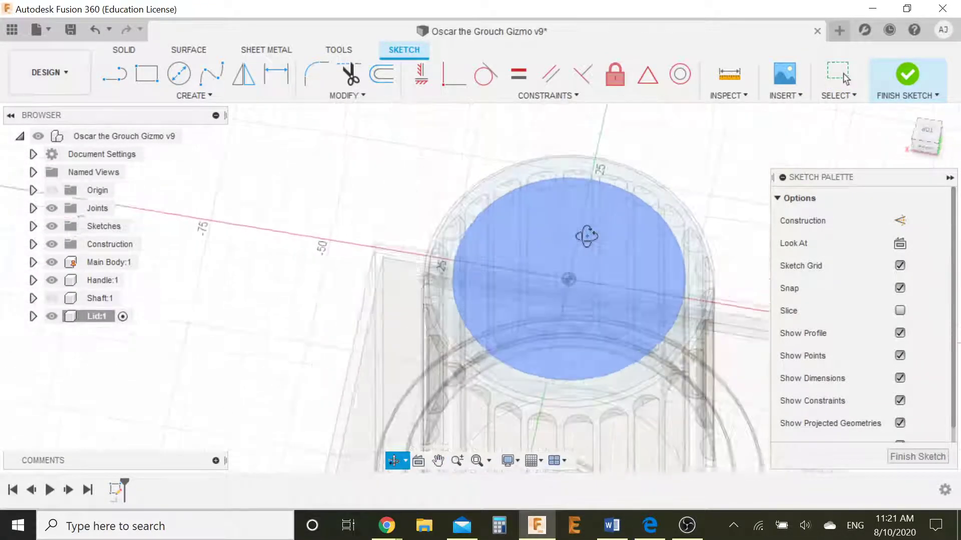
pyautogui.press('Escape')
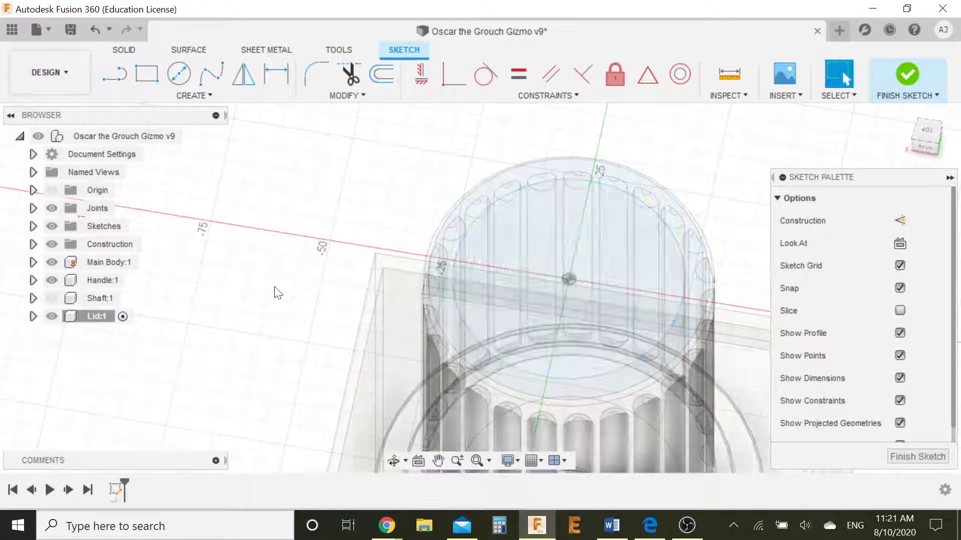
# Hide the Main Body and Handle, then show the Main Body again to see the rim
pyautogui.click(50, 263)
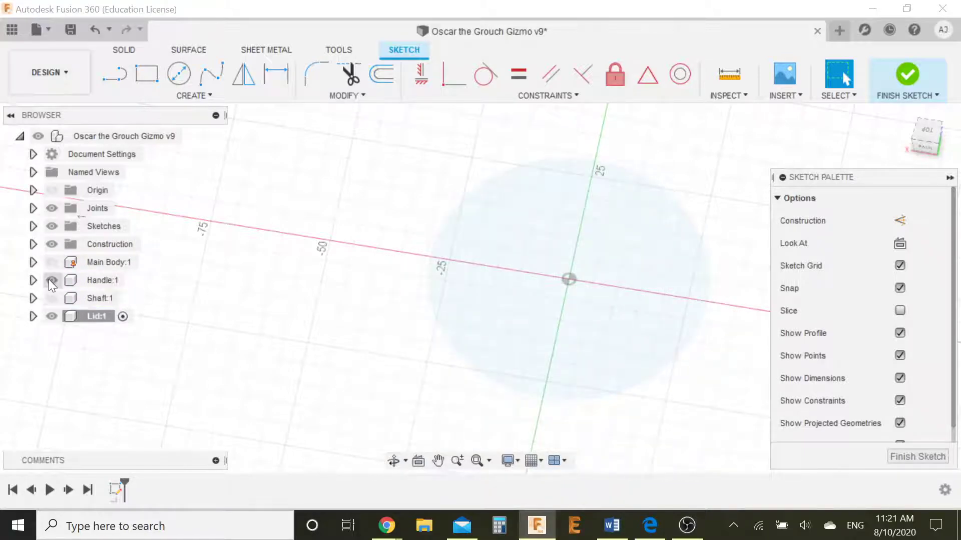
pyautogui.click(50, 280)
pyautogui.moveTo(323, 276)
pyautogui.keyDown('shift'); pyautogui.mouseDown(button='middle')
pyautogui.moveTo(330, 325)
pyautogui.moveTo(335, 218)
pyautogui.moveTo(616, 242)
pyautogui.moveTo(616, 148)
pyautogui.moveTo(606, 245)
pyautogui.mouseUp(button='middle'); pyautogui.keyUp('shift')
pyautogui.click(925, 133)
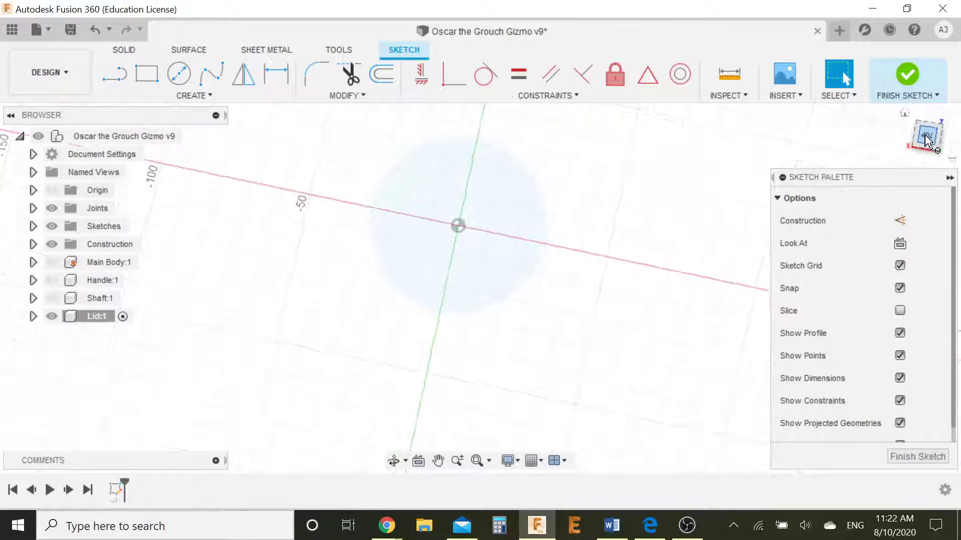
pyautogui.click(48, 265)
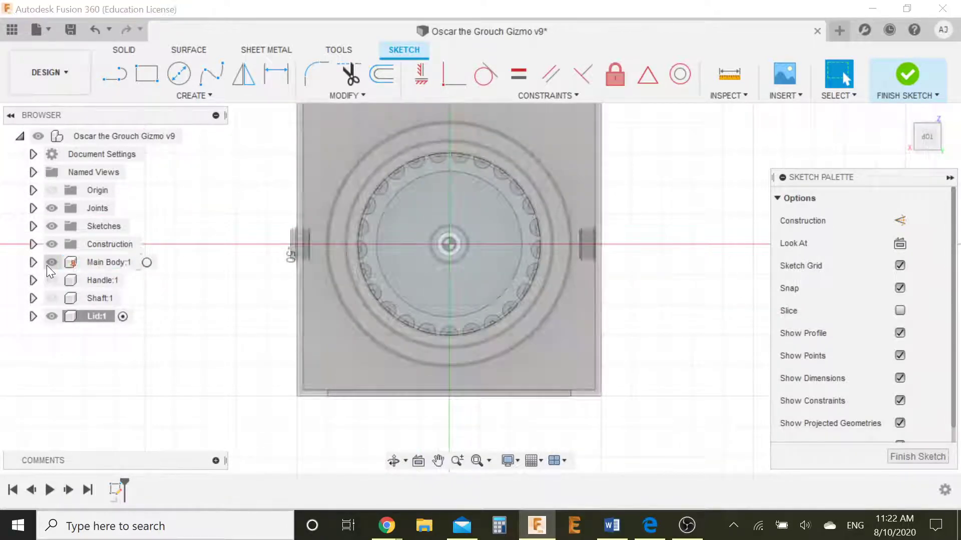
pyautogui.keyDown('shift'); pyautogui.moveTo(269, 305); pyautogui.dragTo(271, 208, button='middle'); pyautogui.keyUp('shift')
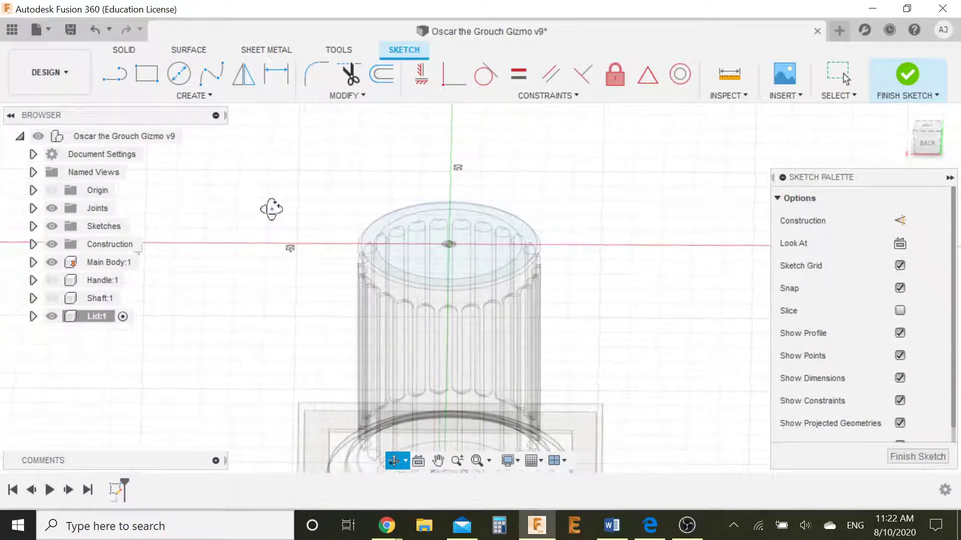
pyautogui.scroll(5, 362, 269)
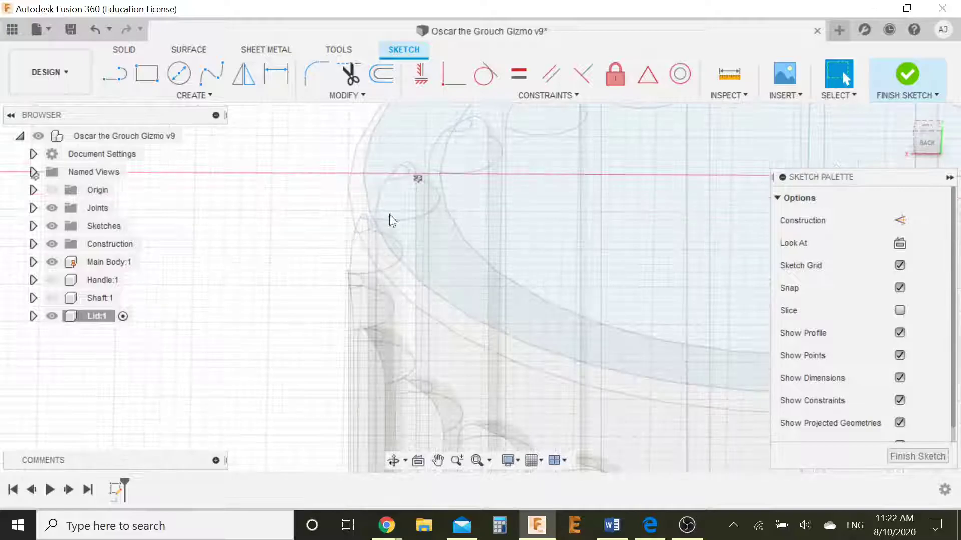
pyautogui.click(398, 210)
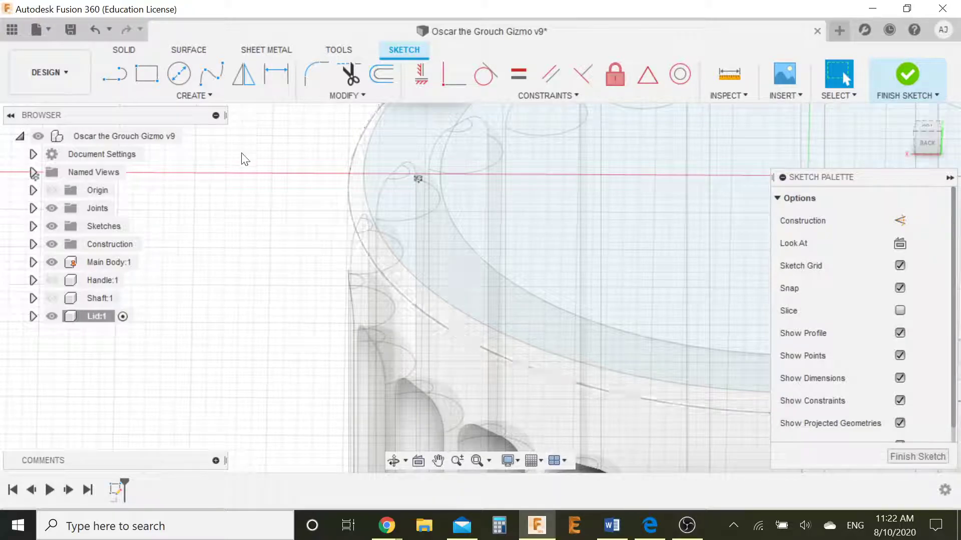
pyautogui.scroll(1, 263, 226)
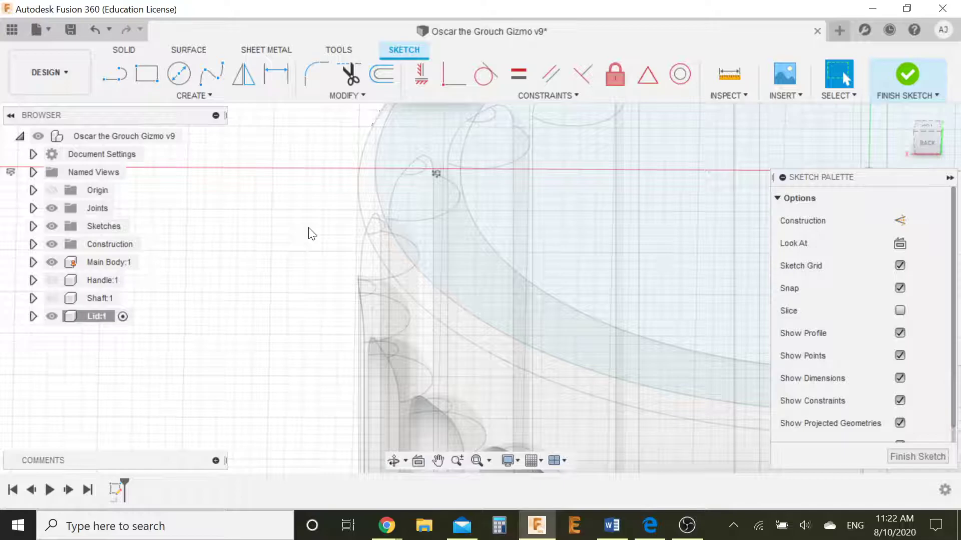
# Project the cylinder's 30 mm-radius top edge into the Lid sketch, viewed from the top
pyautogui.press('p')
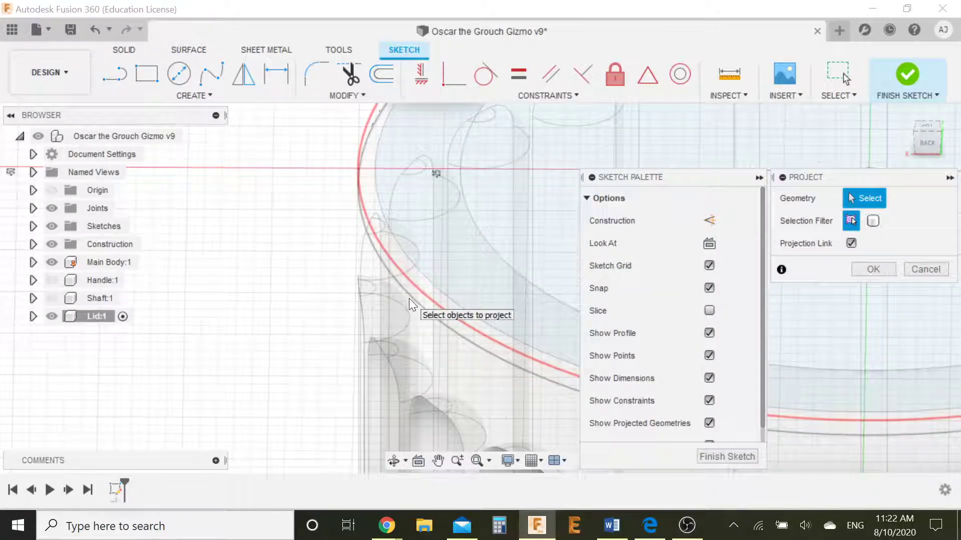
pyautogui.click(409, 299)
pyautogui.keyDown('shift'); pyautogui.moveTo(547, 221); pyautogui.dragTo(446, 196, button='middle'); pyautogui.keyUp('shift')
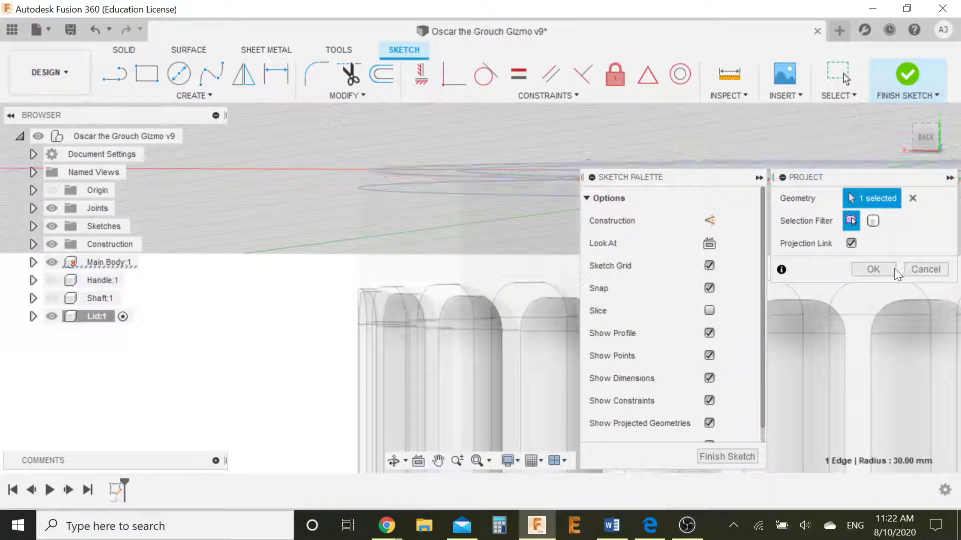
pyautogui.click(873, 269)
pyautogui.moveTo(556, 337)
pyautogui.keyDown('shift'); pyautogui.mouseDown(button='middle')
pyautogui.moveTo(555, 370)
pyautogui.moveTo(514, 354)
pyautogui.moveTo(523, 350)
pyautogui.mouseUp(button='middle'); pyautogui.keyUp('shift')
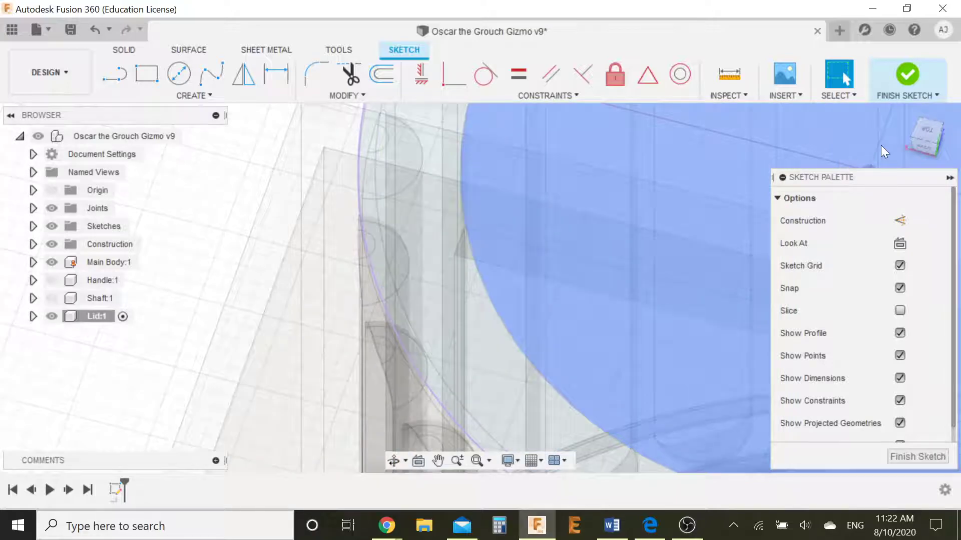
pyautogui.click(923, 129)
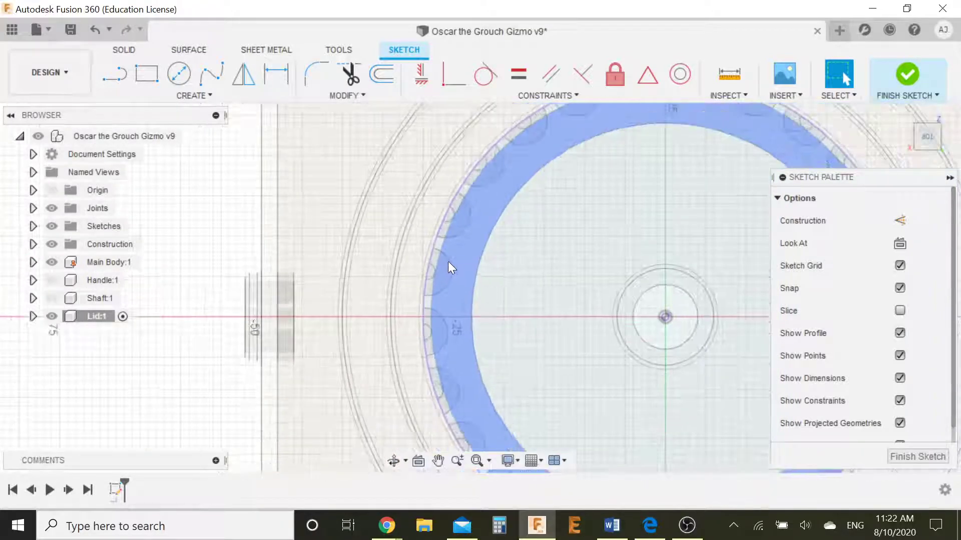
pyautogui.scroll(6, 449, 262)
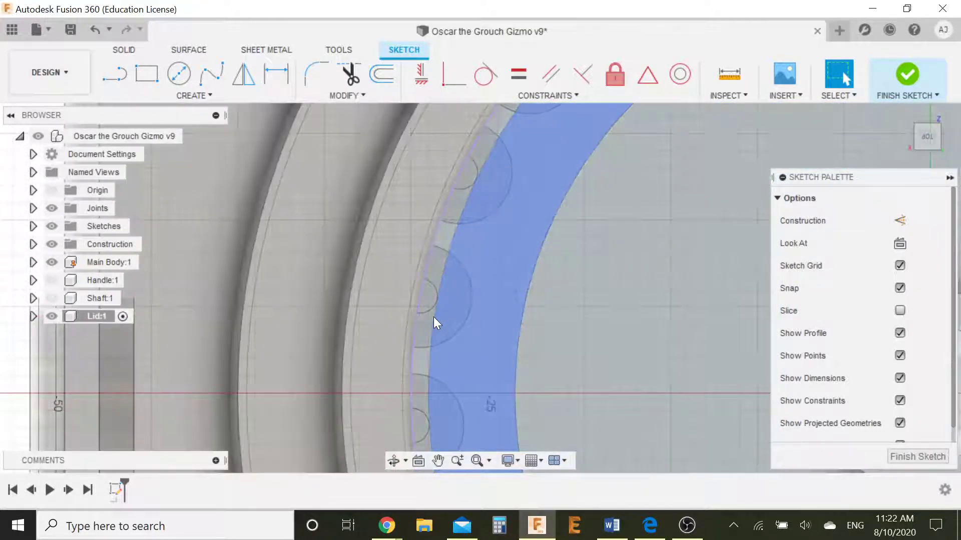
pyautogui.scroll(3, 433, 316)
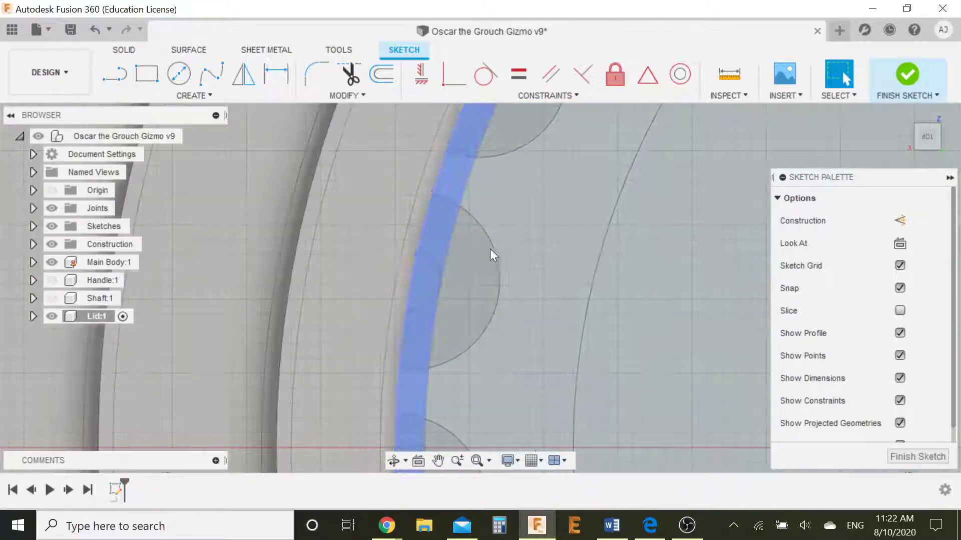
# Offset the projected rim curve 2 mm outward
pyautogui.press('o')
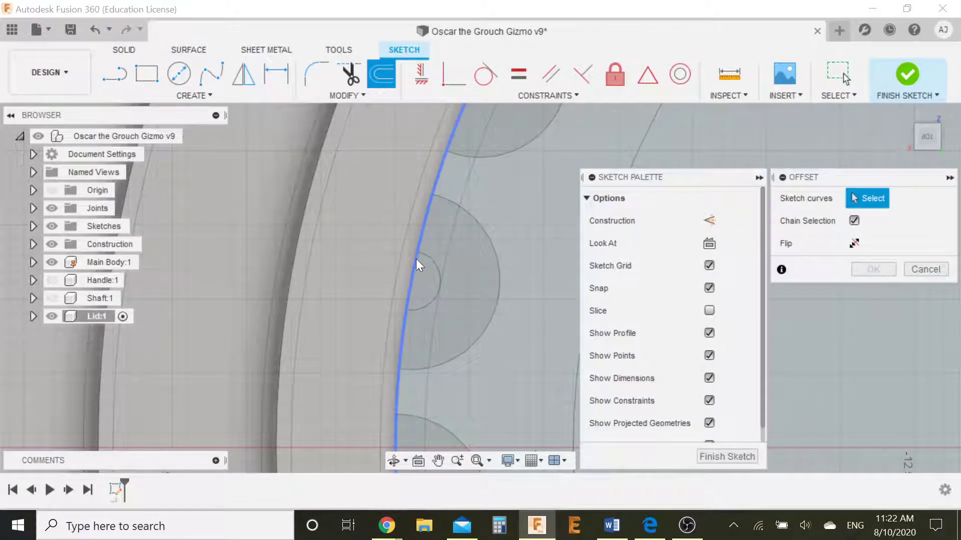
pyautogui.click(416, 259)
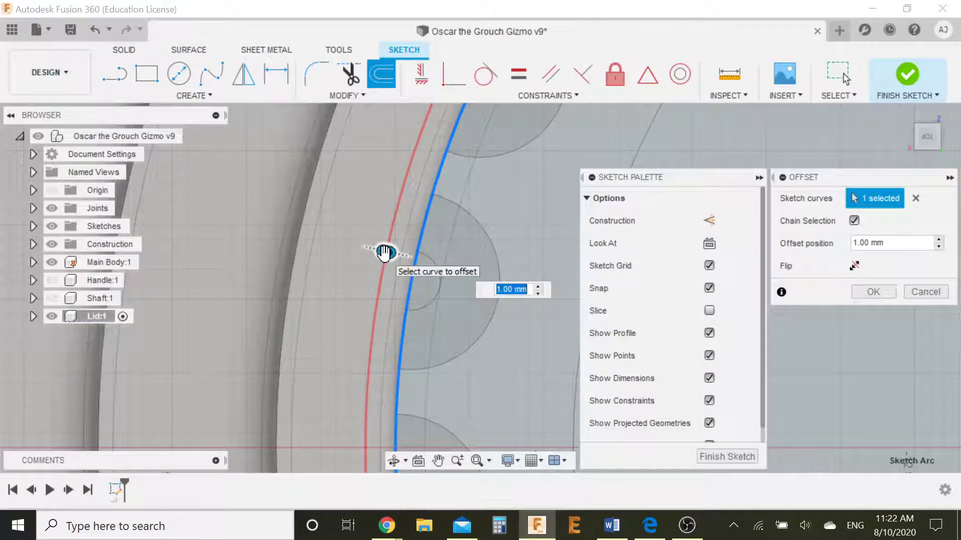
pyautogui.moveTo(384, 253); pyautogui.dragTo(376, 250)
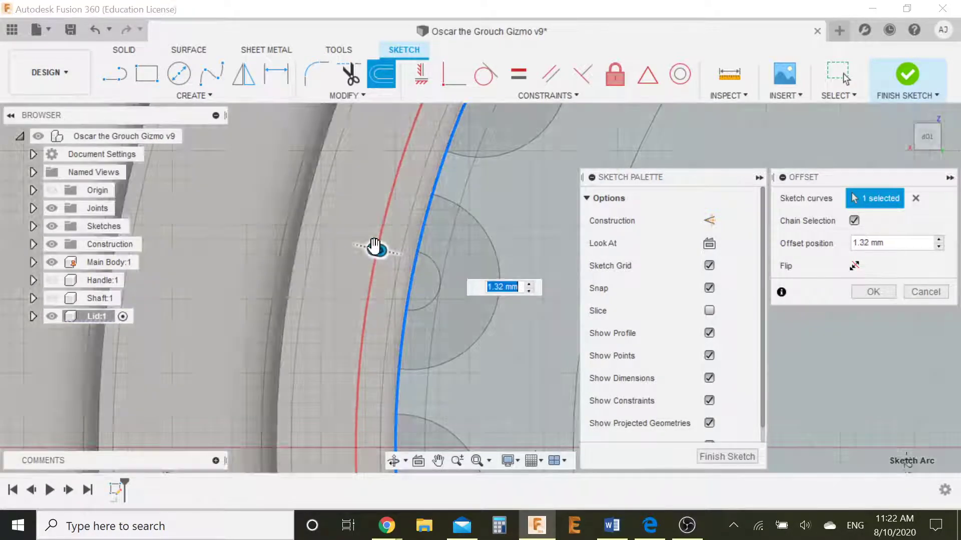
pyautogui.write('2')
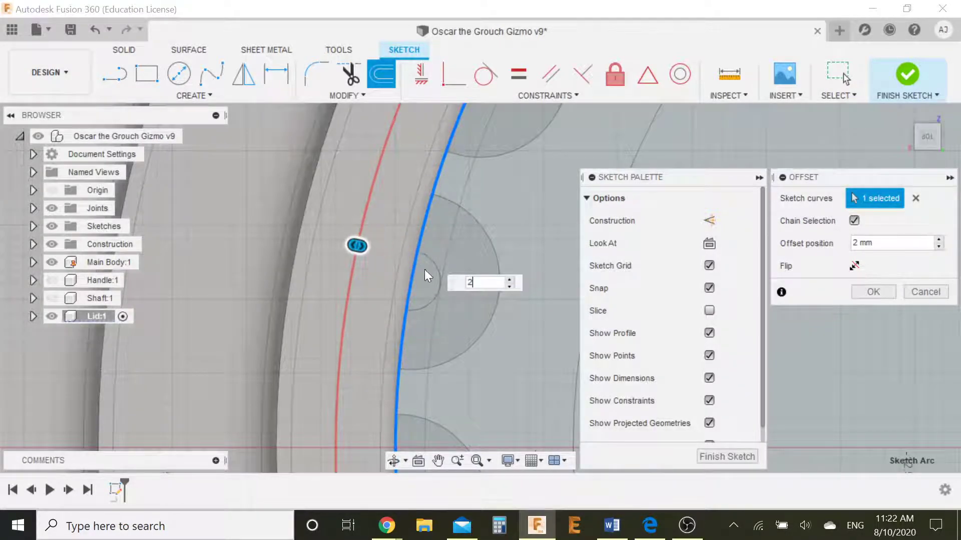
pyautogui.click(874, 291)
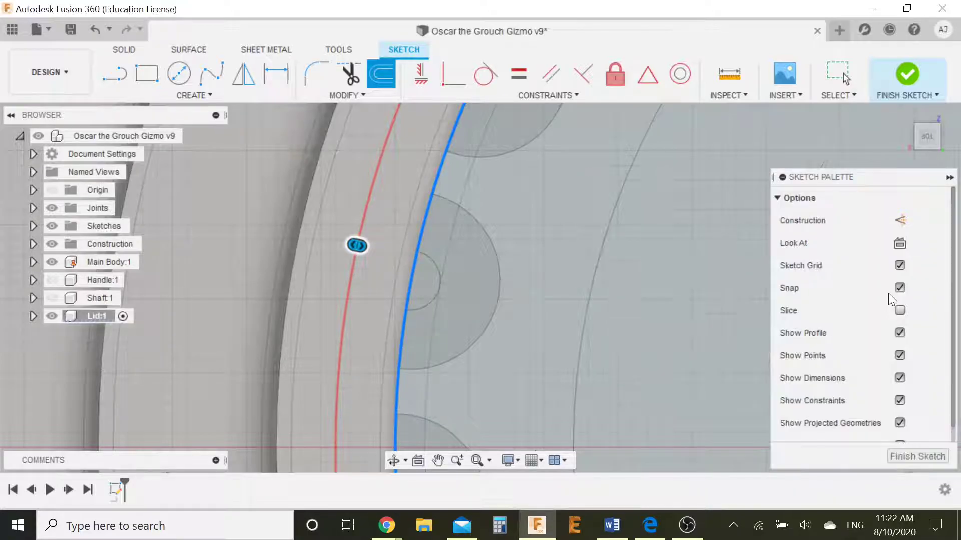
pyautogui.scroll(-2, 678, 230)
pyautogui.moveTo(643, 235)
pyautogui.keyDown('shift'); pyautogui.mouseDown(button='middle')
pyautogui.moveTo(630, 259)
pyautogui.moveTo(663, 214)
pyautogui.moveTo(643, 124)
pyautogui.moveTo(671, 92)
pyautogui.moveTo(672, 103)
pyautogui.mouseUp(button='middle'); pyautogui.keyUp('shift')
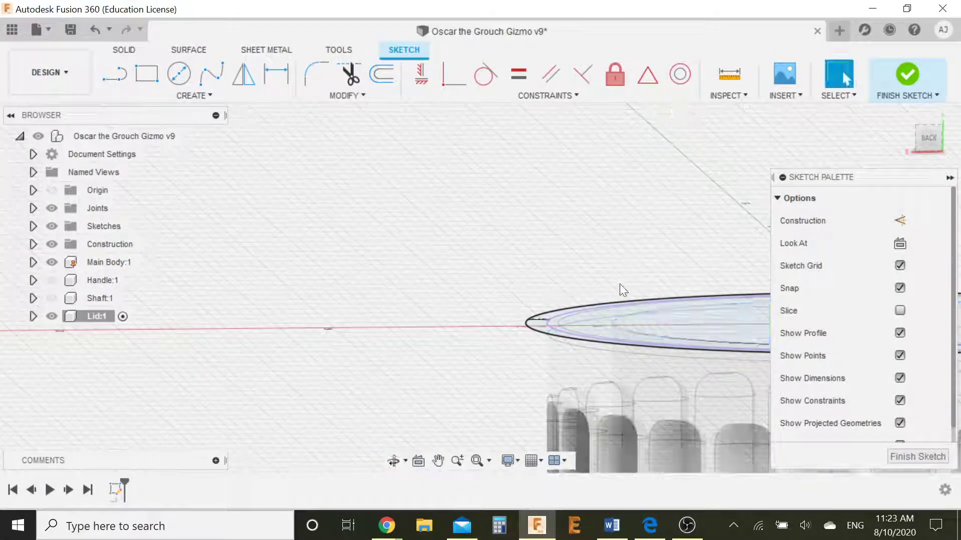
# Extrude the thin ring profile with the direction set to Two Sides
pyautogui.press('e')
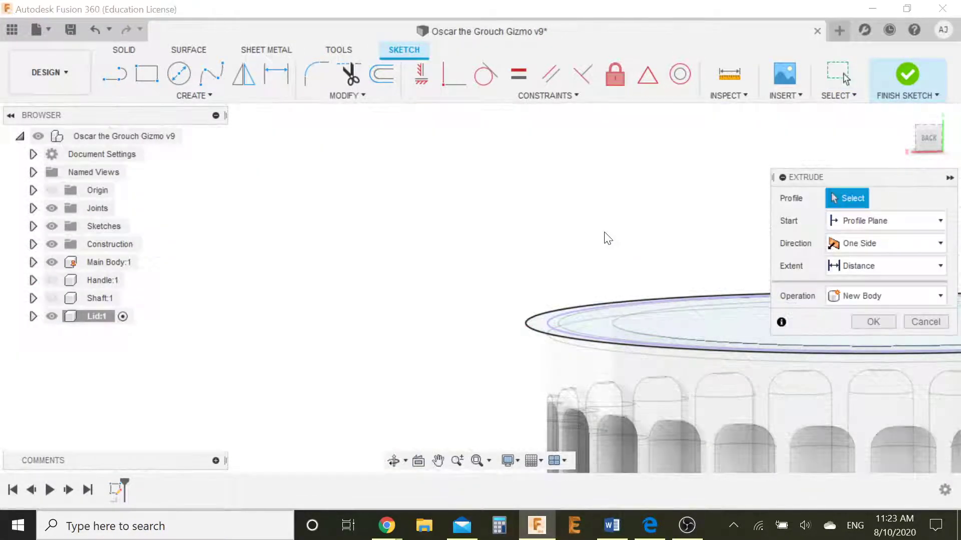
pyautogui.keyDown('shift'); pyautogui.moveTo(594, 293); pyautogui.dragTo(593, 299, button='middle'); pyautogui.keyUp('shift')
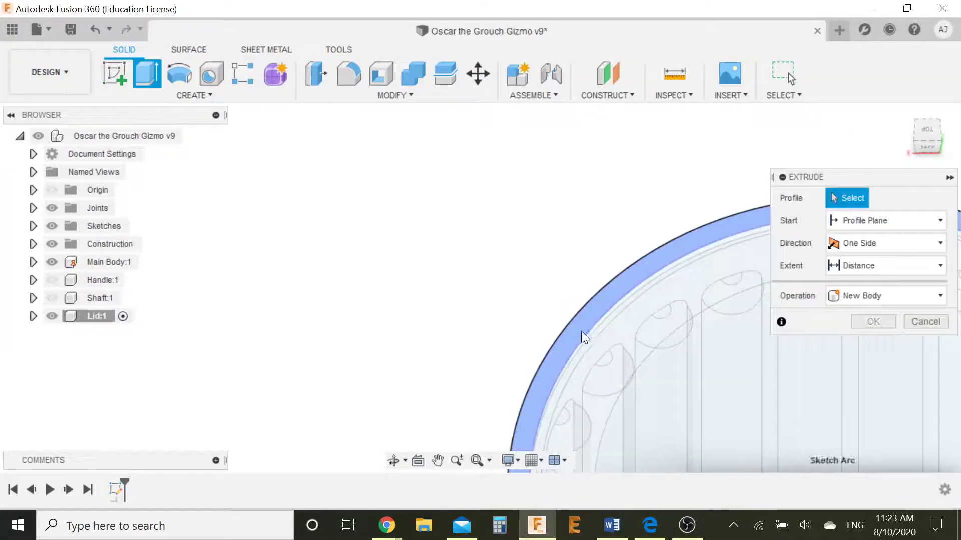
pyautogui.click(636, 399)
pyautogui.keyDown('shift'); pyautogui.moveTo(688, 380); pyautogui.dragTo(539, 294, button='middle'); pyautogui.keyUp('shift')
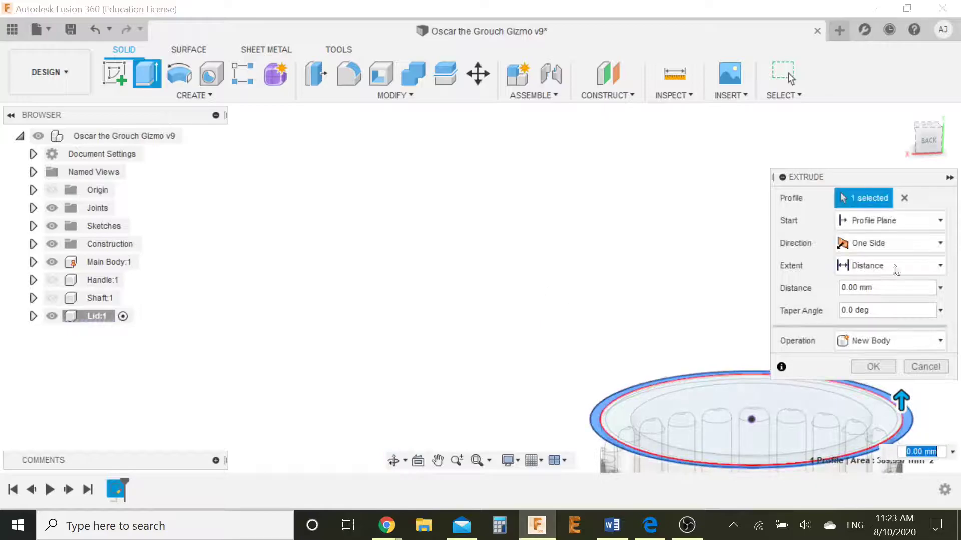
pyautogui.click(912, 245)
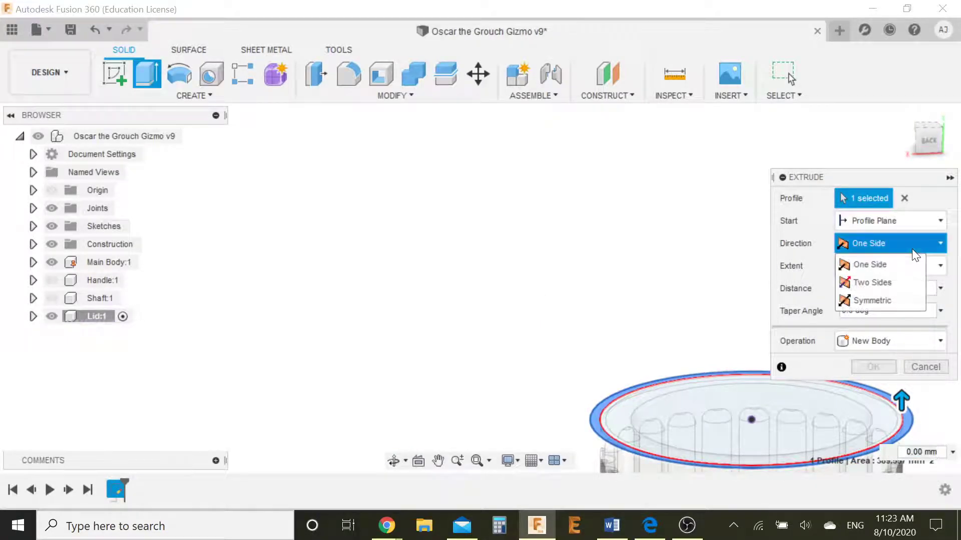
pyautogui.click(893, 276)
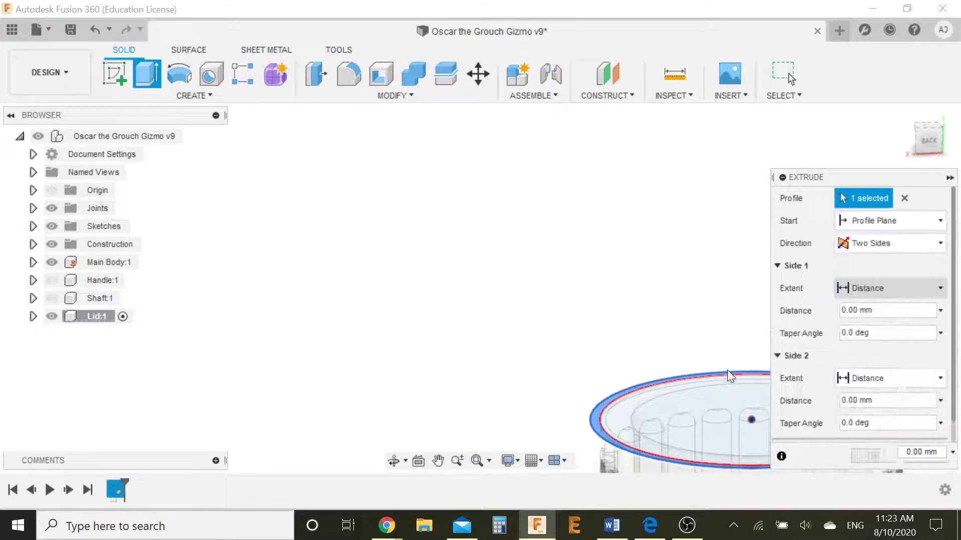
pyautogui.scroll(-5, 614, 344)
pyautogui.keyDown('shift'); pyautogui.moveTo(534, 371); pyautogui.dragTo(541, 333, button='middle'); pyautogui.keyUp('shift')
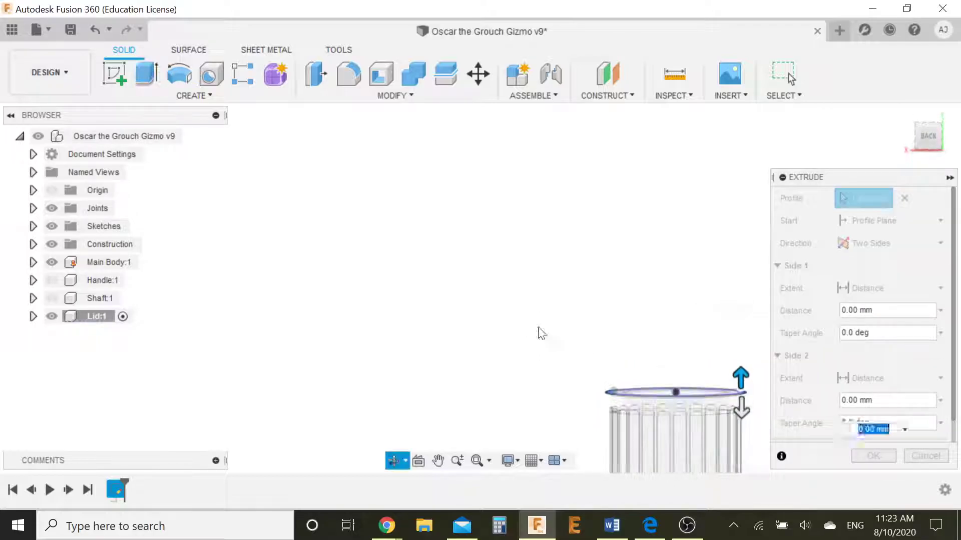
pyautogui.moveTo(719, 324); pyautogui.dragTo(688, 254, button='middle')
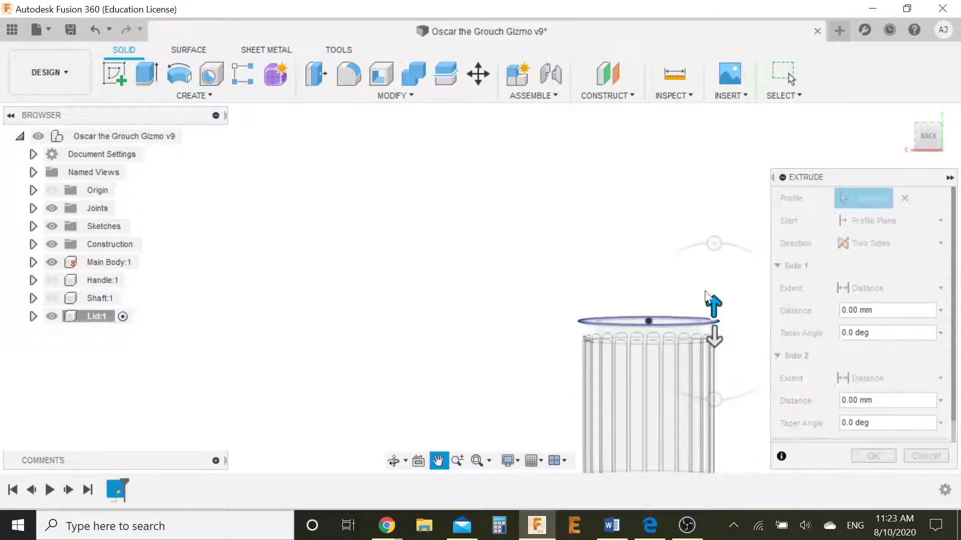
# Set the downward side to 4 mm and the upward side to 2 mm, then confirm
pyautogui.click(715, 338)
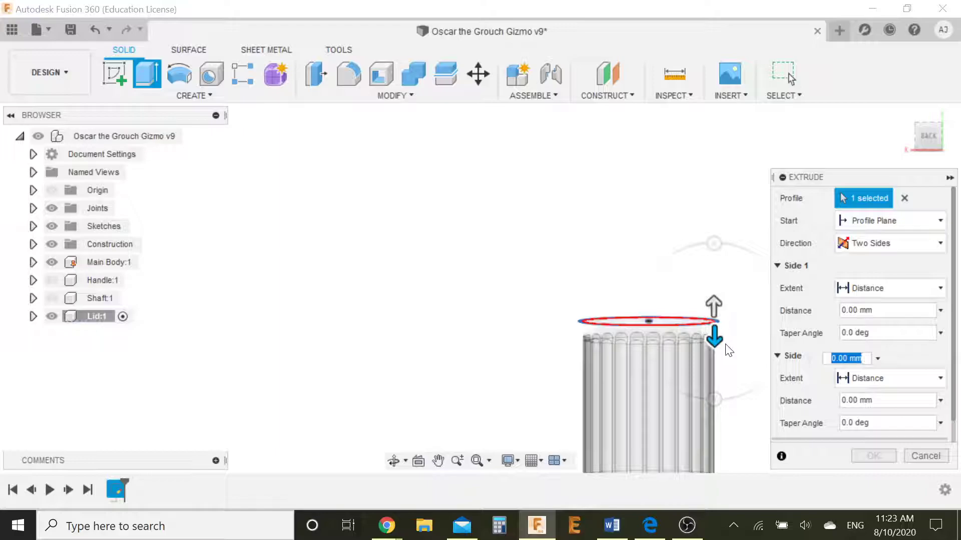
pyautogui.scroll(5, 720, 330)
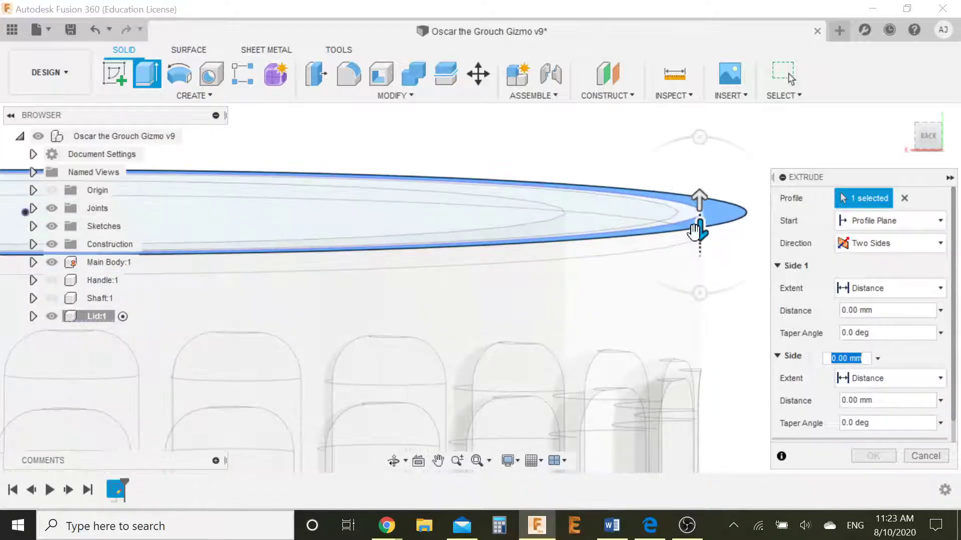
pyautogui.moveTo(695, 231); pyautogui.dragTo(698, 299)
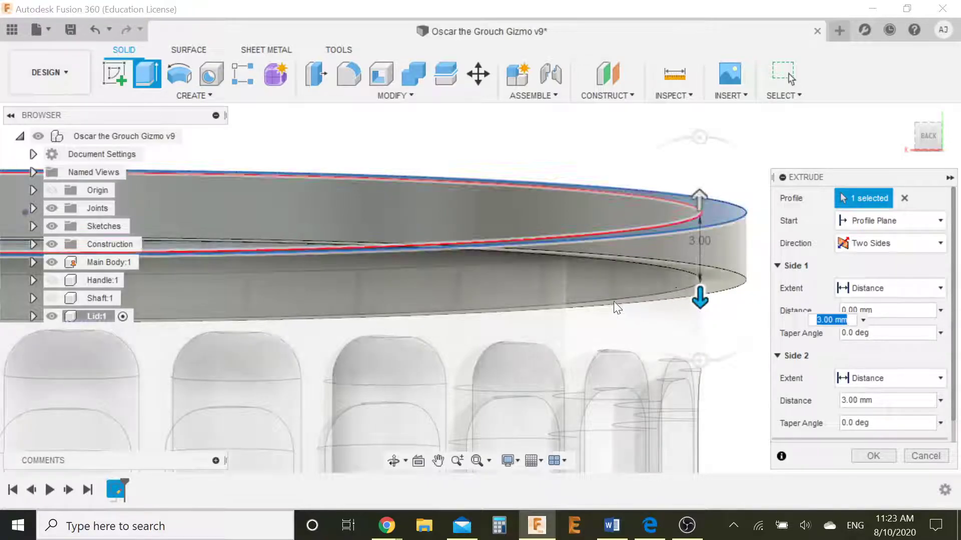
pyautogui.keyDown('shift'); pyautogui.moveTo(613, 301); pyautogui.dragTo(588, 280, button='middle'); pyautogui.keyUp('shift')
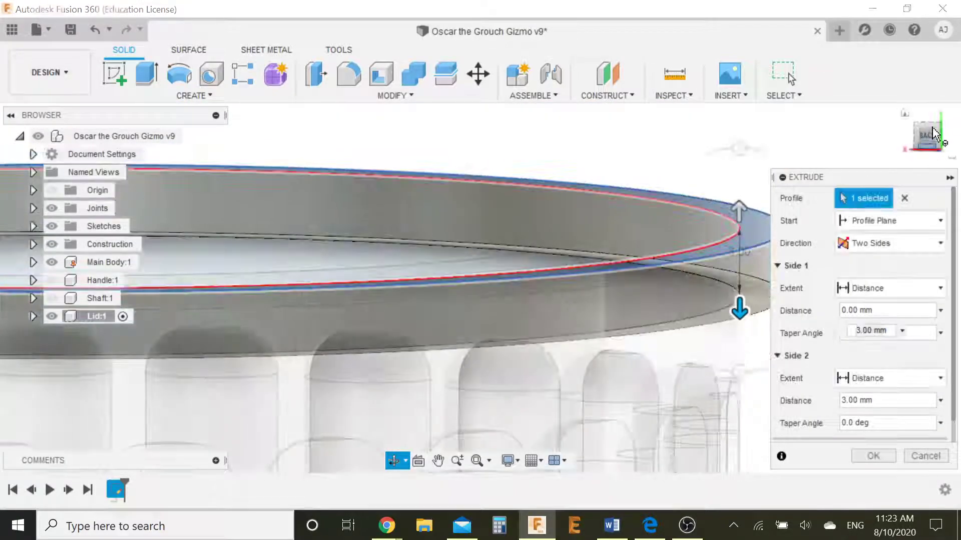
pyautogui.click(933, 135)
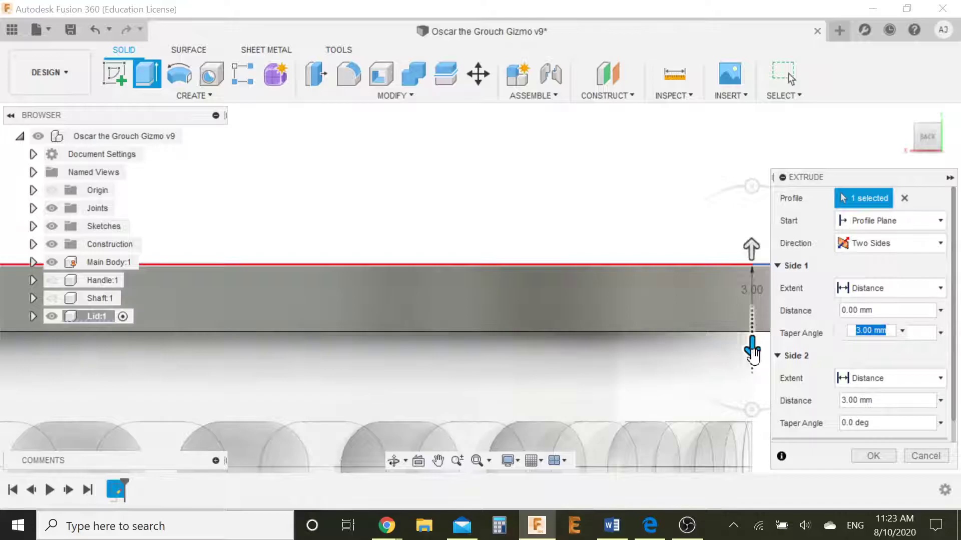
pyautogui.moveTo(752, 353); pyautogui.dragTo(752, 371)
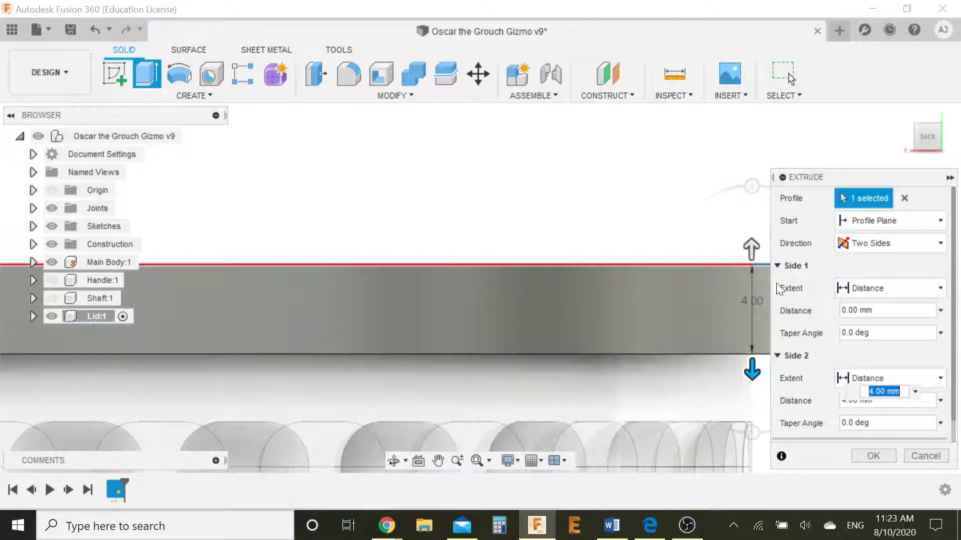
pyautogui.click(750, 249)
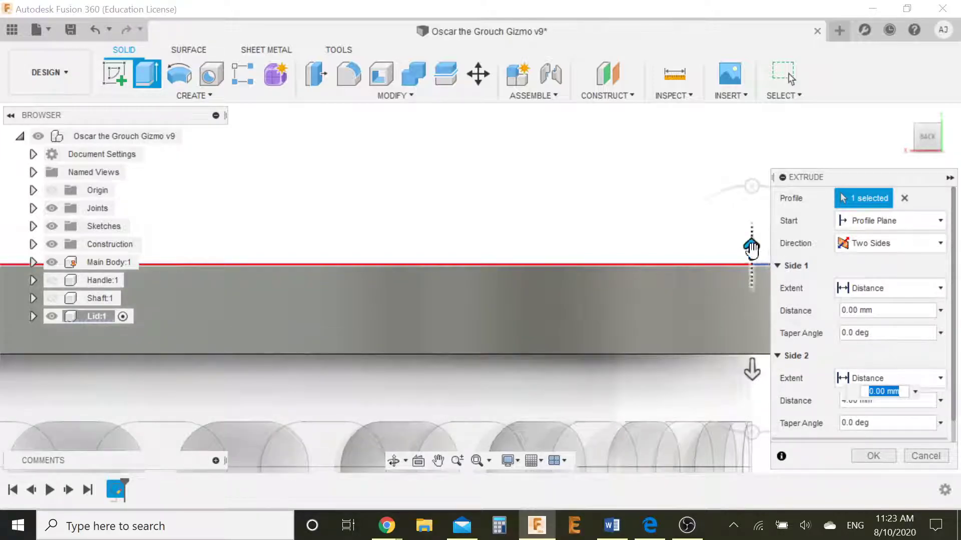
pyautogui.write('2')
pyautogui.click(881, 458)
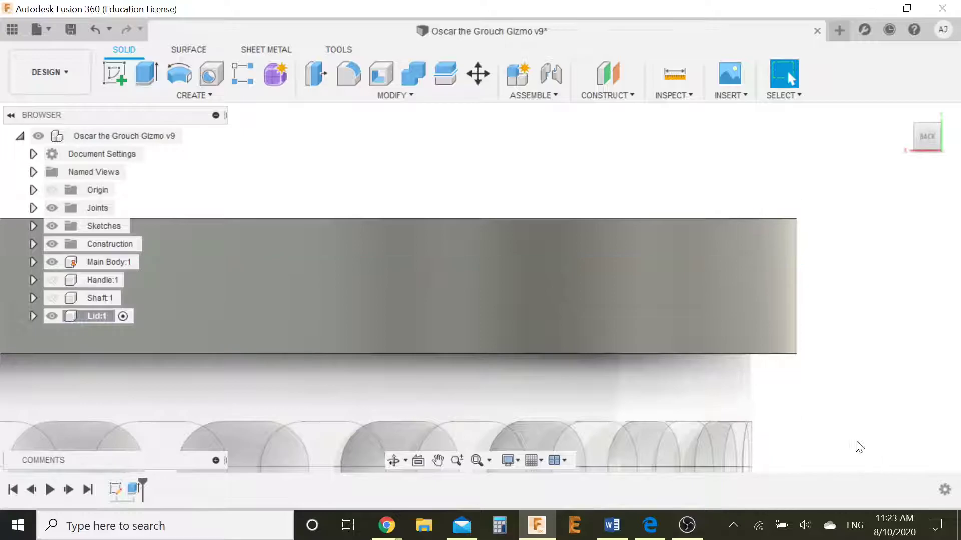
# Orbit, zoom out and pan to show the whole lid ring at an angle
pyautogui.keyDown('shift'); pyautogui.moveTo(850, 344); pyautogui.dragTo(830, 345, button='middle'); pyautogui.keyUp('shift')
pyautogui.scroll(-5, 686, 349)
pyautogui.moveTo(686, 350); pyautogui.dragTo(503, 441, button='middle')
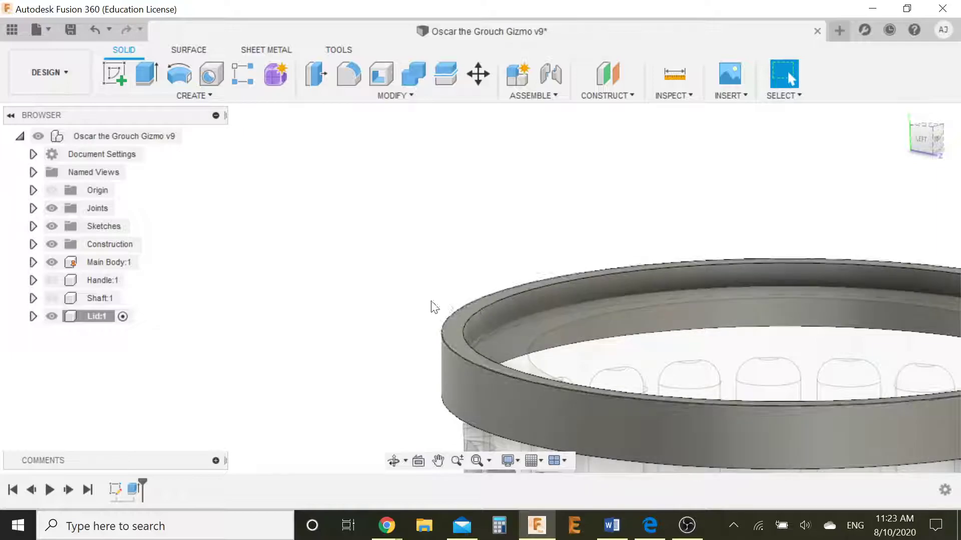
# Sketch on the ring's top rim face and draw an origin-centred circle out to the rim edge
pyautogui.click(457, 339)
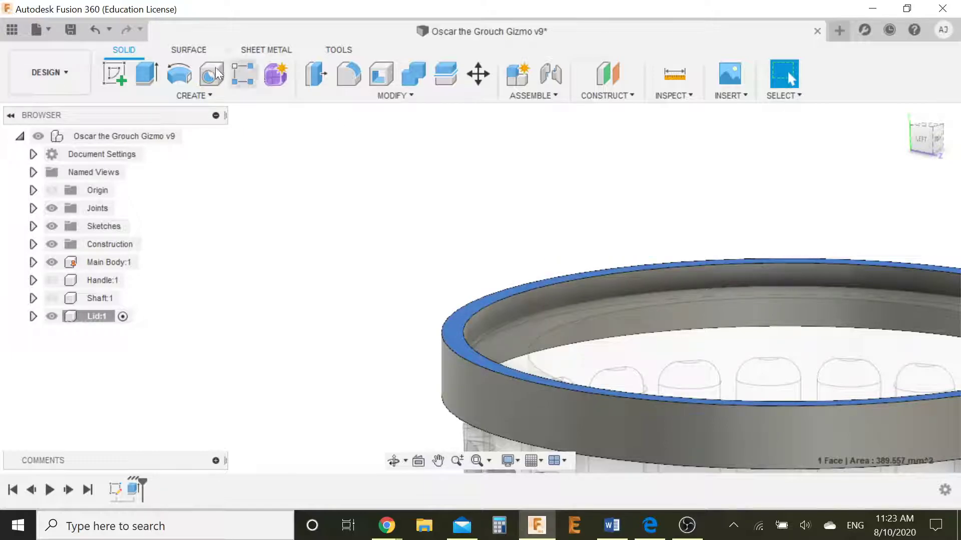
pyautogui.click(120, 86)
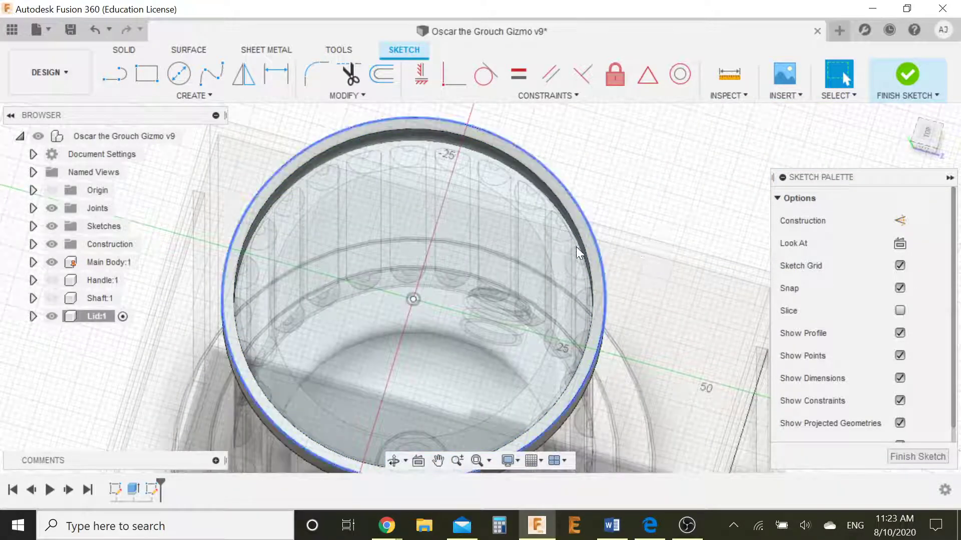
pyautogui.press('c')
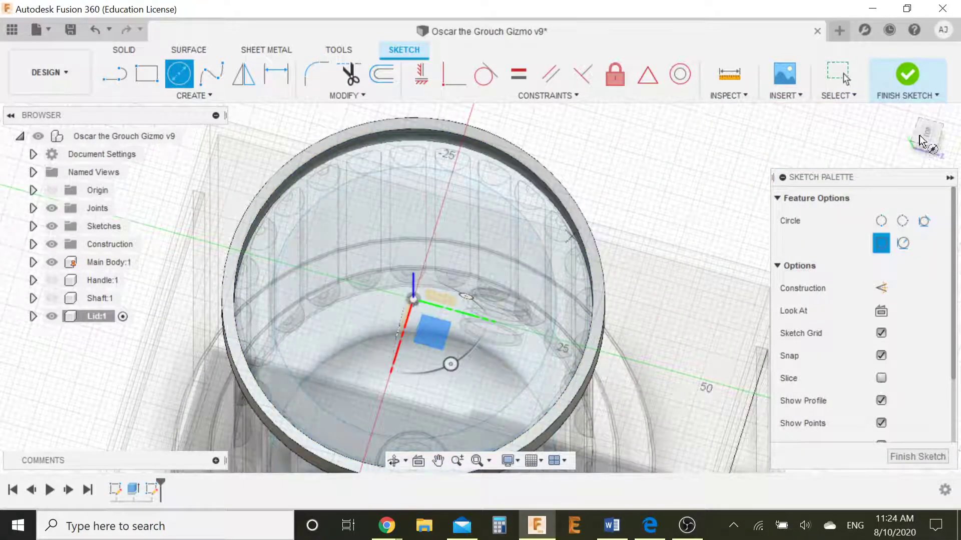
pyautogui.click(927, 134)
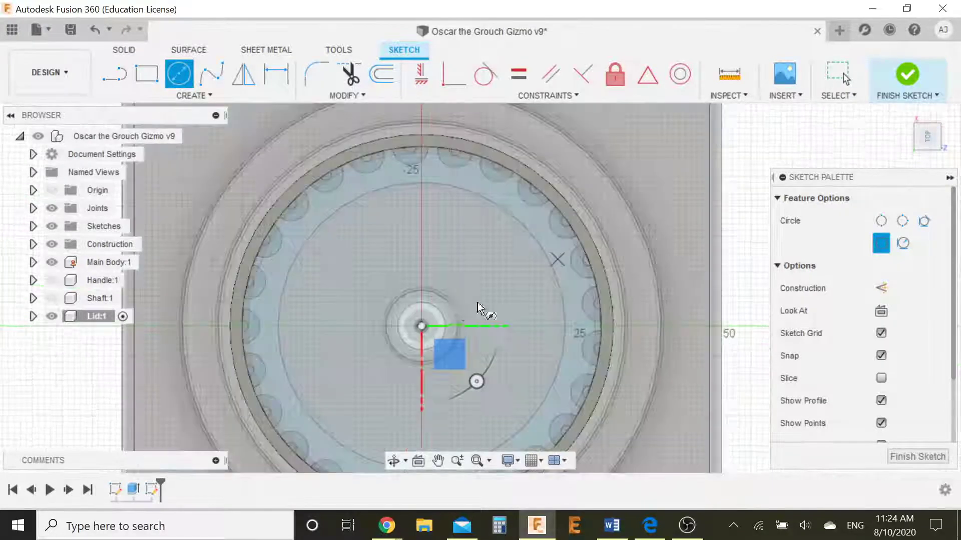
pyautogui.click(422, 326)
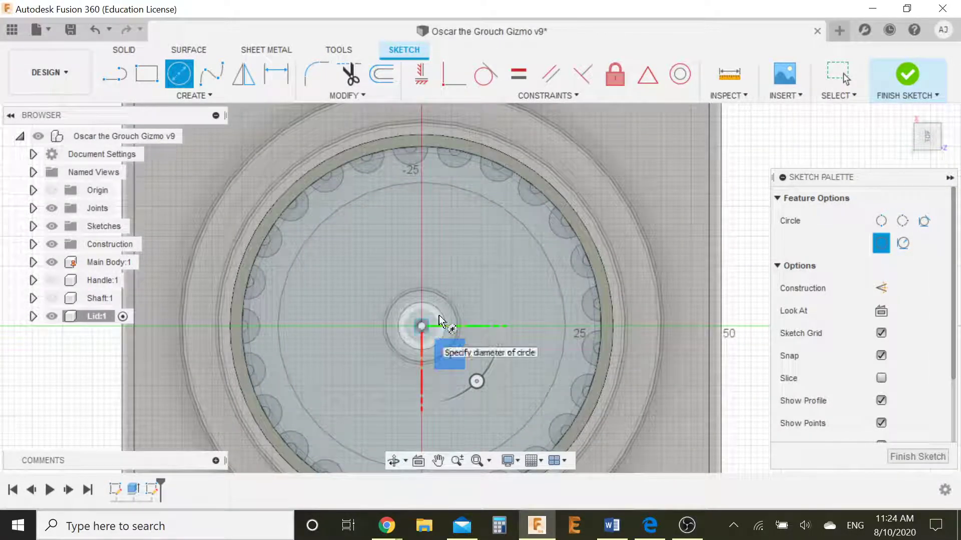
pyautogui.click(606, 276)
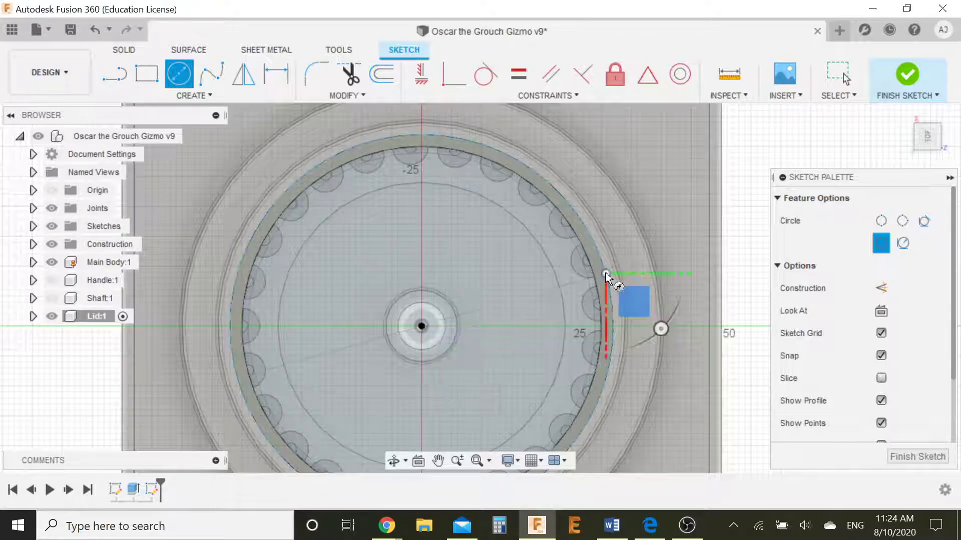
pyautogui.click(605, 273)
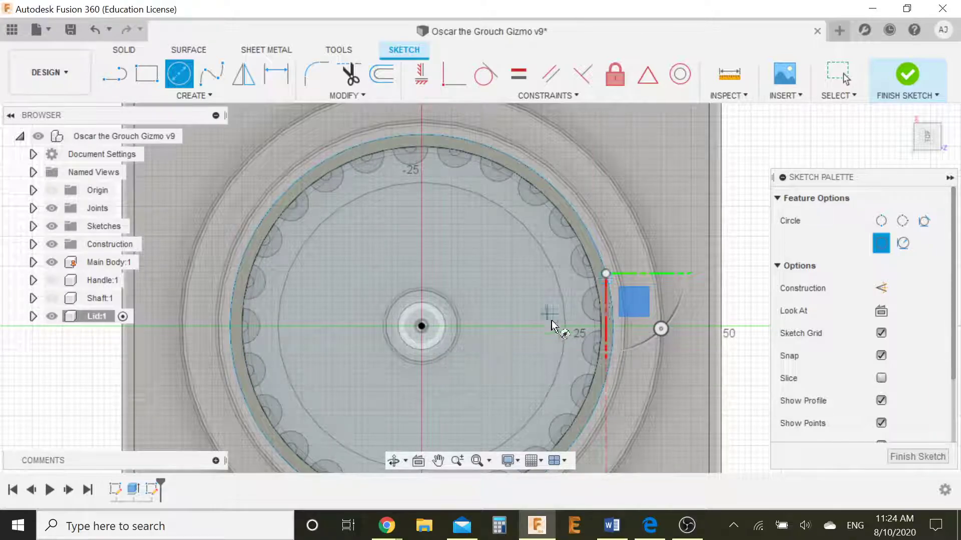
pyautogui.press('Escape')
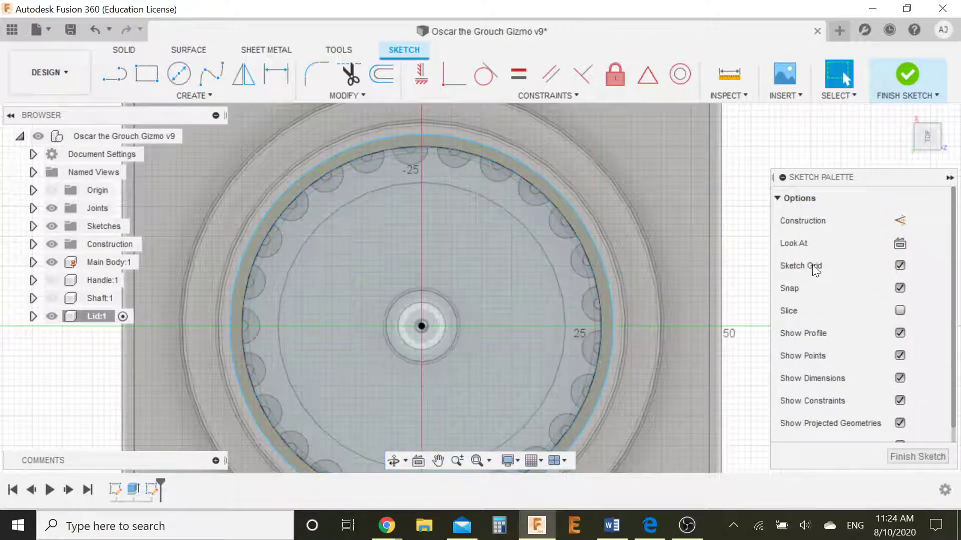
pyautogui.keyDown('shift'); pyautogui.moveTo(710, 269); pyautogui.dragTo(673, 190, button='middle'); pyautogui.keyUp('shift')
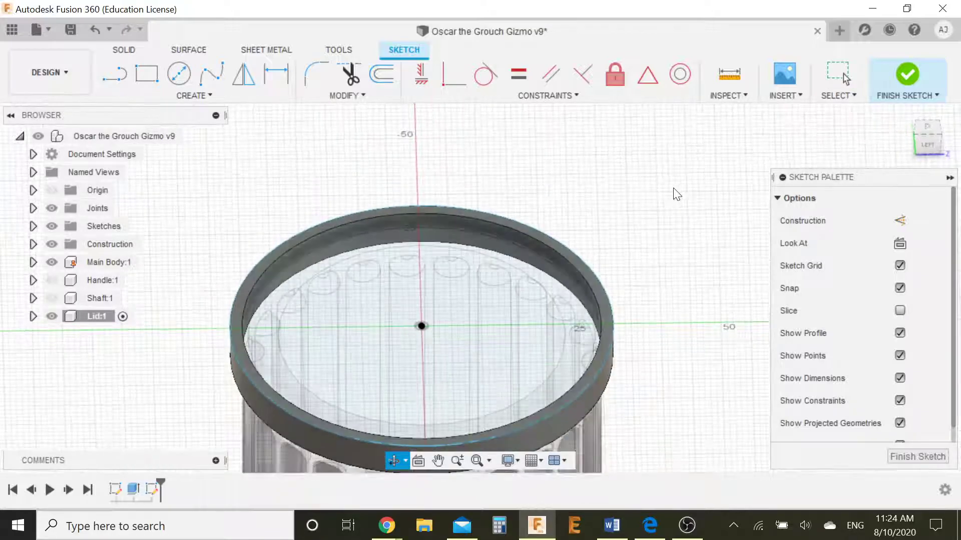
# Extrude the inner disc and outer ring profiles 1 mm, joined to the Lid
pyautogui.press('e')
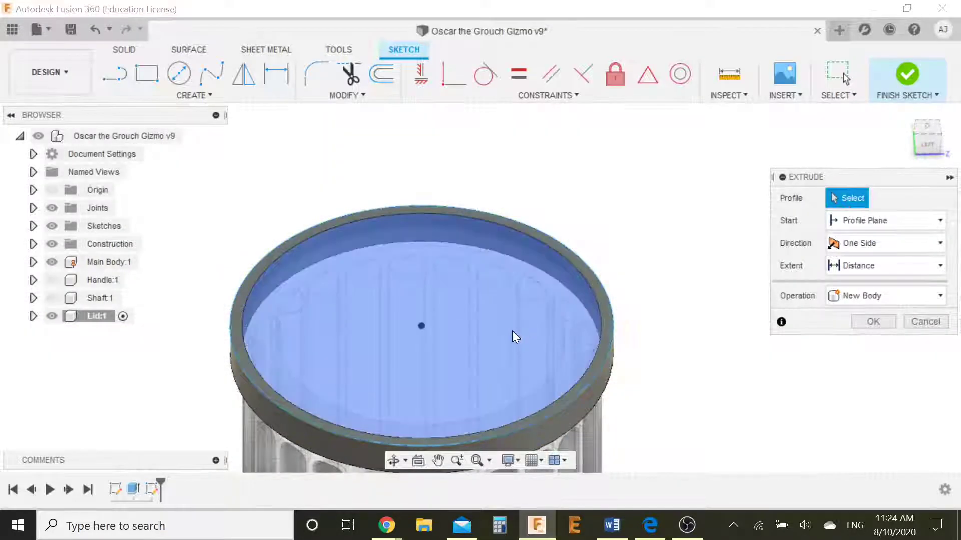
pyautogui.click(531, 314)
pyautogui.click(595, 283)
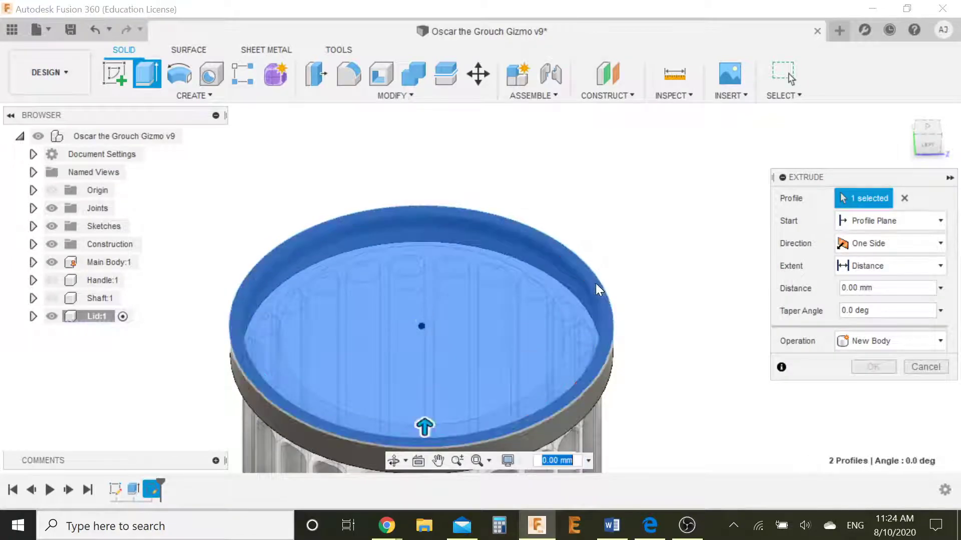
pyautogui.write('1')
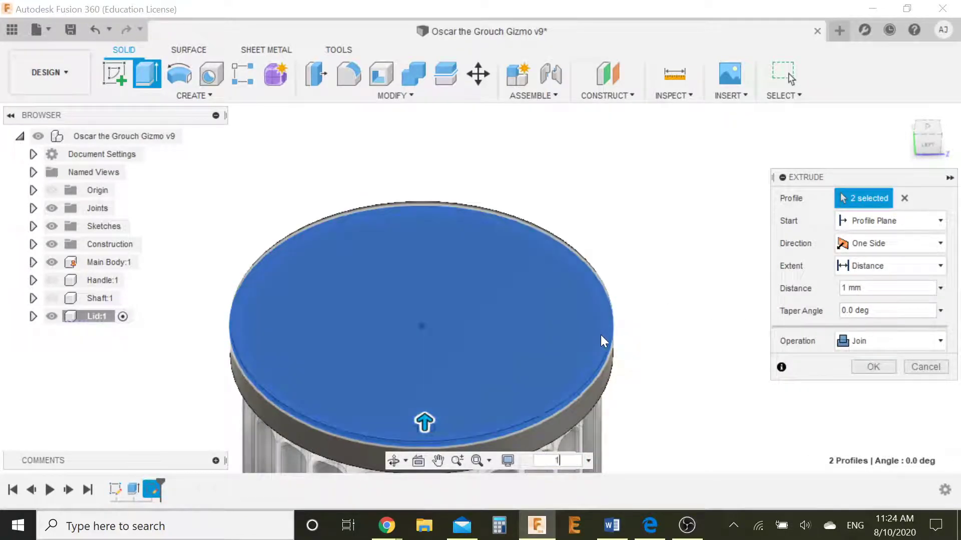
pyautogui.press('Return')
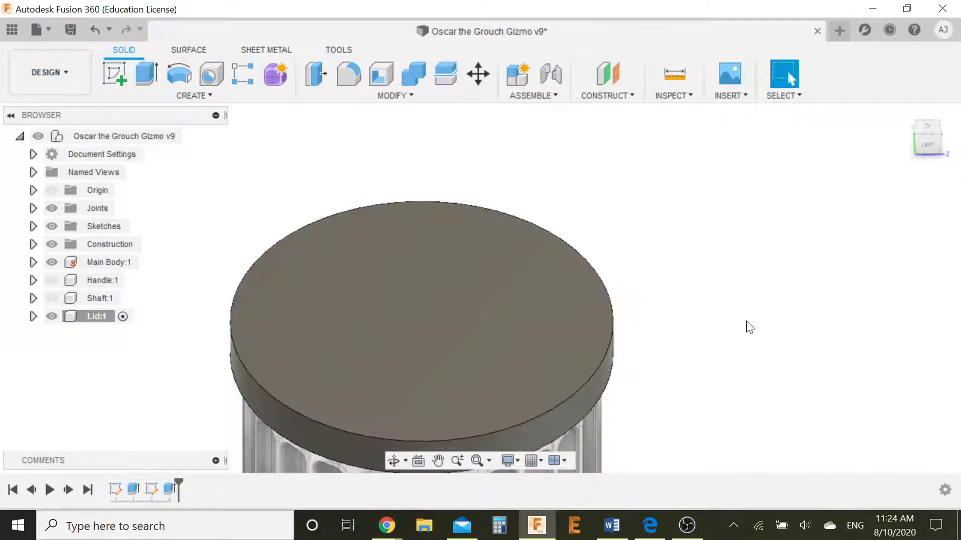
pyautogui.keyDown('shift'); pyautogui.moveTo(749, 328); pyautogui.dragTo(451, 298, button='middle'); pyautogui.keyUp('shift')
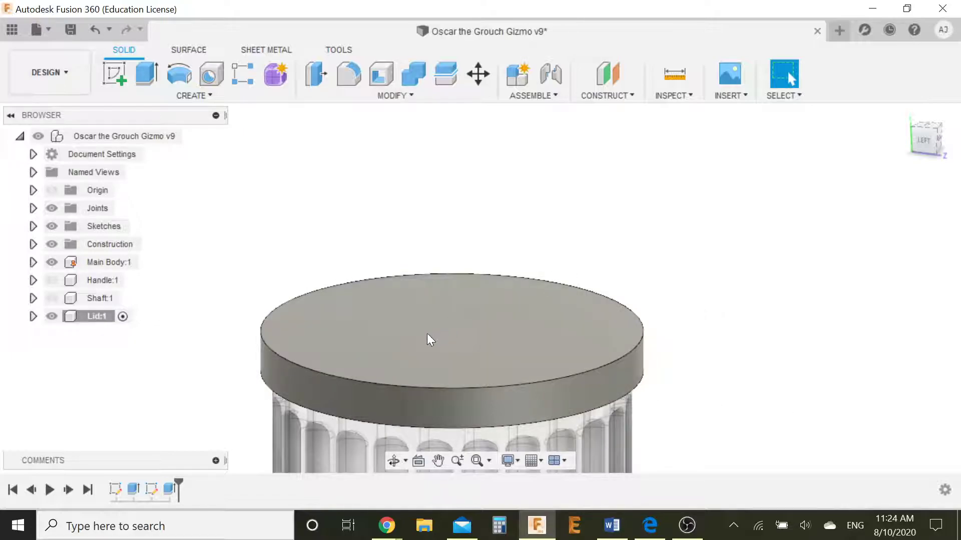
# Zoom out and orbit to view the whole gizmo, including the base box
pyautogui.scroll(-5, 756, 330)
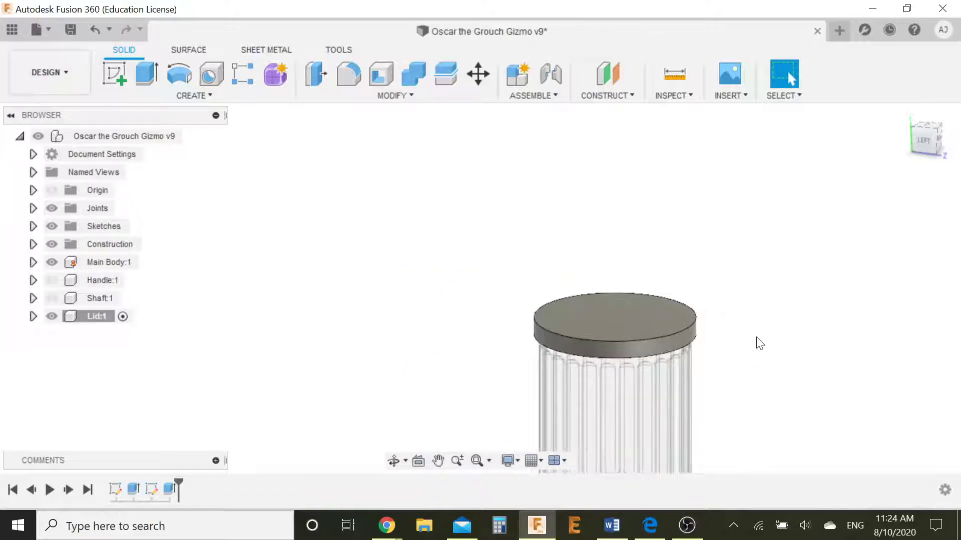
pyautogui.scroll(-3, 753, 353)
pyautogui.moveTo(661, 265); pyautogui.dragTo(631, 279, button='middle')
pyautogui.scroll(-3, 650, 300)
pyautogui.moveTo(712, 306)
pyautogui.keyDown('shift'); pyautogui.mouseDown(button='middle')
pyautogui.moveTo(742, 257)
pyautogui.moveTo(723, 311)
pyautogui.mouseUp(button='middle'); pyautogui.keyUp('shift')
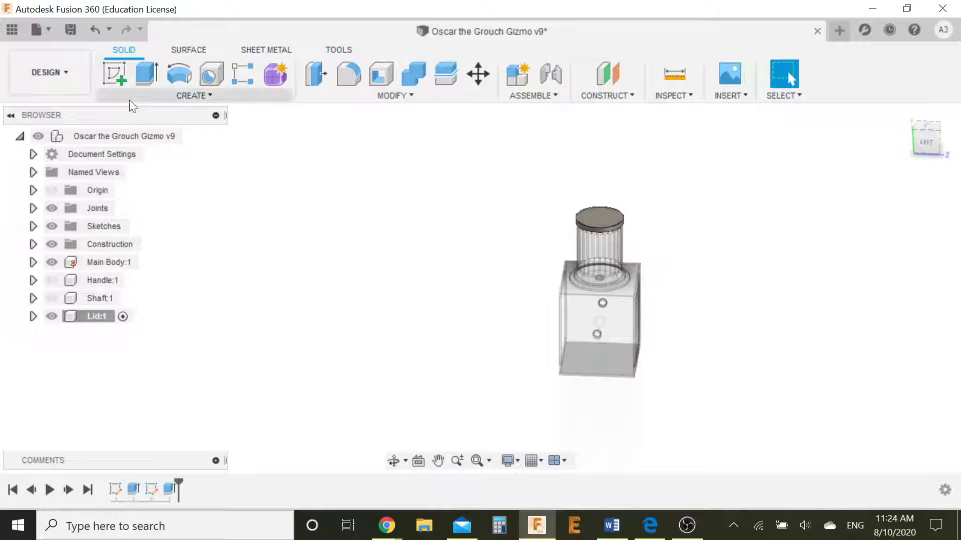
# Start a sketch on the vertical origin plane through the lid, viewed from the left and zoomed onto the lid
pyautogui.click(116, 80)
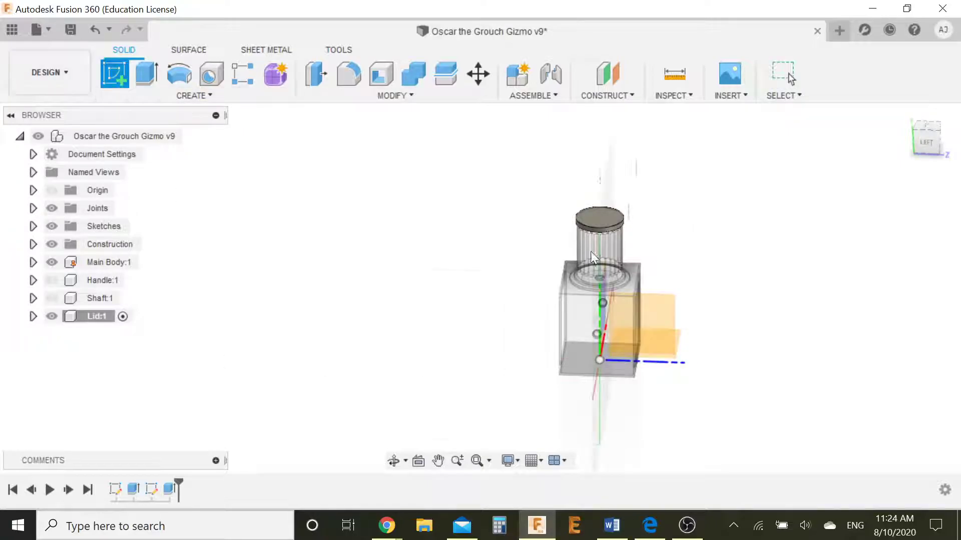
pyautogui.click(661, 322)
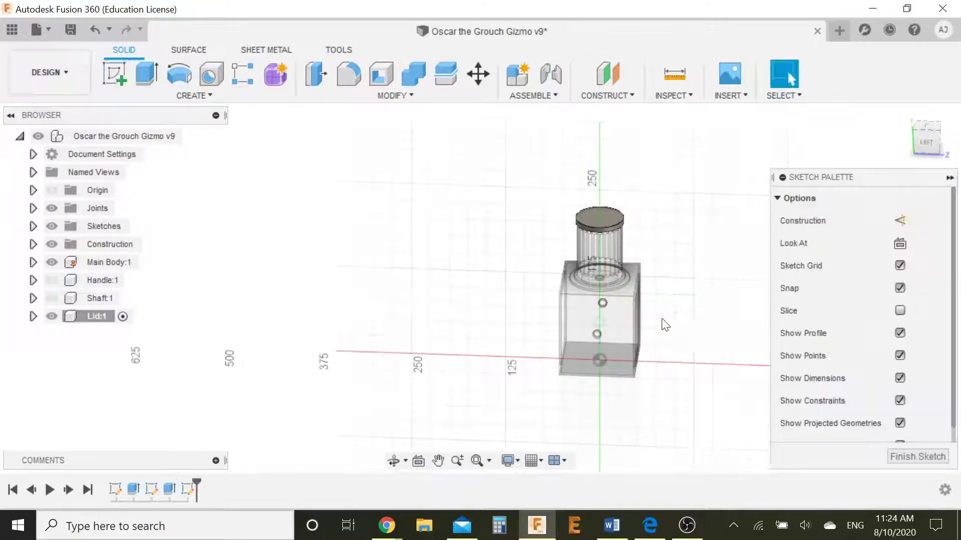
pyautogui.click(923, 145)
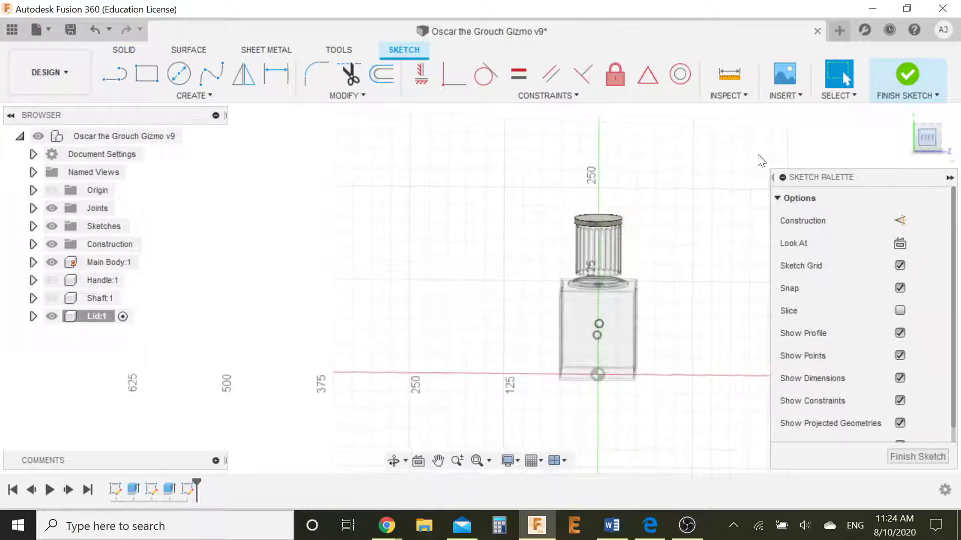
pyautogui.scroll(5, 610, 221)
pyautogui.scroll(3, 592, 219)
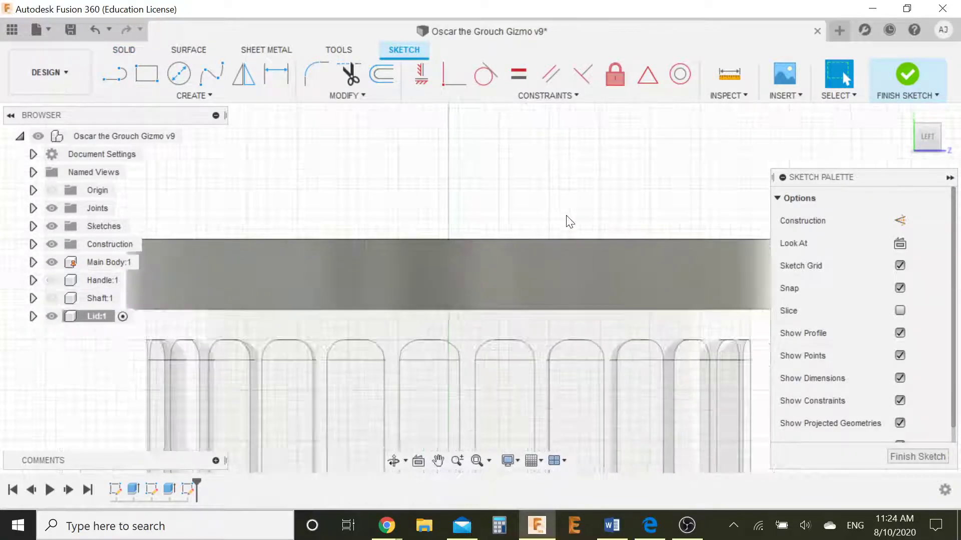
pyautogui.scroll(-2, 565, 223)
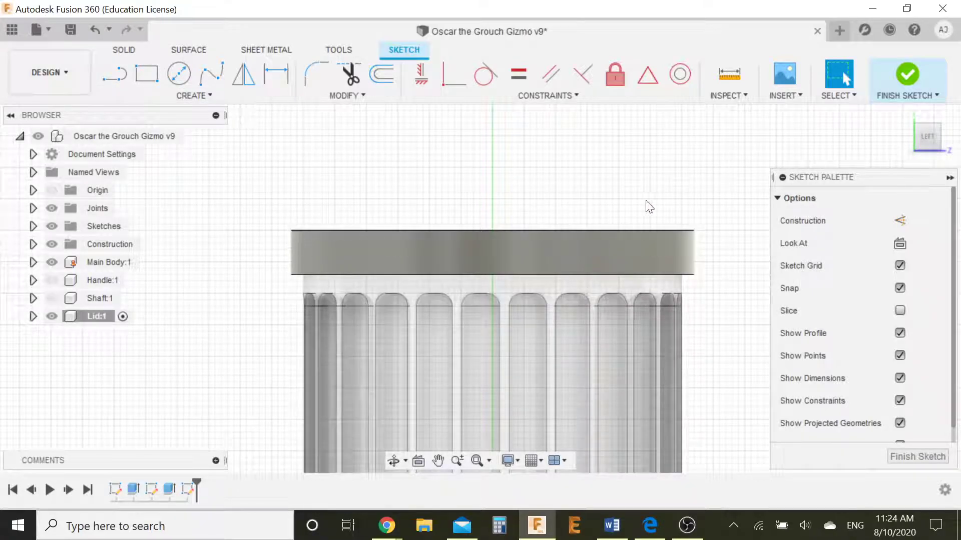
# Draw a straight line across the lid's top edge from its left corner to its right corner
pyautogui.press('l')
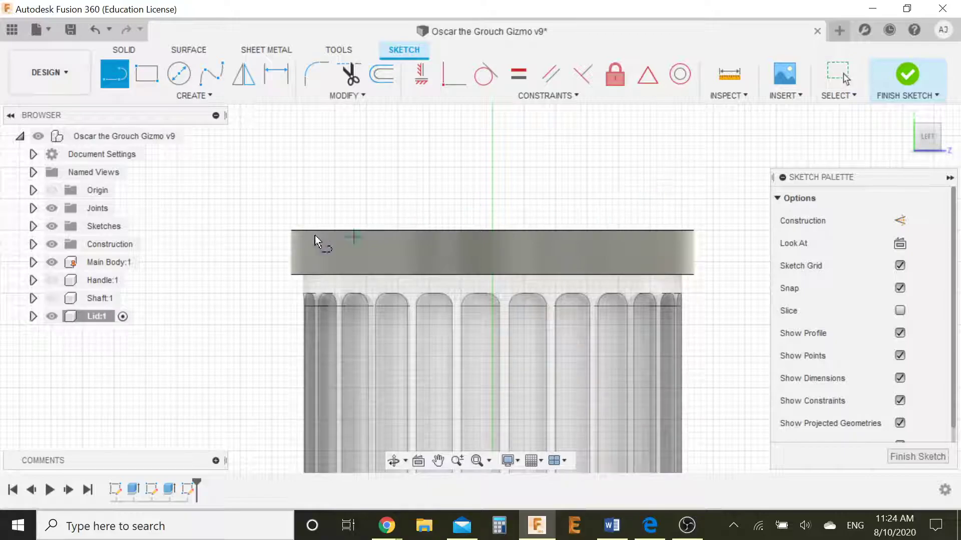
pyautogui.click(290, 231)
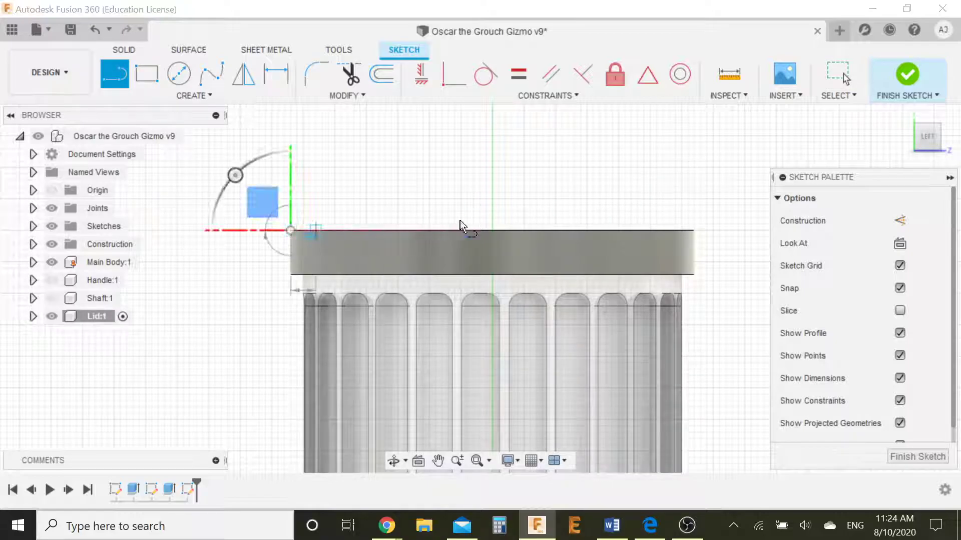
pyautogui.click(692, 230)
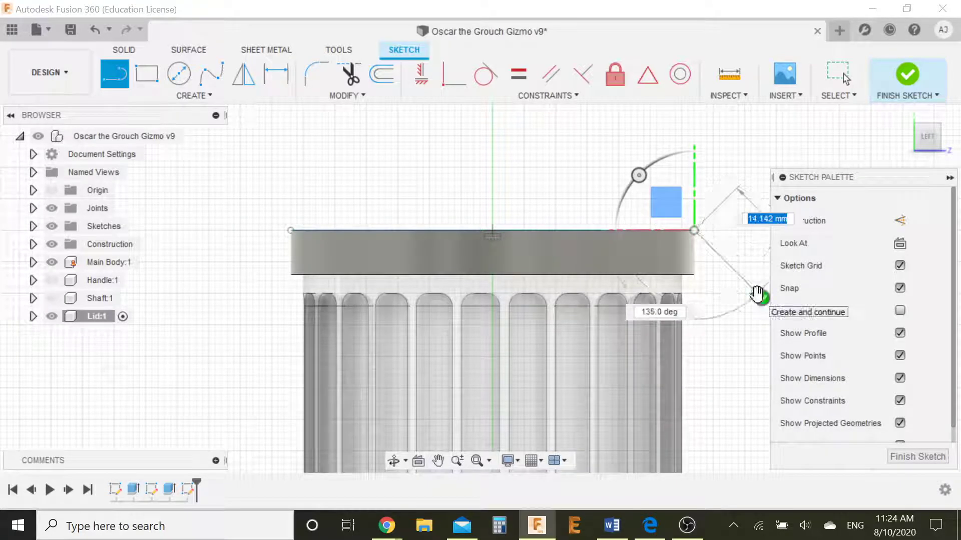
pyautogui.press('Escape')
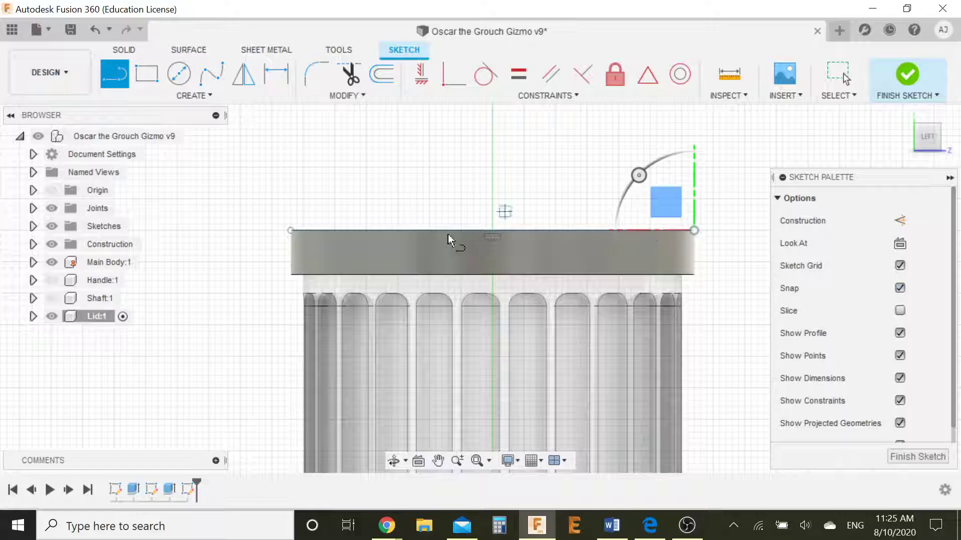
pyautogui.click(184, 99)
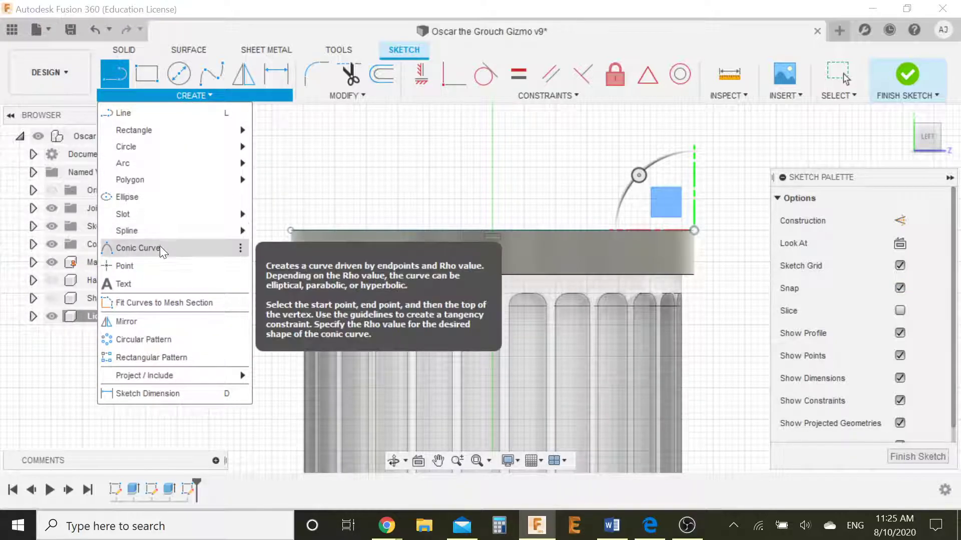
# Sketch a conic curve between the lid's top corners, peak on the centre axis, rho 0.591
pyautogui.click(159, 245)
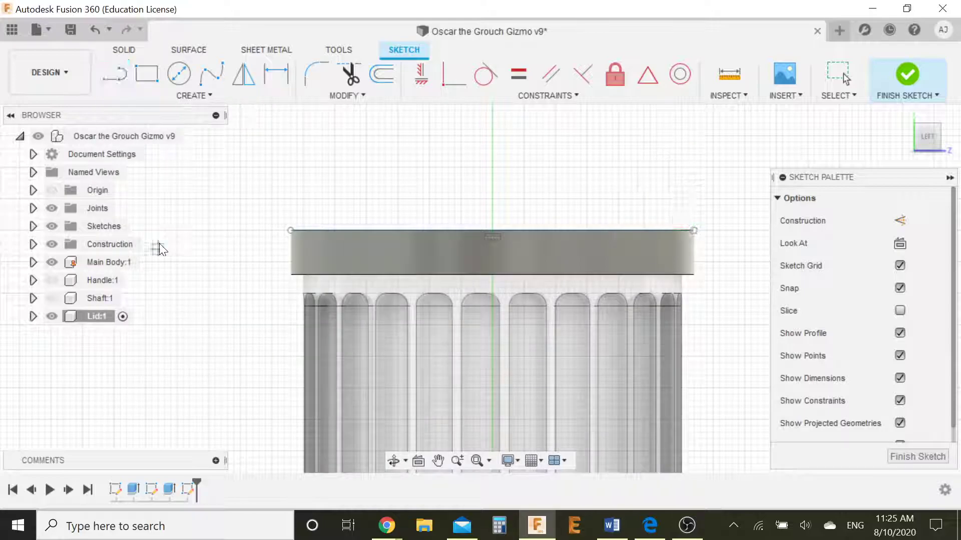
pyautogui.click(289, 230)
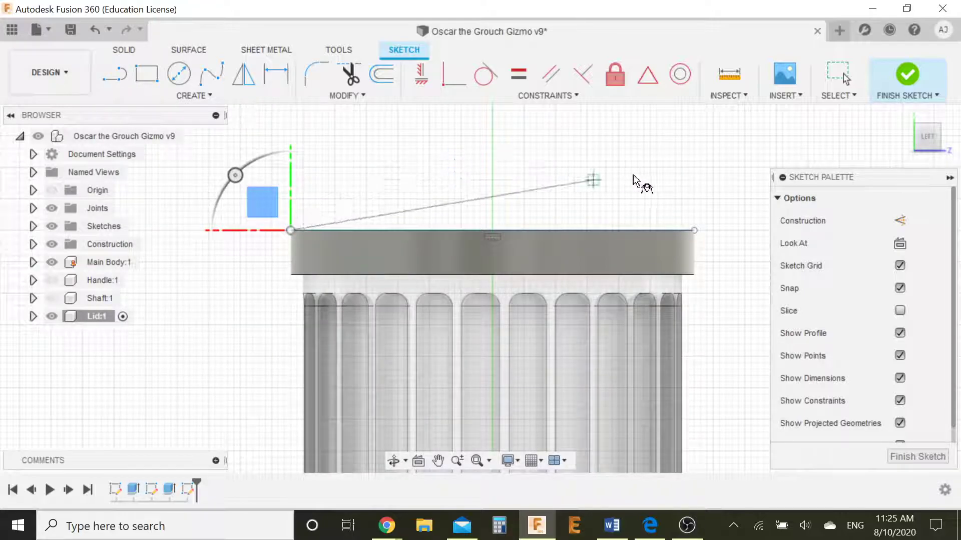
pyautogui.click(695, 230)
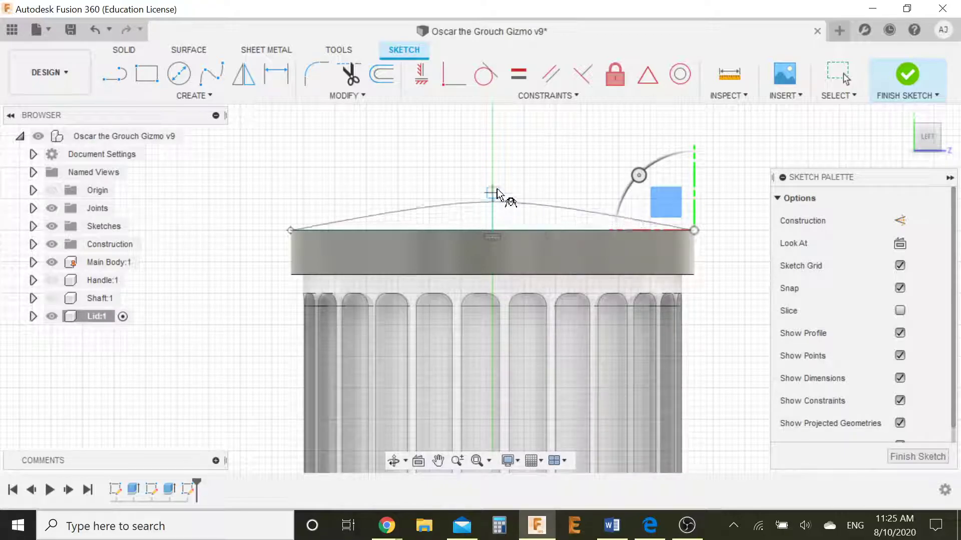
pyautogui.click(498, 190)
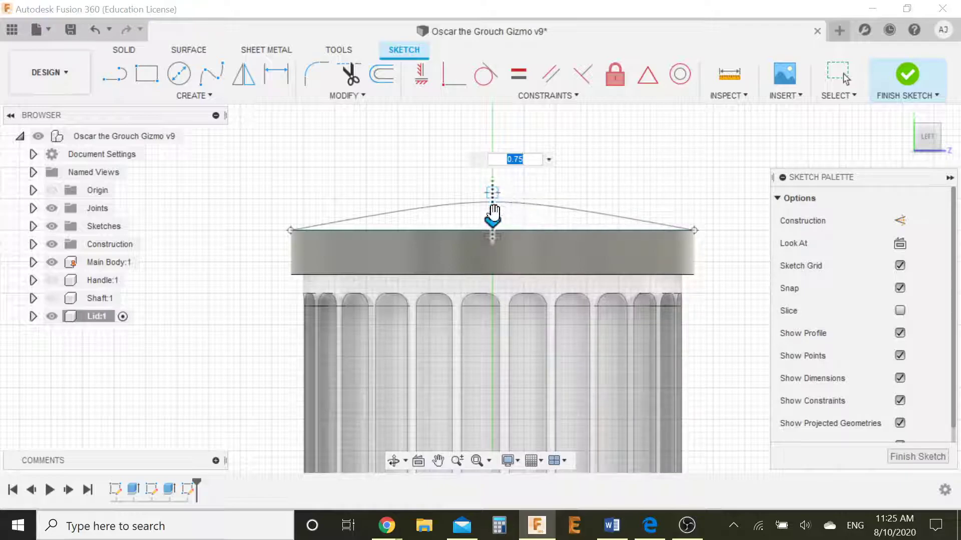
pyautogui.moveTo(491, 229); pyautogui.dragTo(496, 226)
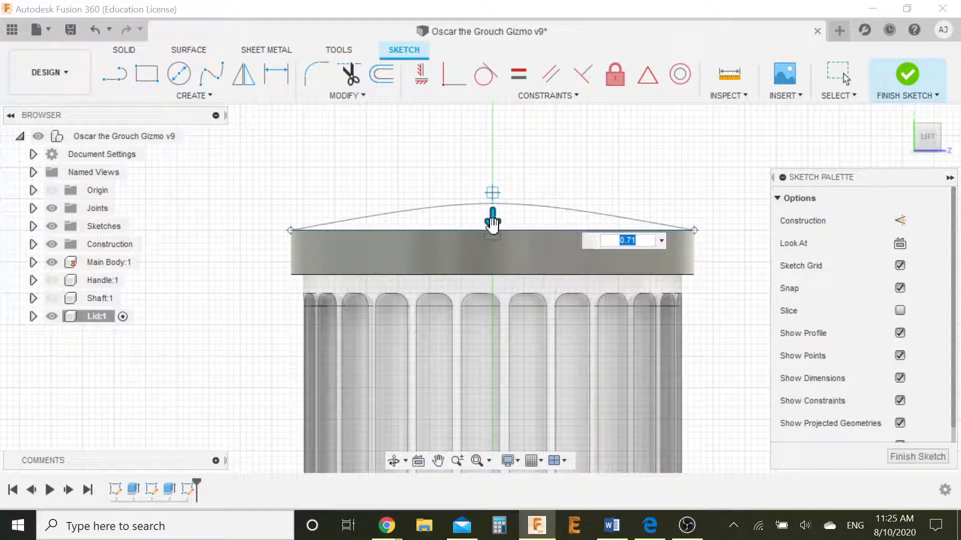
pyautogui.moveTo(492, 223); pyautogui.dragTo(494, 221)
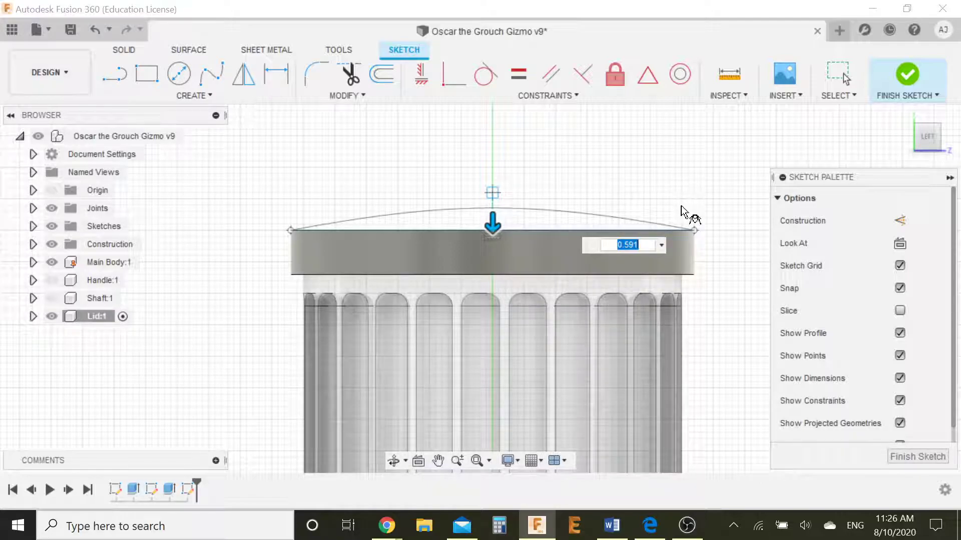
pyautogui.press('Return')
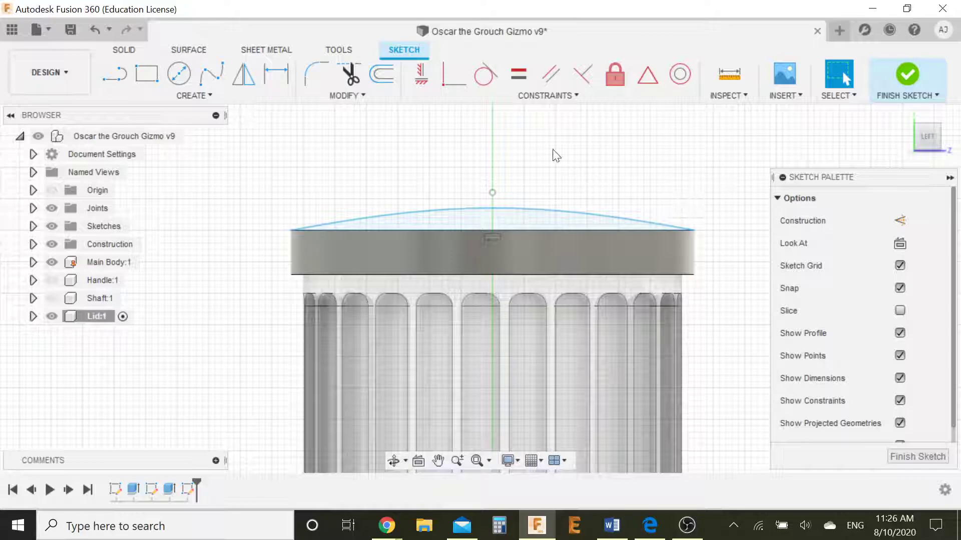
# Draw a vertical line from the dome's peak down to the lid top, then finish the sketch
pyautogui.scroll(3, 496, 221)
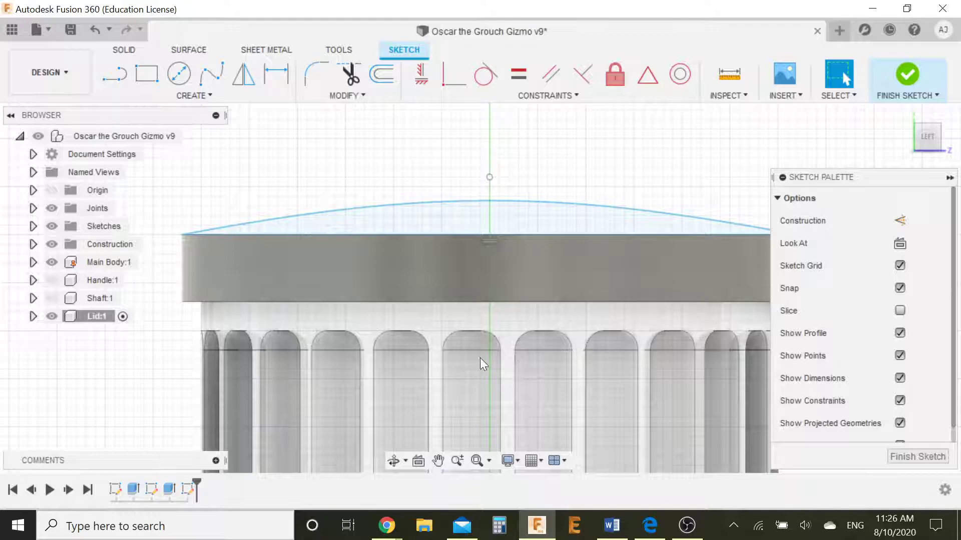
pyautogui.press('l')
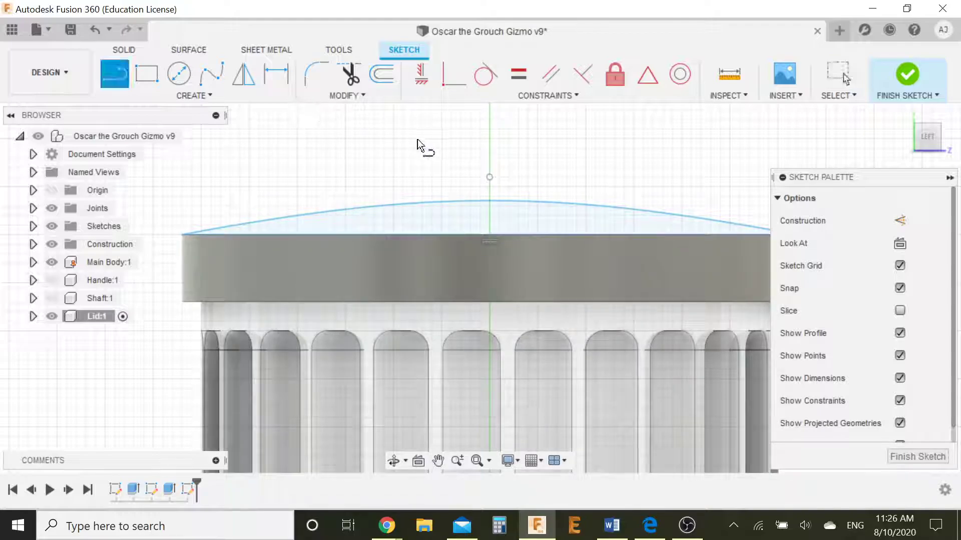
pyautogui.click(491, 202)
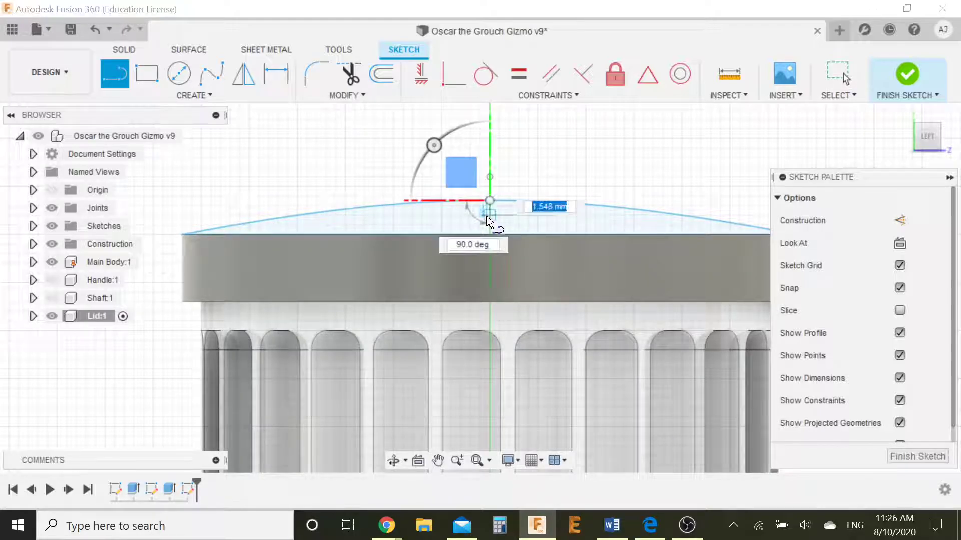
pyautogui.click(489, 237)
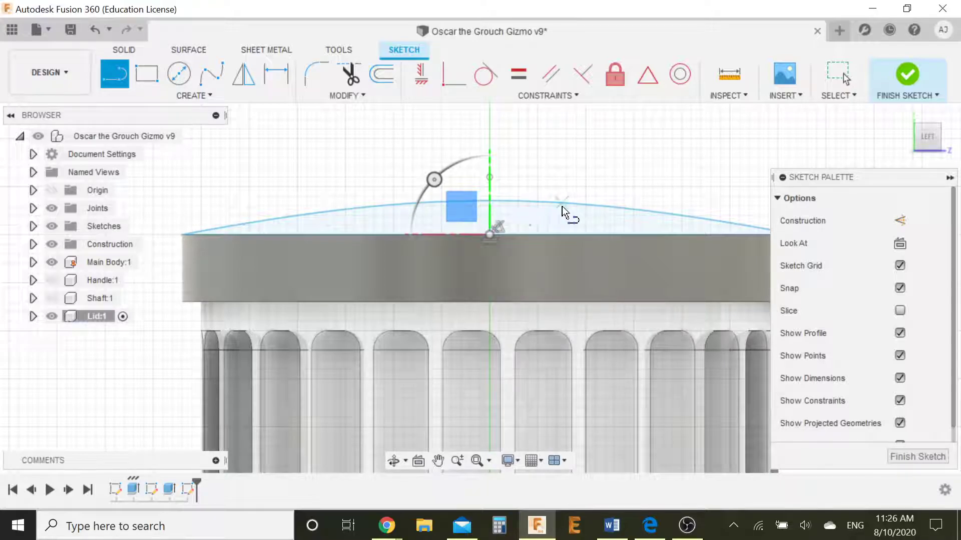
pyautogui.press('Escape')
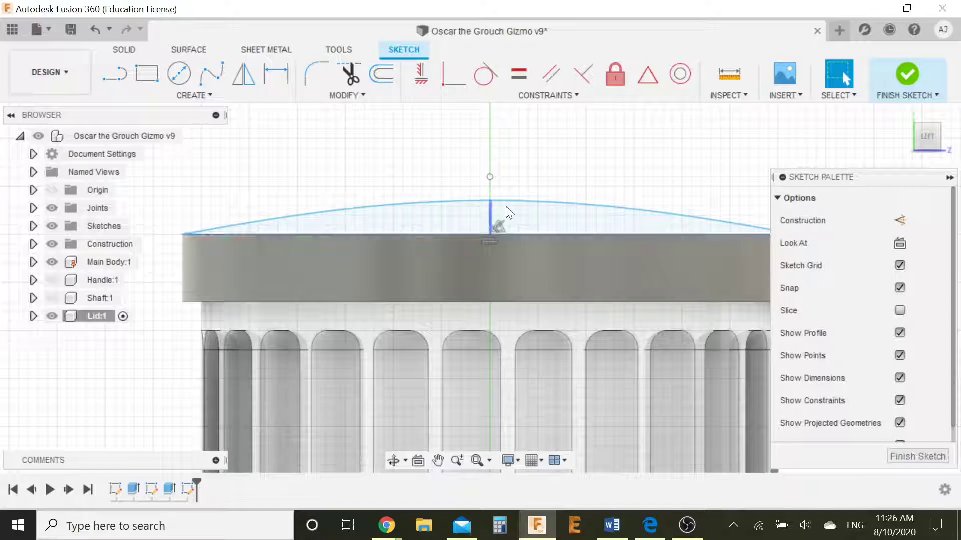
pyautogui.click(907, 74)
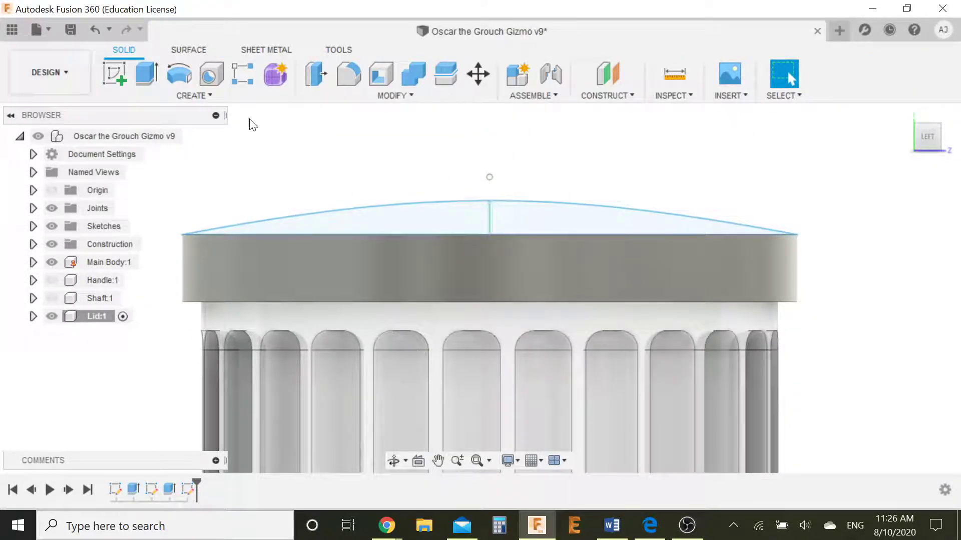
# Revolve the left half-dome profile 360 degrees about the vertical centre line, joined to the lid
pyautogui.click(178, 74)
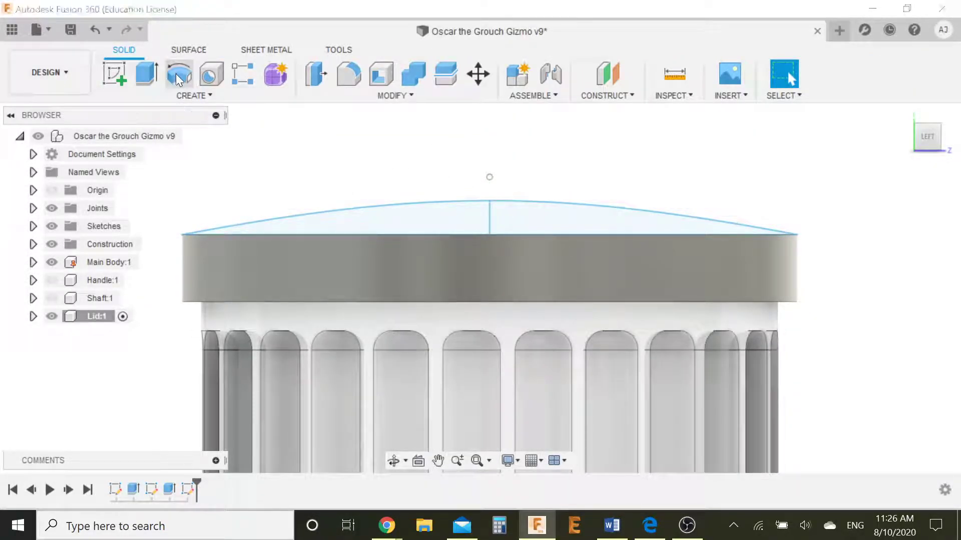
pyautogui.click(420, 222)
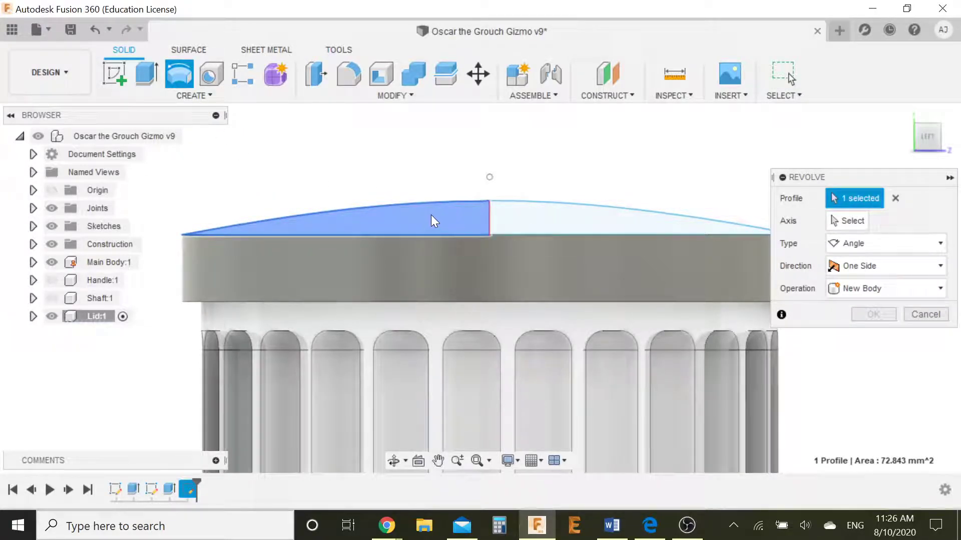
pyautogui.click(849, 221)
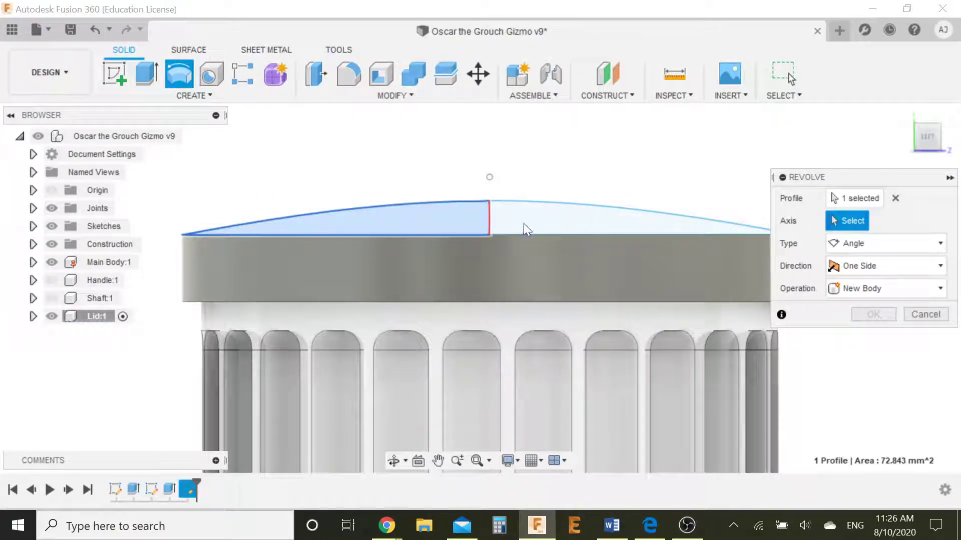
pyautogui.click(490, 222)
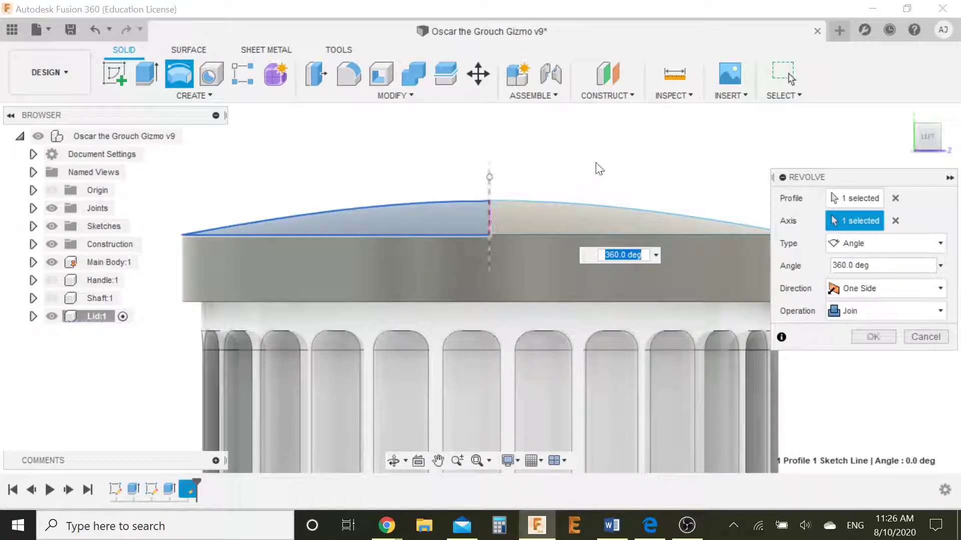
pyautogui.keyDown('shift'); pyautogui.moveTo(628, 176); pyautogui.dragTo(603, 212, button='middle'); pyautogui.keyUp('shift')
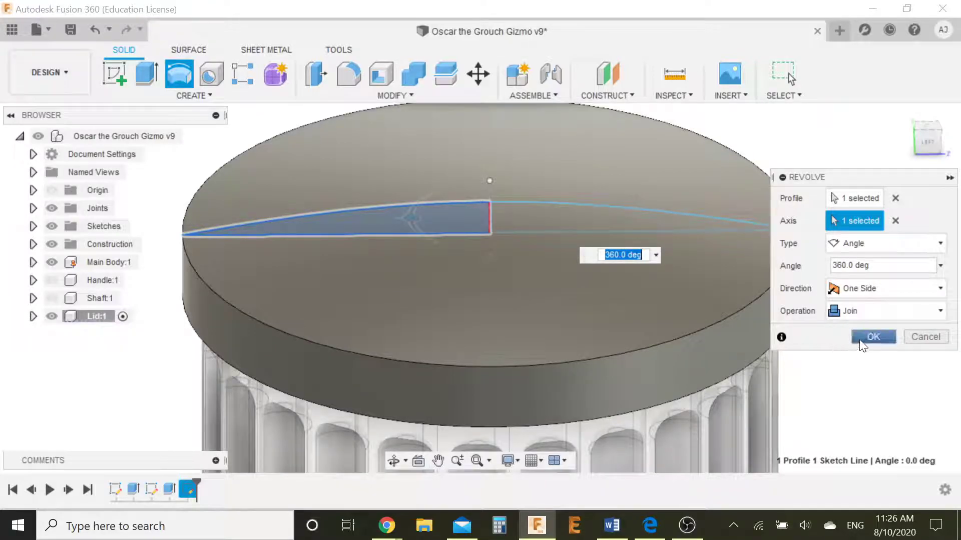
pyautogui.click(861, 345)
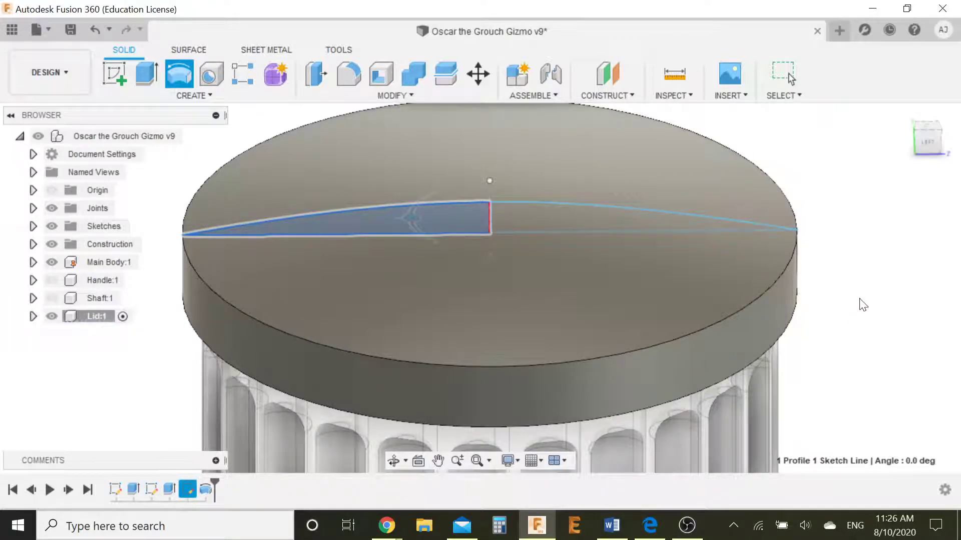
pyautogui.press('Escape')
pyautogui.moveTo(865, 315)
pyautogui.keyDown('shift'); pyautogui.mouseDown(button='middle')
pyautogui.moveTo(860, 291)
pyautogui.moveTo(895, 334)
pyautogui.mouseUp(button='middle'); pyautogui.keyUp('shift')
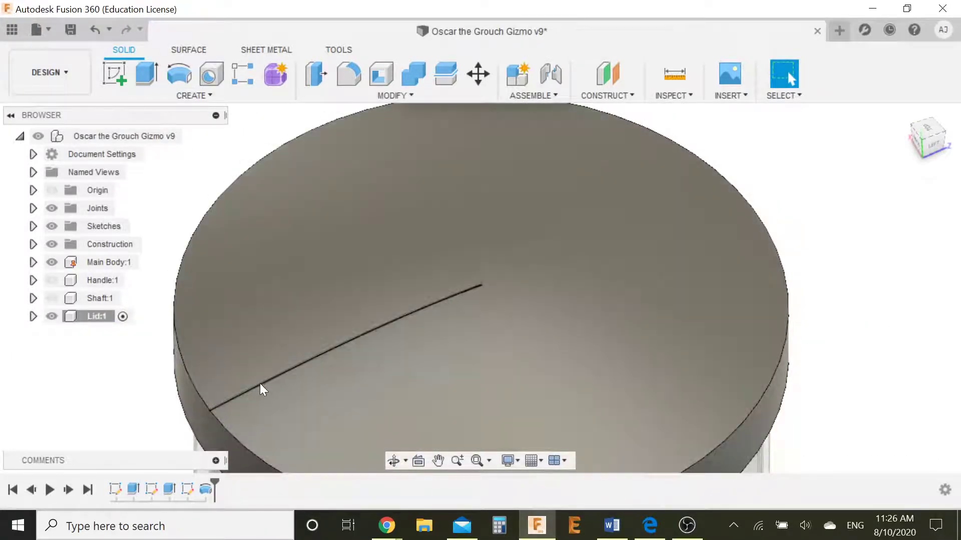
pyautogui.scroll(-3, 423, 307)
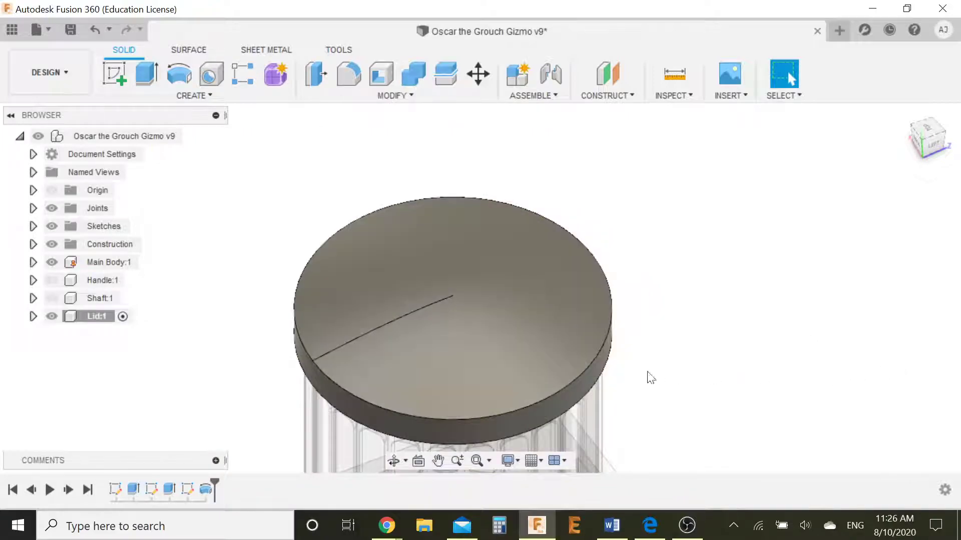
pyautogui.moveTo(647, 377)
pyautogui.keyDown('shift'); pyautogui.mouseDown(button='middle')
pyautogui.moveTo(644, 330)
pyautogui.moveTo(596, 327)
pyautogui.moveTo(620, 324)
pyautogui.mouseUp(button='middle'); pyautogui.keyUp('shift')
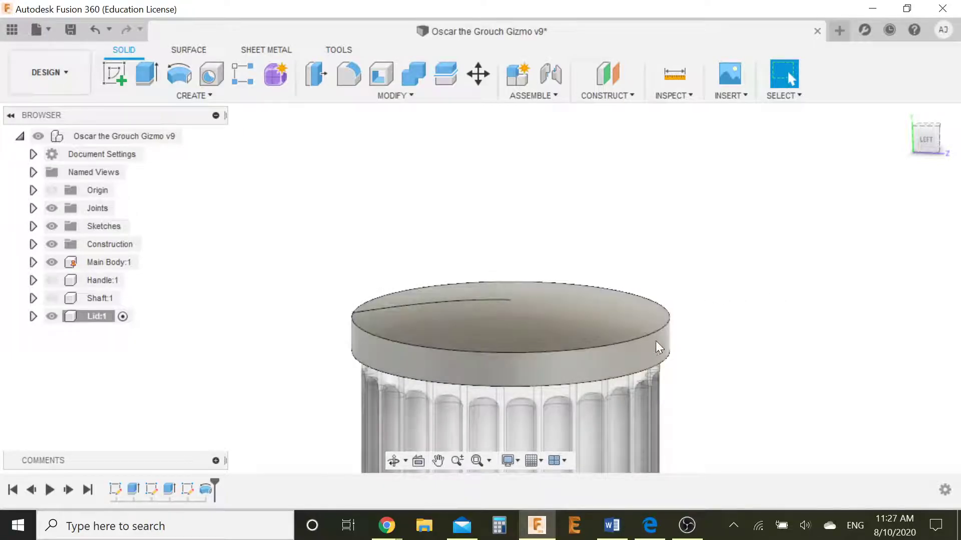
pyautogui.scroll(-1, 647, 361)
pyautogui.moveTo(646, 362); pyautogui.dragTo(722, 101, button='middle')
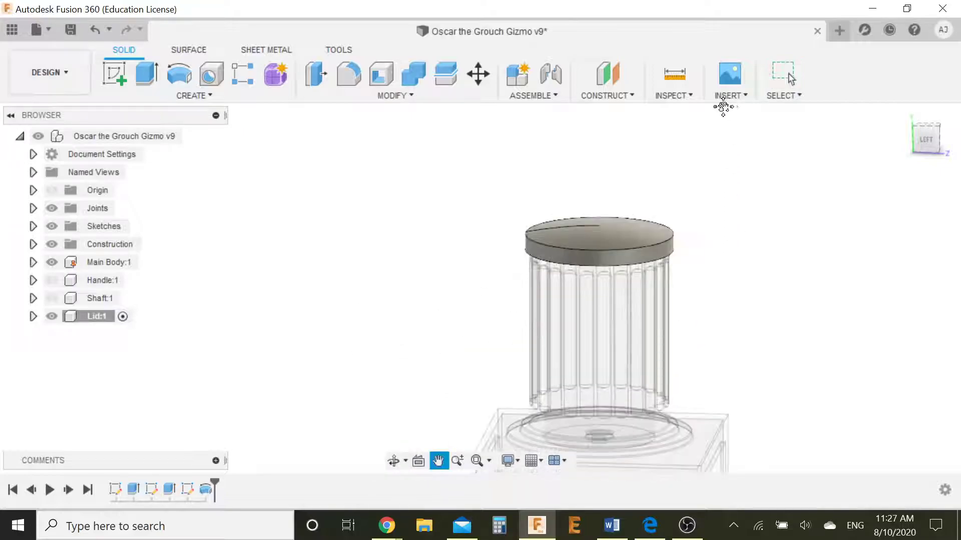
pyautogui.moveTo(724, 400); pyautogui.dragTo(710, 144, button='middle')
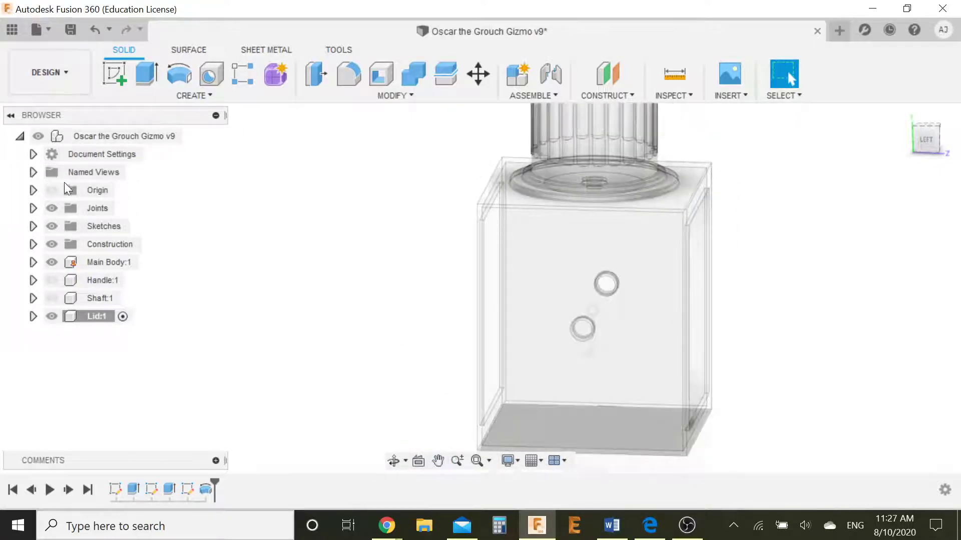
pyautogui.click(52, 190)
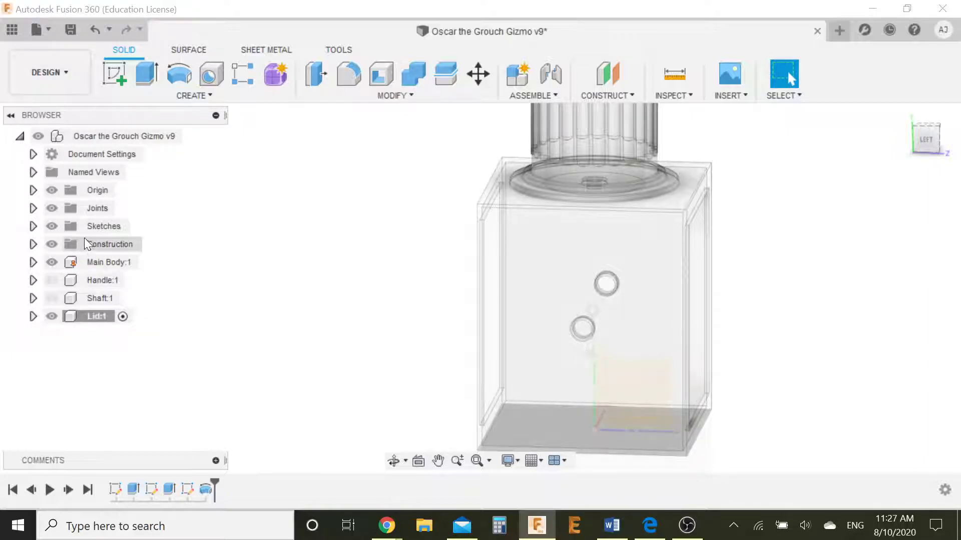
pyautogui.click(53, 190)
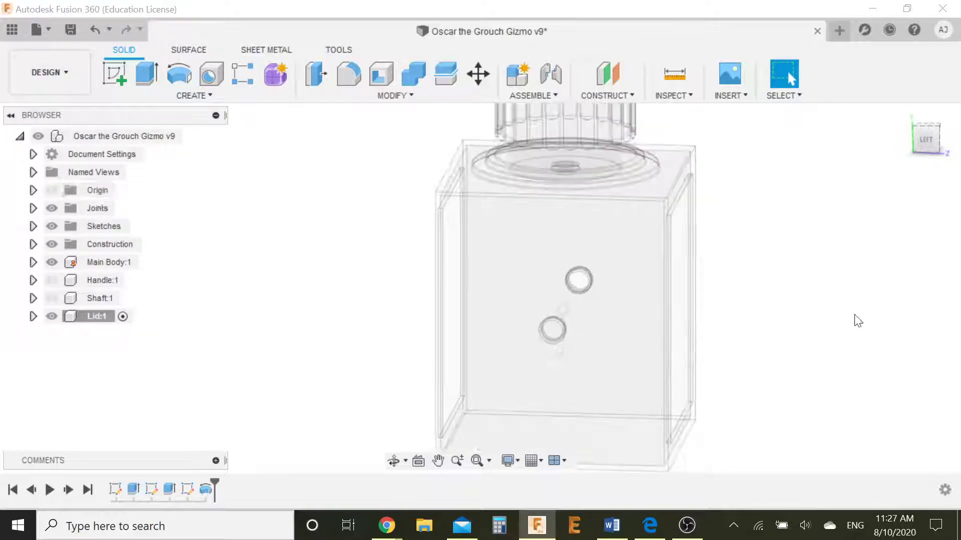
pyautogui.scroll(3, 826, 310)
pyautogui.scroll(-5, 789, 302)
pyautogui.moveTo(686, 282); pyautogui.dragTo(682, 373, button='middle')
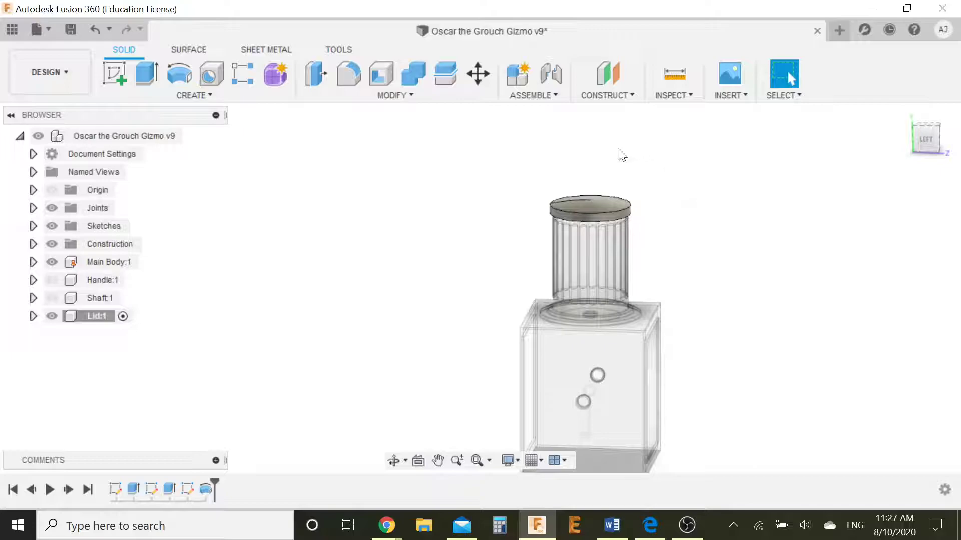
pyautogui.keyDown('shift'); pyautogui.moveTo(713, 218); pyautogui.dragTo(705, 250, button='middle'); pyautogui.keyUp('shift')
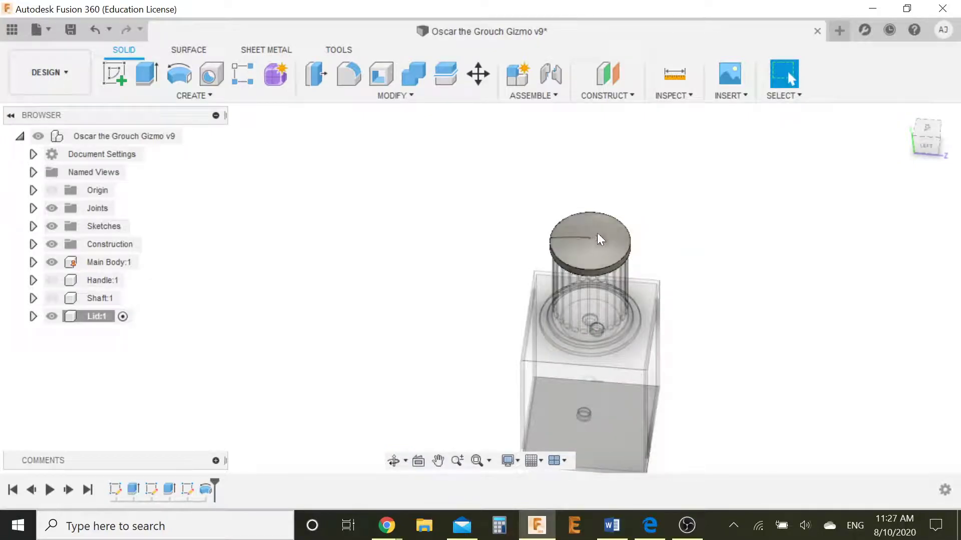
pyautogui.scroll(2, 597, 232)
pyautogui.keyDown('shift'); pyautogui.moveTo(576, 265); pyautogui.dragTo(736, 216, button='middle'); pyautogui.keyUp('shift')
pyautogui.scroll(3, 587, 188)
pyautogui.scroll(2, 589, 188)
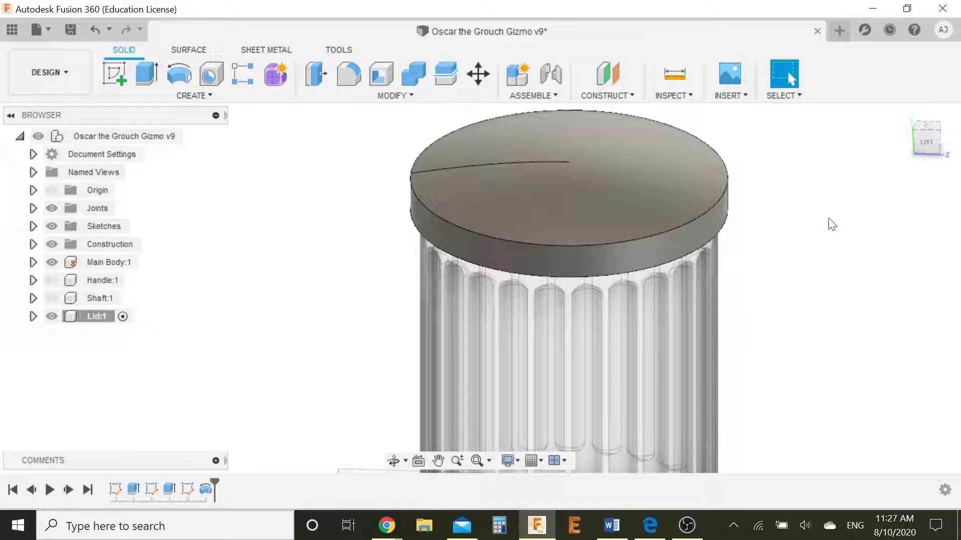
pyautogui.scroll(-5, 831, 225)
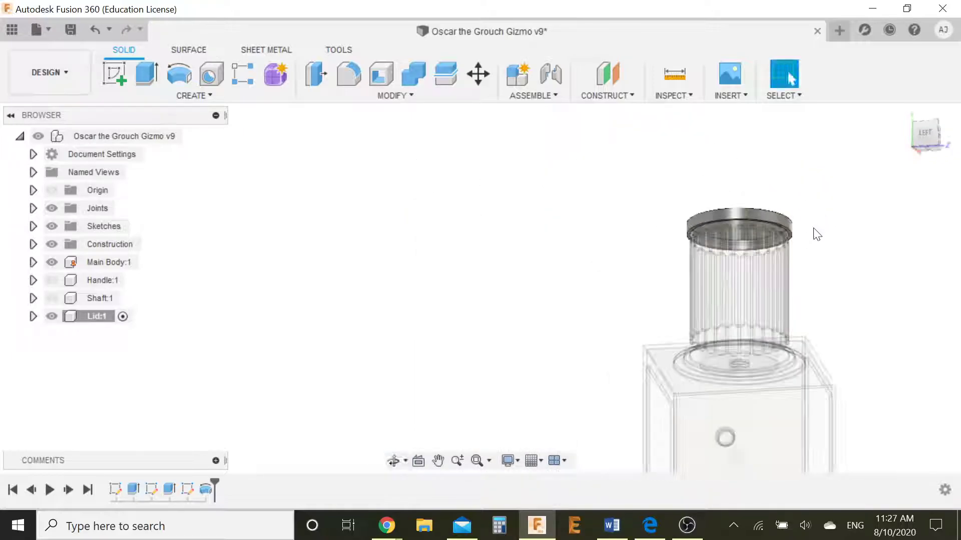
pyautogui.keyDown('shift'); pyautogui.moveTo(811, 242); pyautogui.dragTo(220, 182, button='middle'); pyautogui.keyUp('shift')
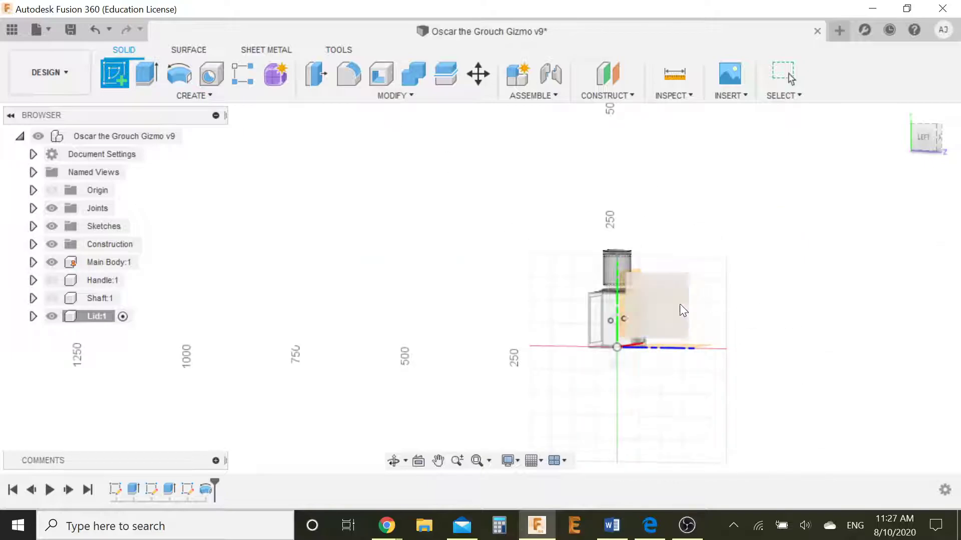
# Start a sketch on the YZ plane and zoom and pan in on the lid's domed top
pyautogui.click(680, 304)
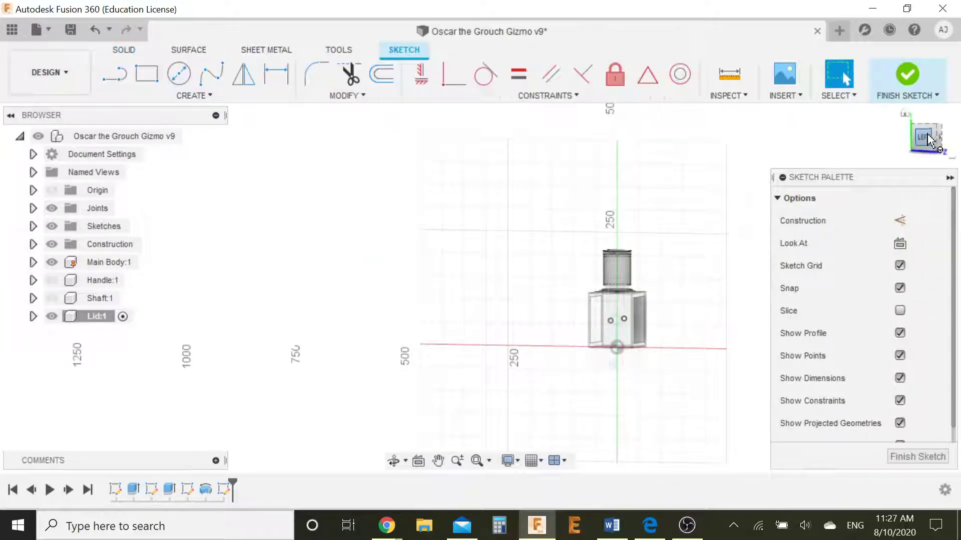
pyautogui.scroll(5, 668, 308)
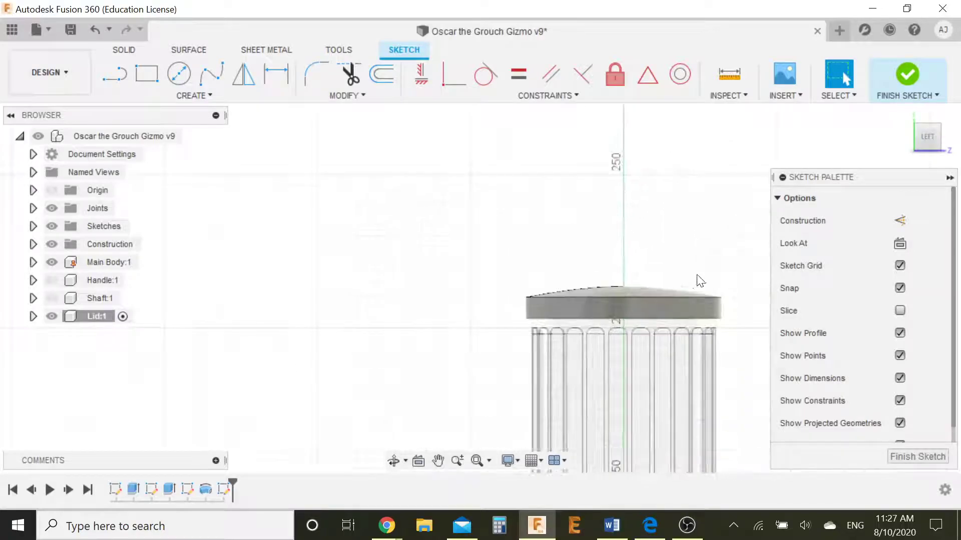
pyautogui.scroll(5, 651, 295)
pyautogui.moveTo(584, 264)
pyautogui.mouseDown(button='middle')
pyautogui.moveTo(436, 266)
pyautogui.moveTo(509, 279)
pyautogui.moveTo(459, 276)
pyautogui.mouseUp(button='middle')
pyautogui.scroll(2, 500, 284)
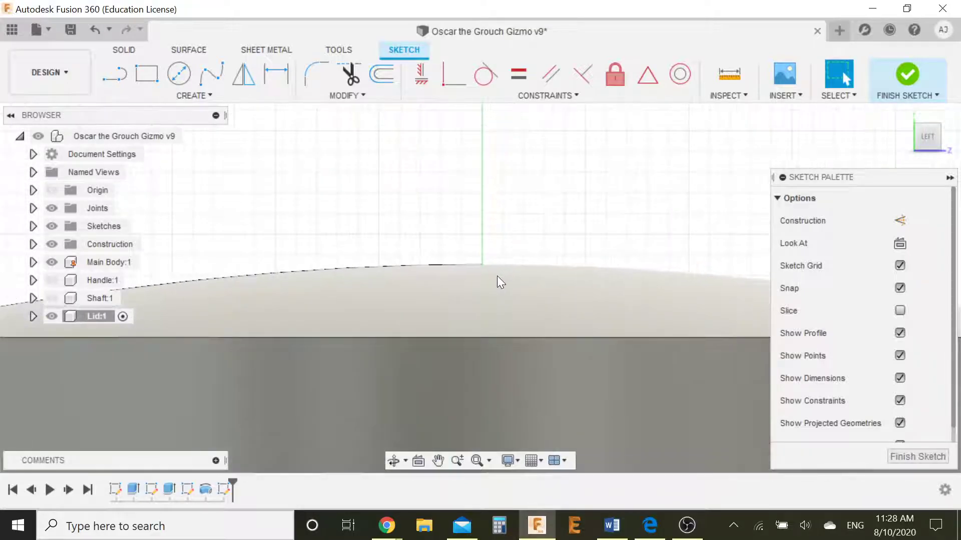
pyautogui.scroll(-1, 500, 281)
pyautogui.press('l')
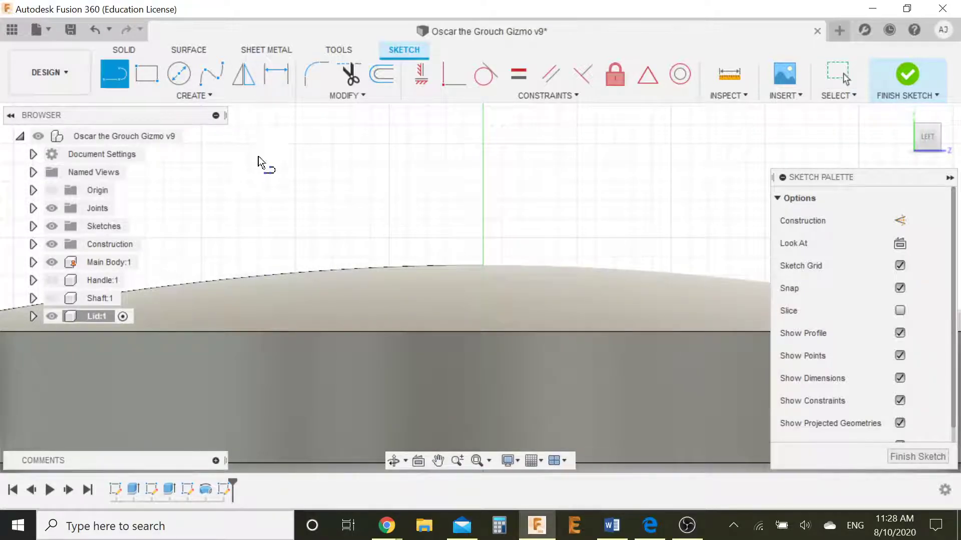
# Draw a trial line above the lid, then undo it
pyautogui.click(371, 200)
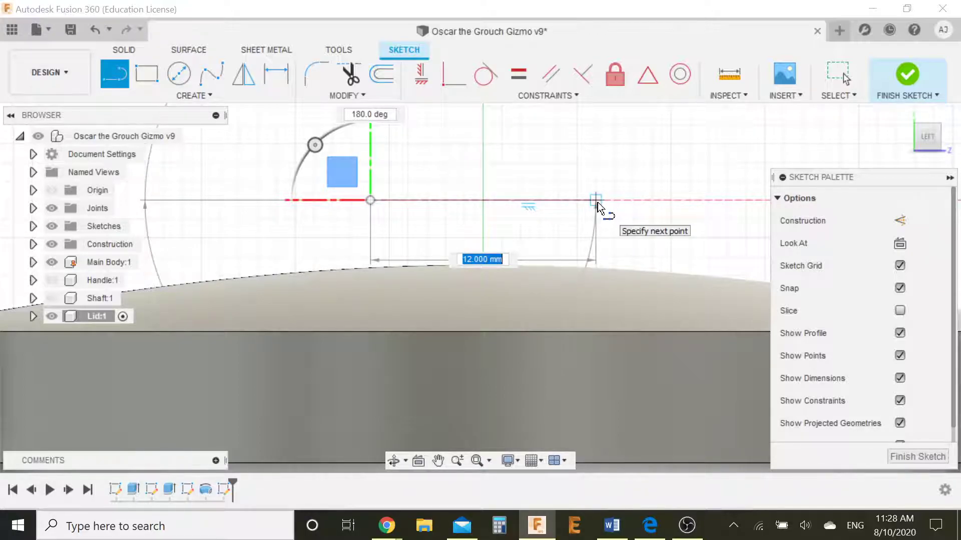
pyautogui.click(603, 205)
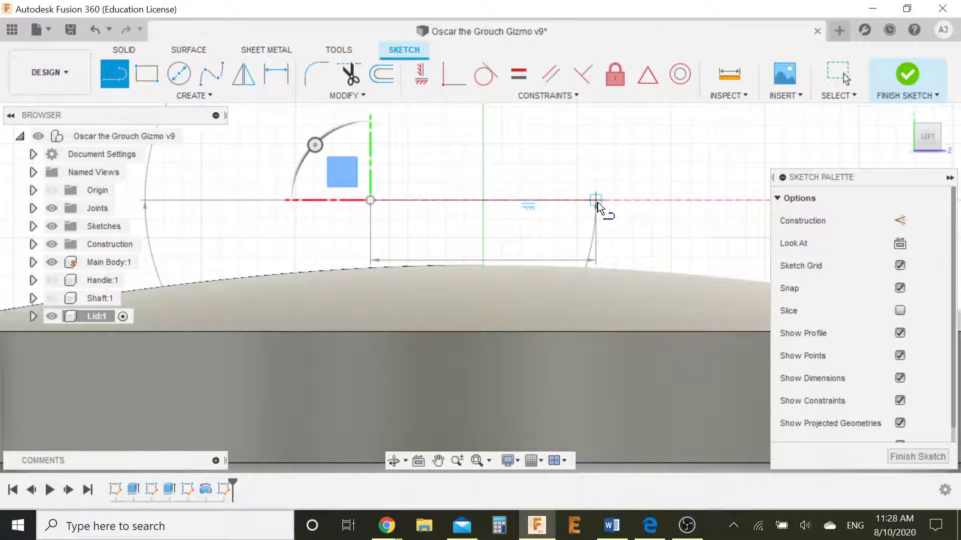
pyautogui.click(661, 267)
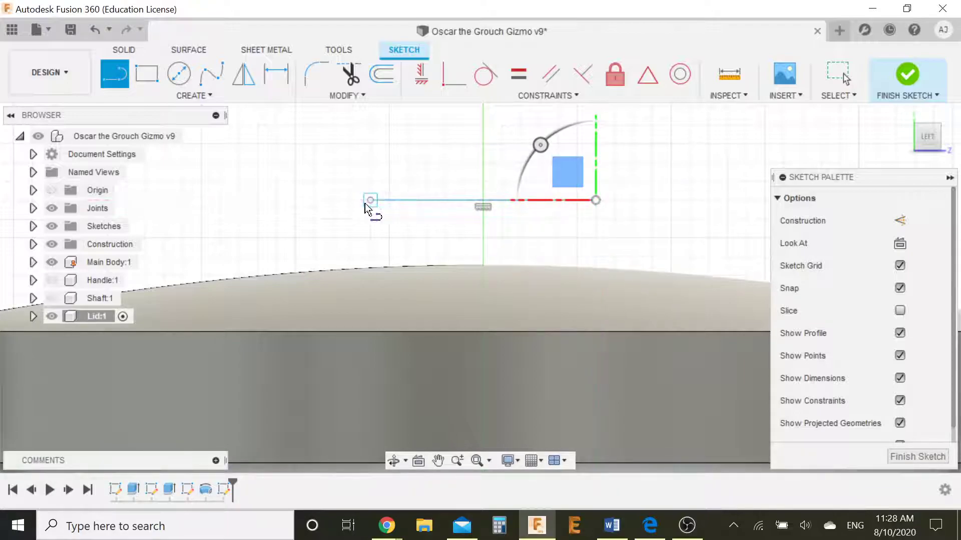
pyautogui.press('Escape')
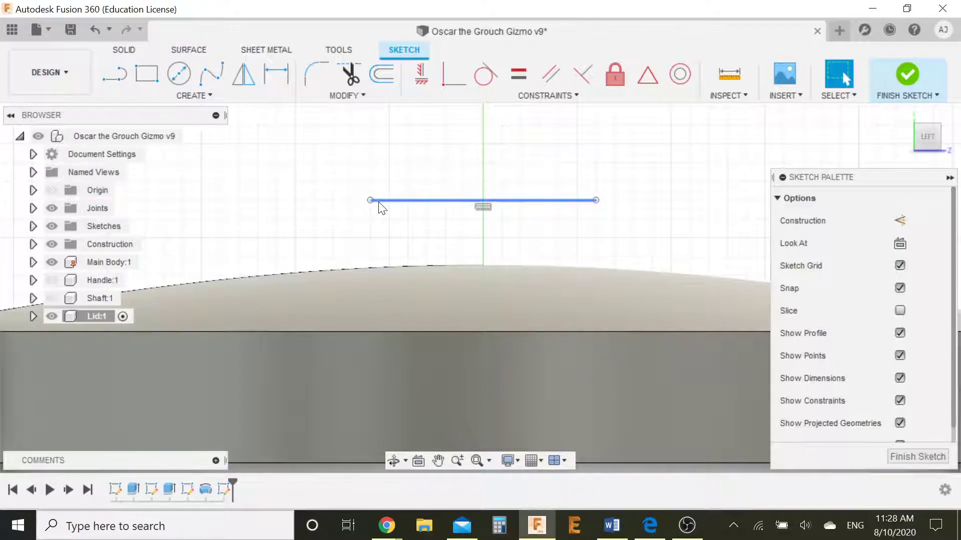
pyautogui.hotkey('ctrl', 'z')
# Draw a 16 mm horizontal line above the dome, starting left of the axis
pyautogui.press('l')
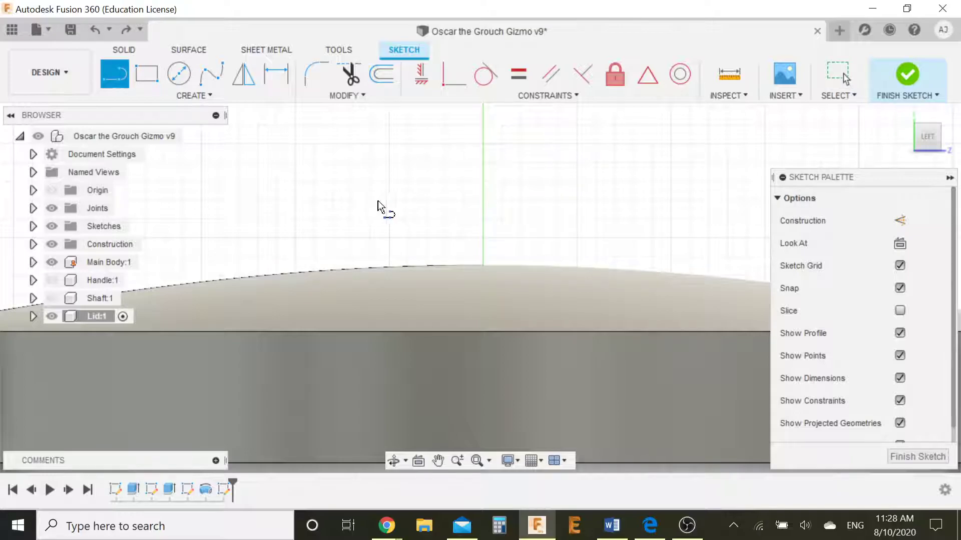
pyautogui.click(333, 200)
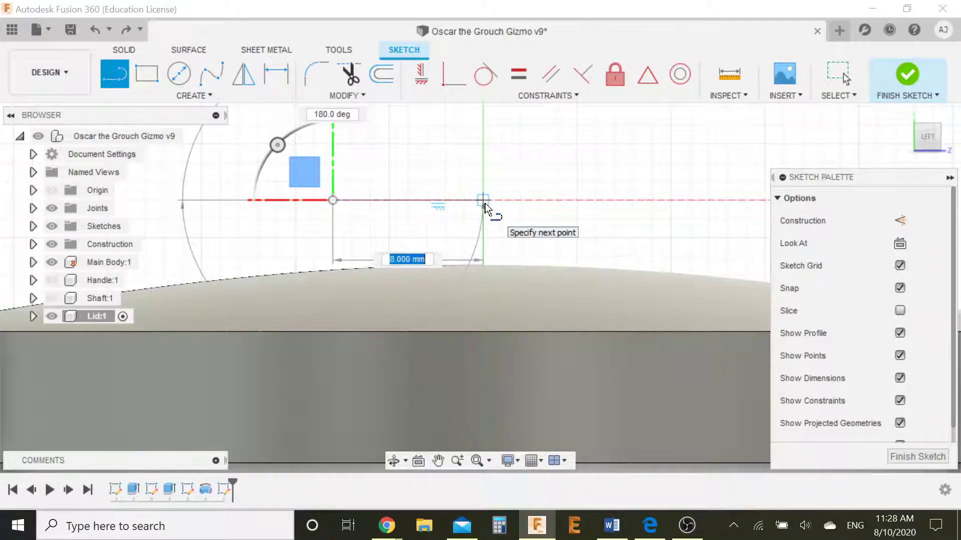
pyautogui.write('16')
pyautogui.press('Tab')
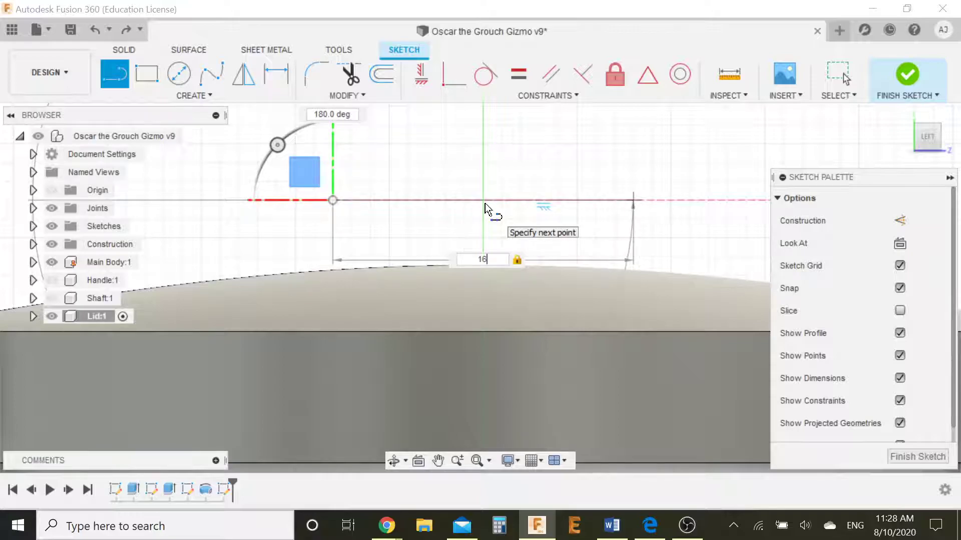
pyautogui.press('Return')
pyautogui.press('Escape')
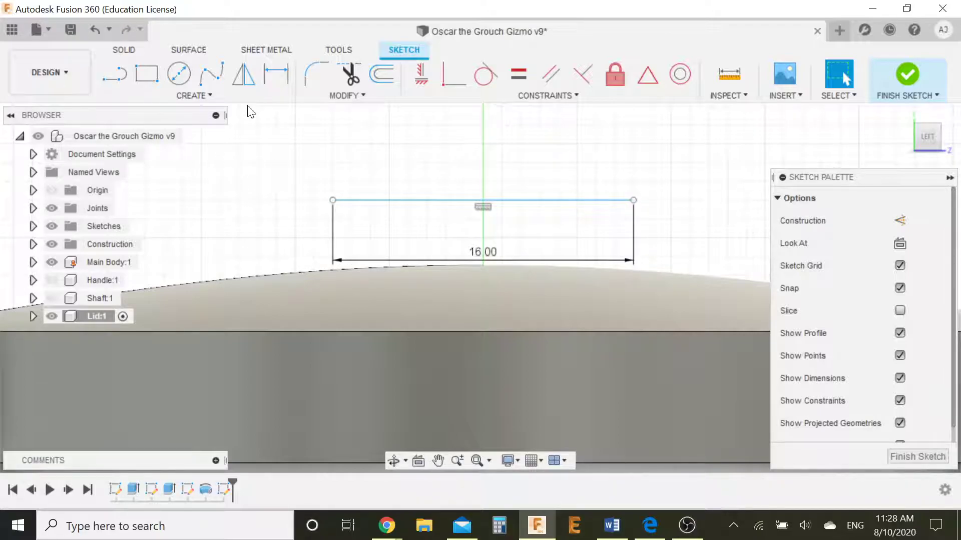
pyautogui.click(230, 96)
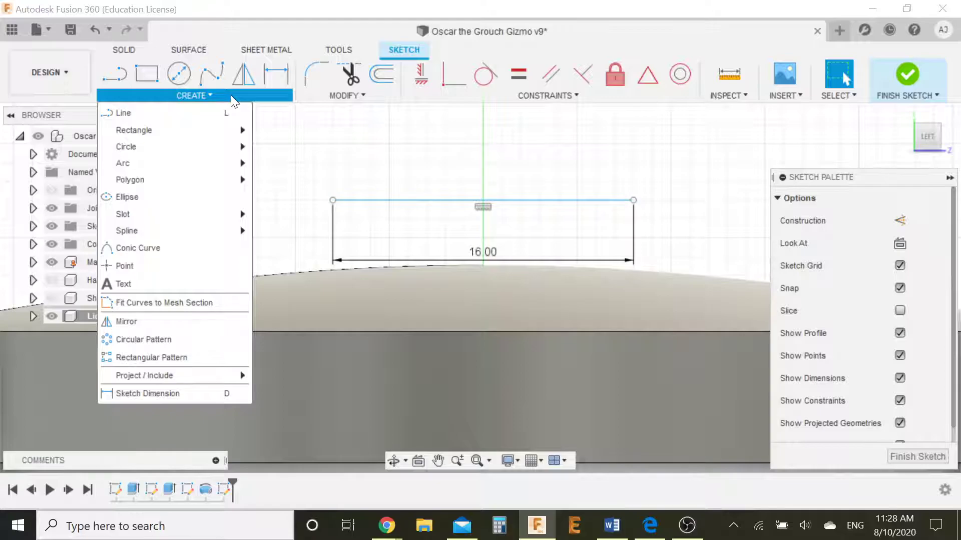
# Add tangent arcs from both ends of the 16 mm line curling down toward the lid surface
pyautogui.moveTo(232, 165)
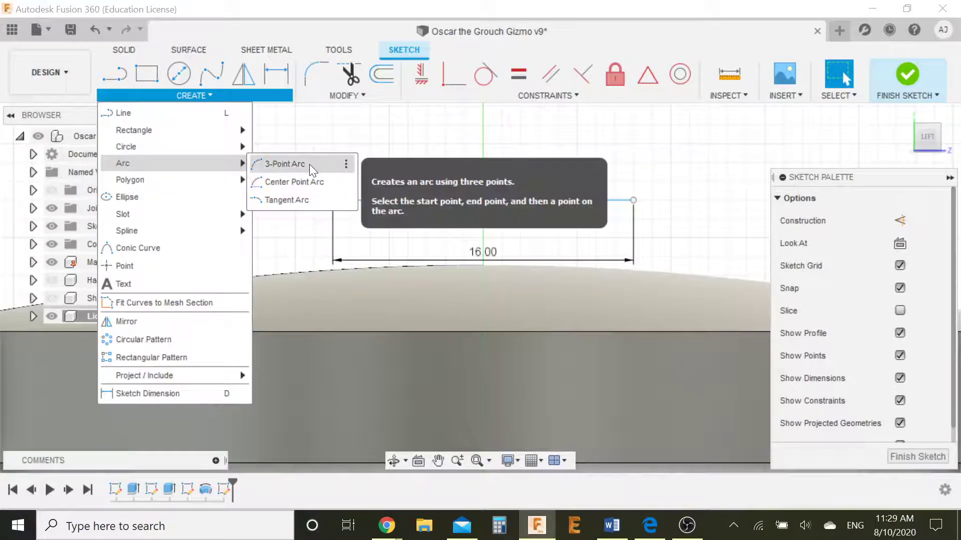
pyautogui.click(308, 200)
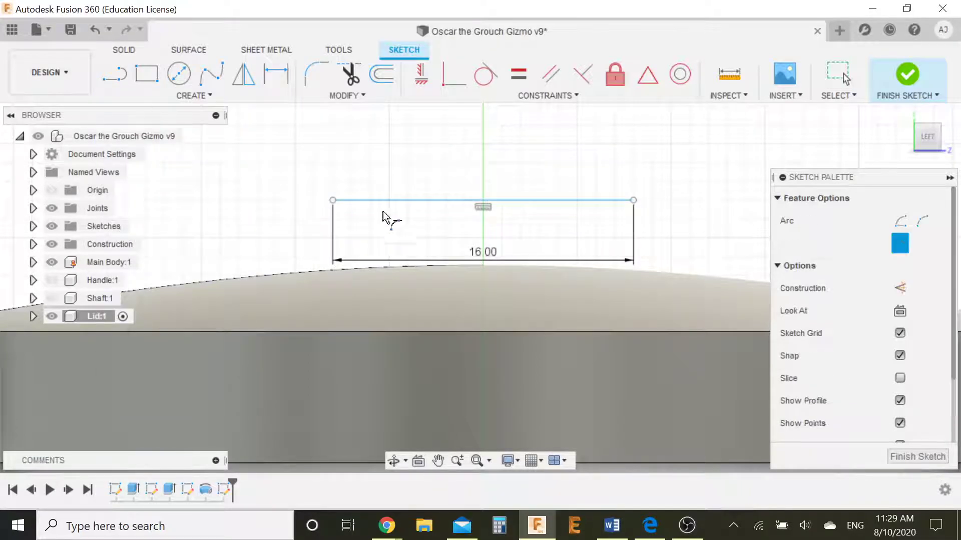
pyautogui.click(634, 200)
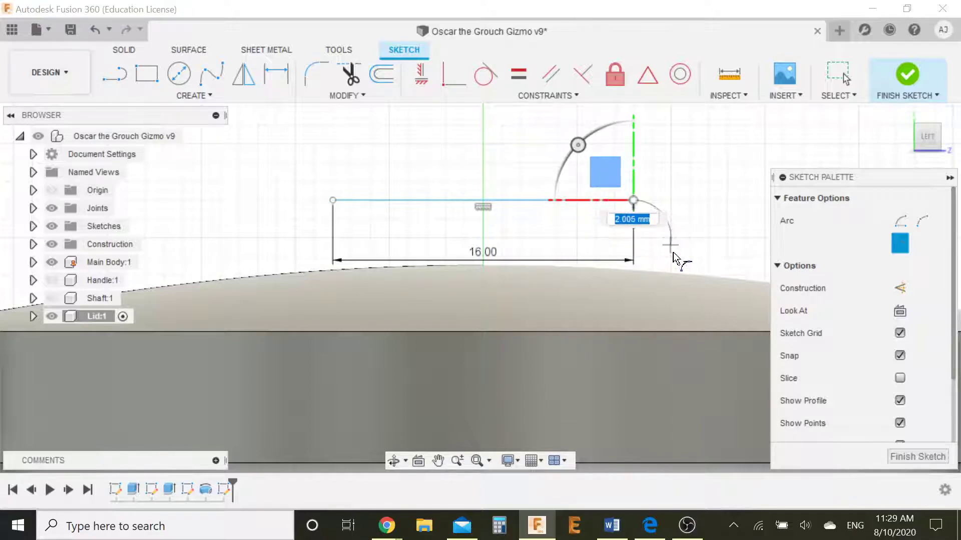
pyautogui.click(655, 275)
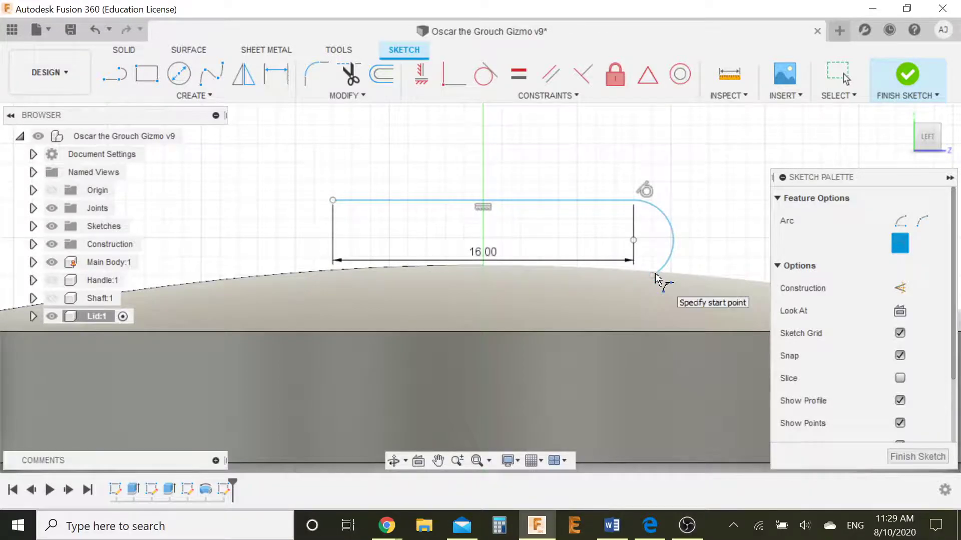
pyautogui.click(332, 200)
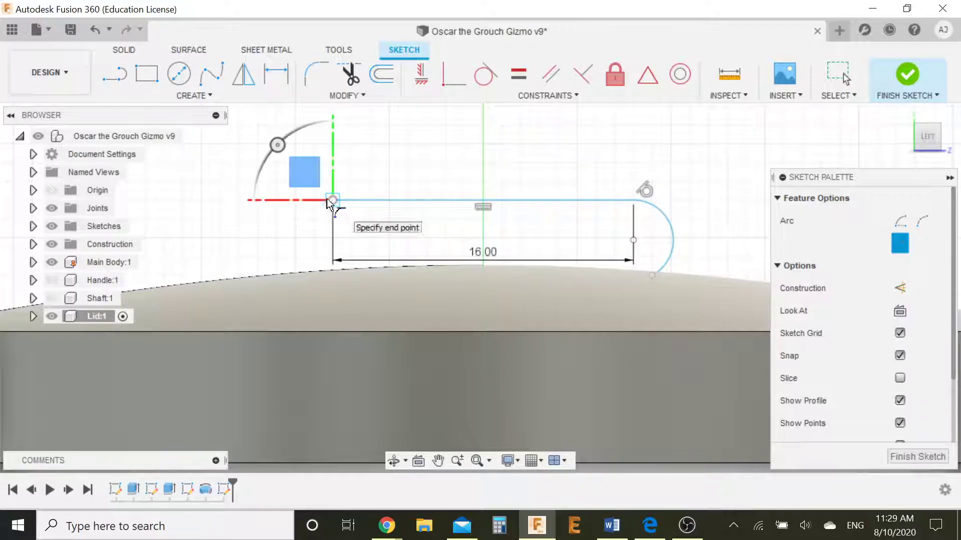
pyautogui.click(314, 274)
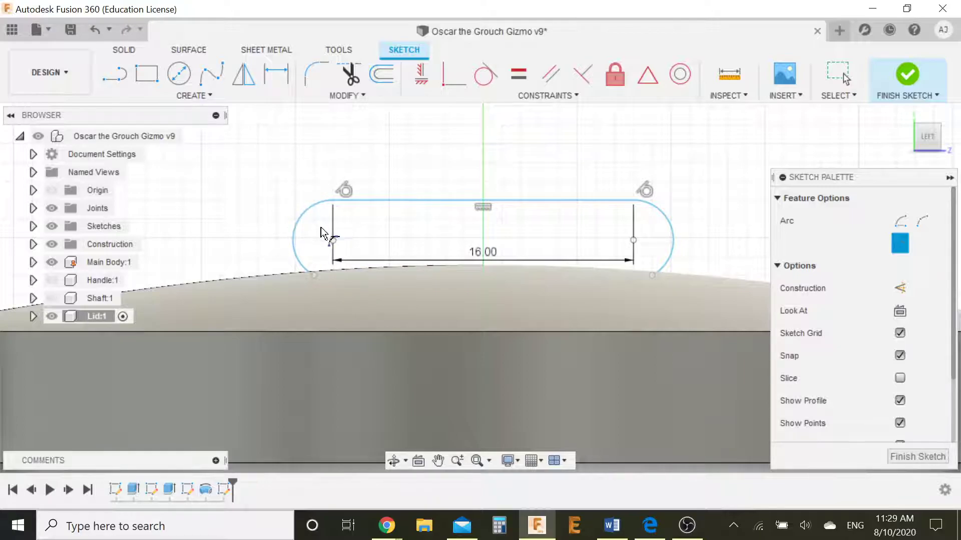
# Offset the line-and-arc outline by 0.5 mm to give the handle its thickness
pyautogui.press('Escape')
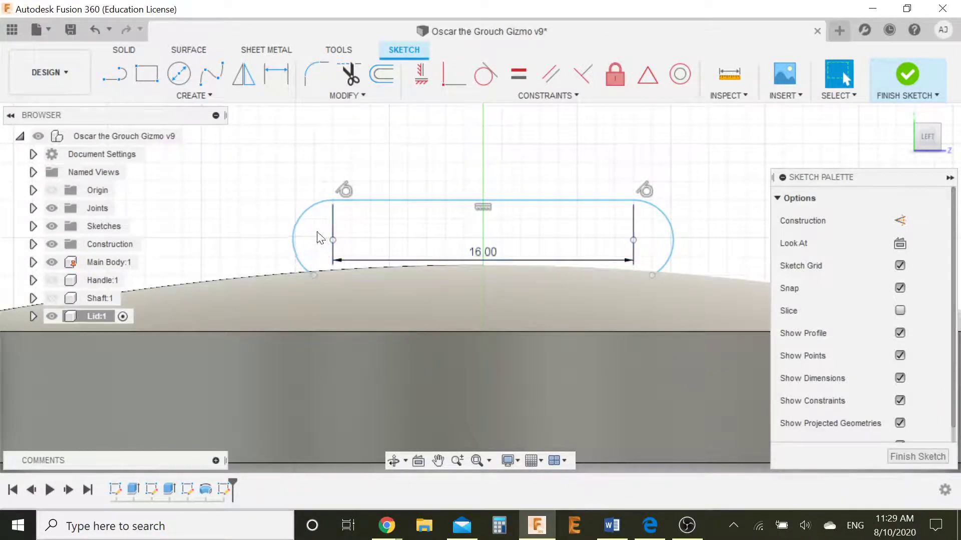
pyautogui.press('o')
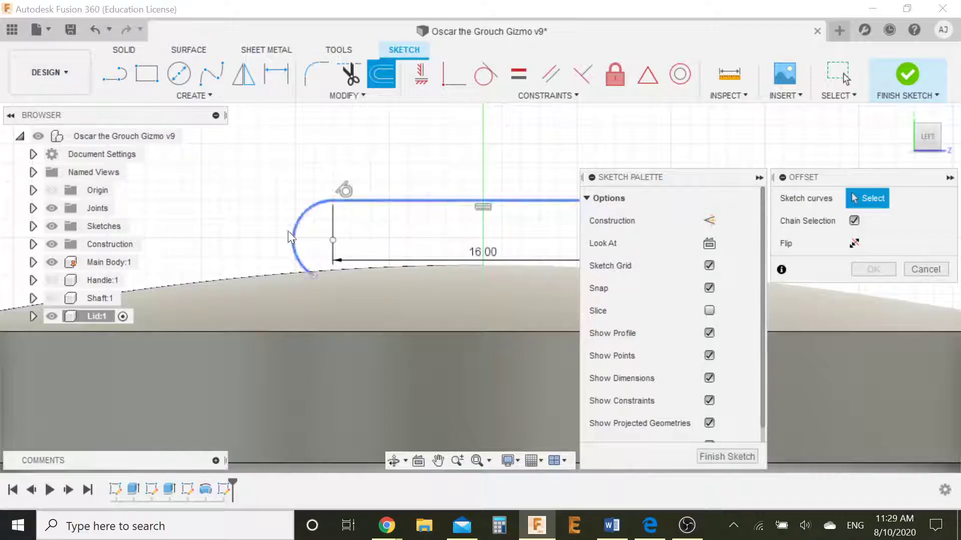
pyautogui.click(294, 236)
pyautogui.moveTo(272, 233); pyautogui.dragTo(305, 242)
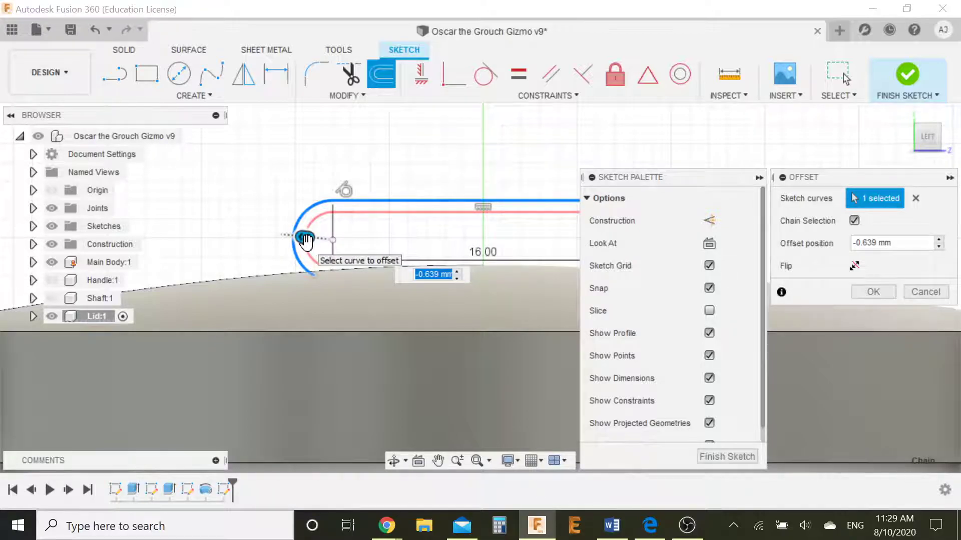
pyautogui.write('0.5')
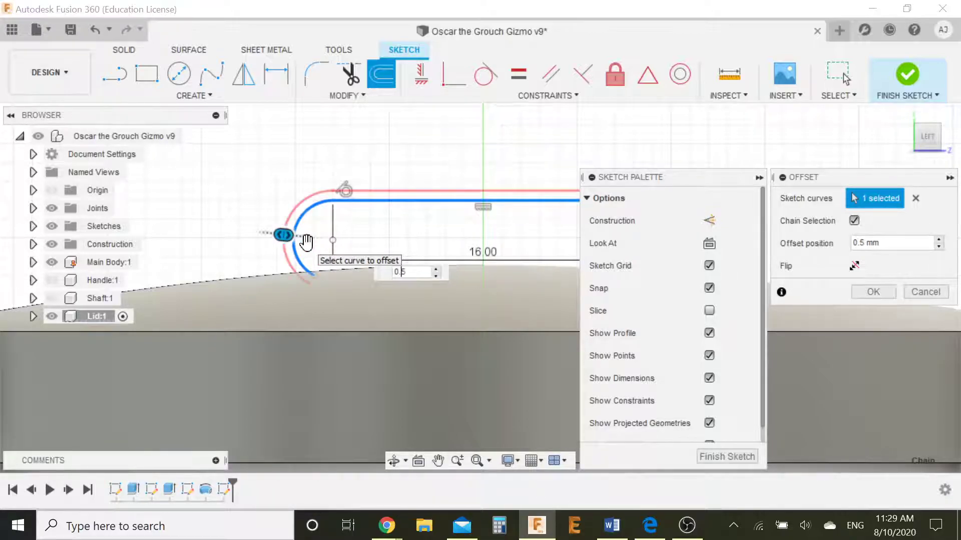
pyautogui.write('-')
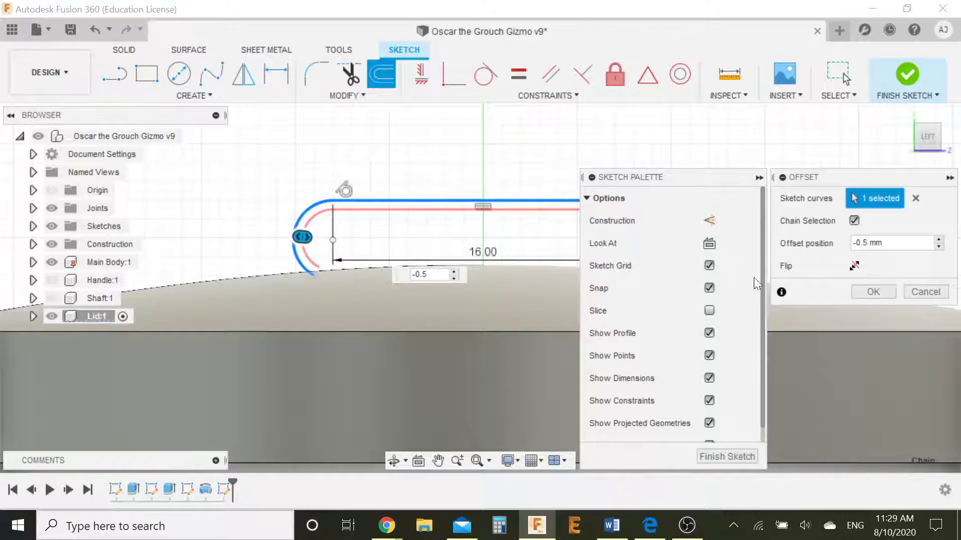
pyautogui.click(870, 291)
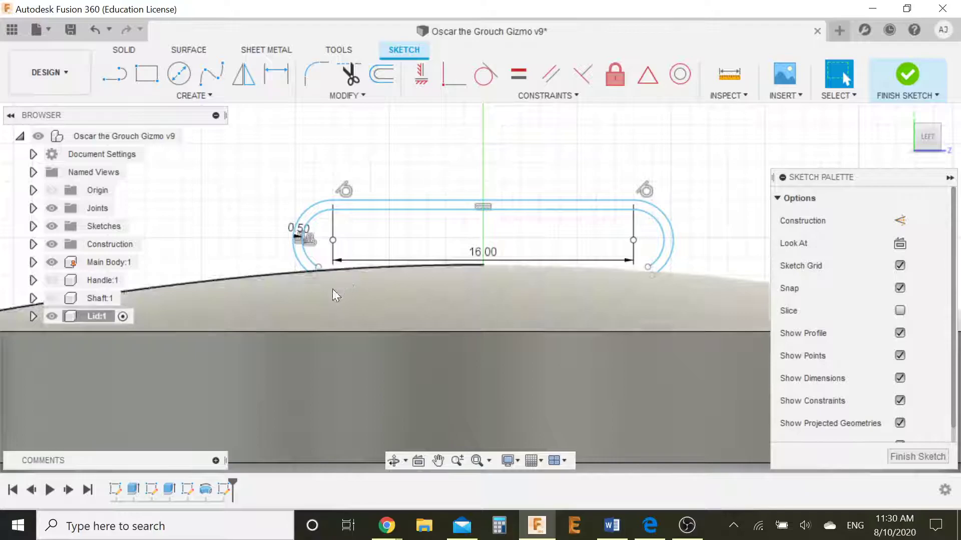
# Draw a connecting line from the inner arc's lower end down to the lid surface
pyautogui.scroll(5, 305, 260)
pyautogui.scroll(2, 313, 259)
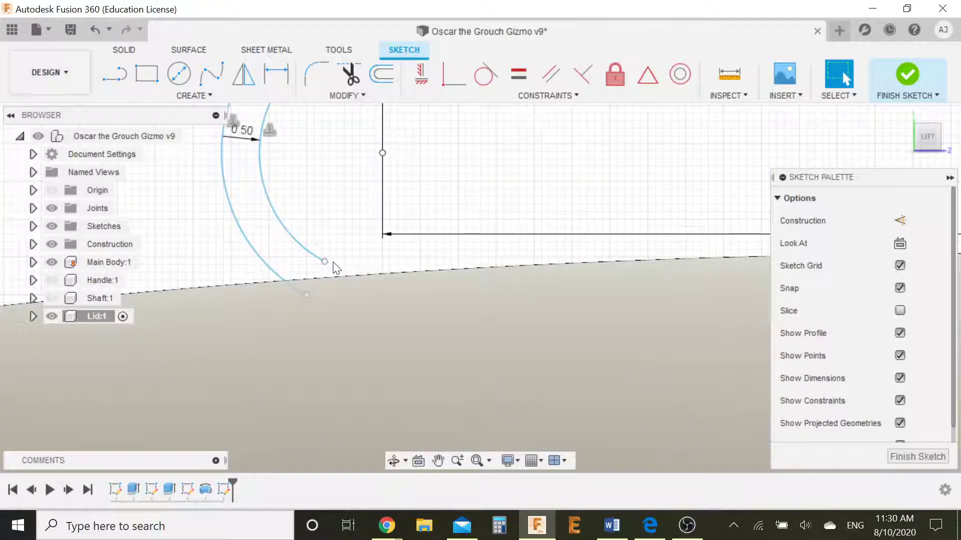
pyautogui.press('l')
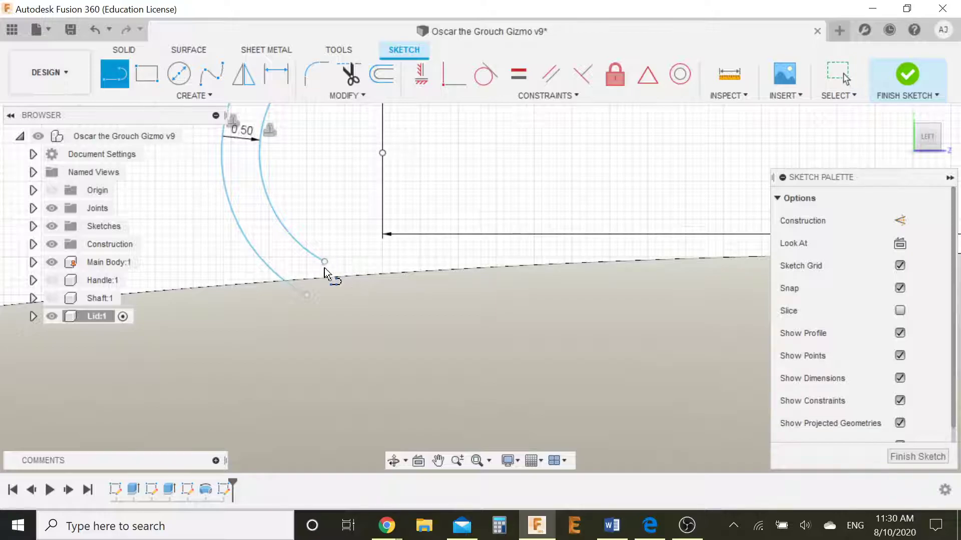
pyautogui.click(324, 262)
pyautogui.click(307, 294)
pyautogui.click(307, 294)
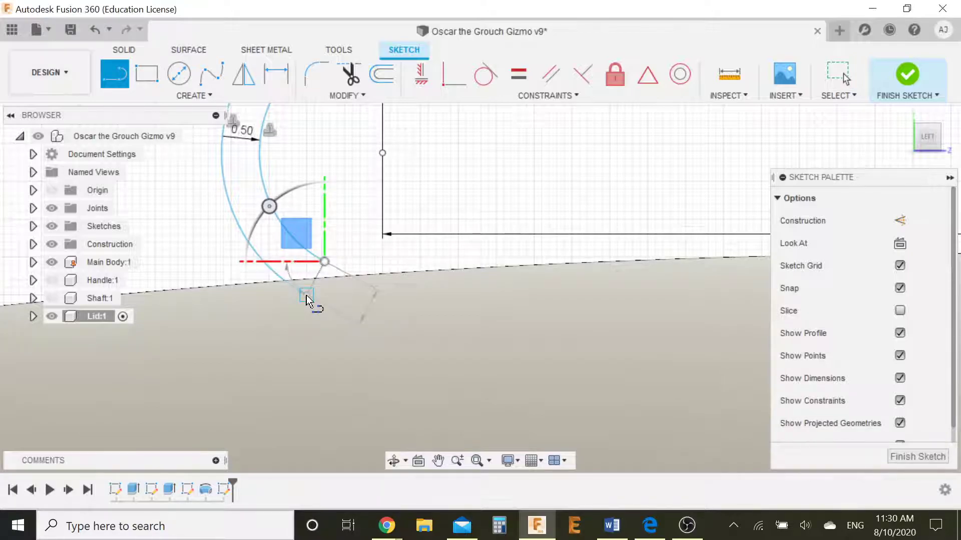
# Draw another line to close the profile, then undo the extra arc and closing line
pyautogui.scroll(-4, 457, 294)
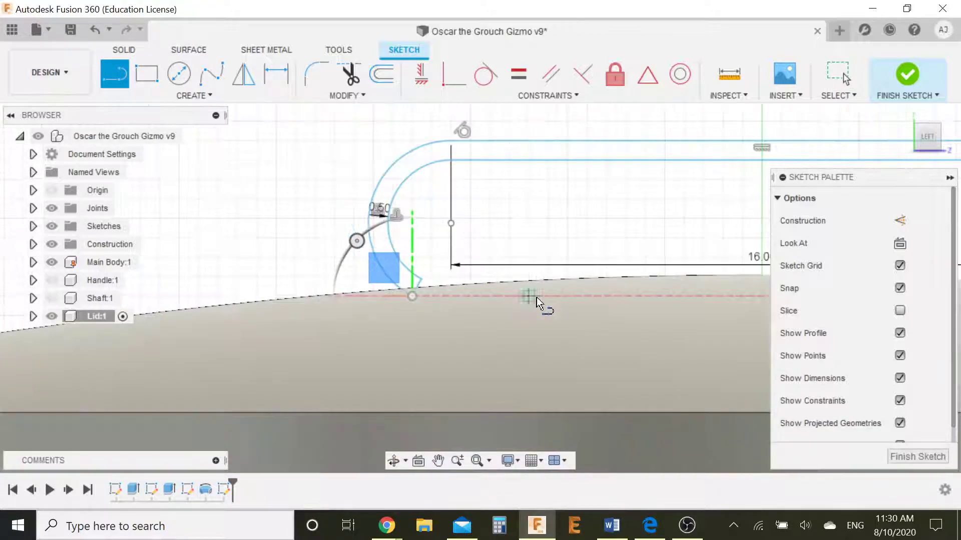
pyautogui.scroll(-3, 288, 317)
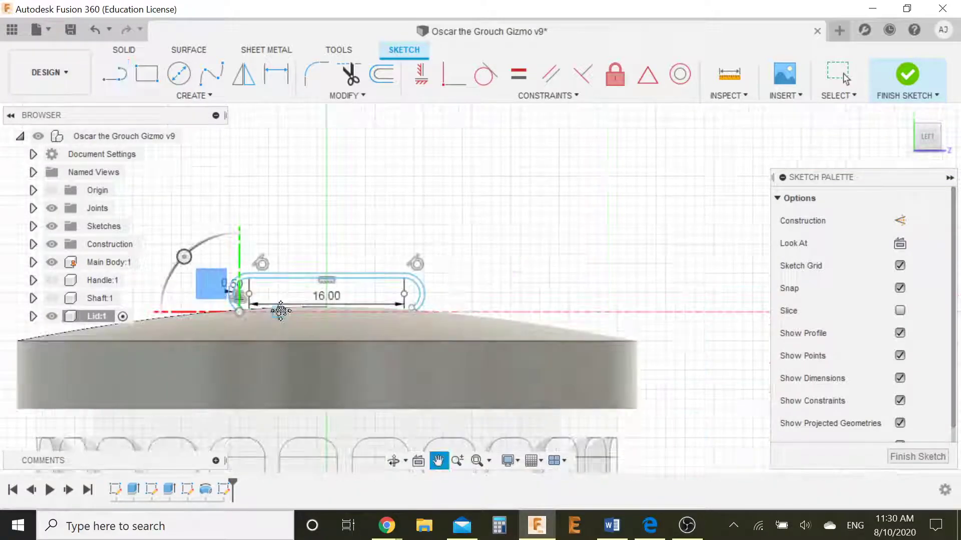
pyautogui.scroll(8, 459, 307)
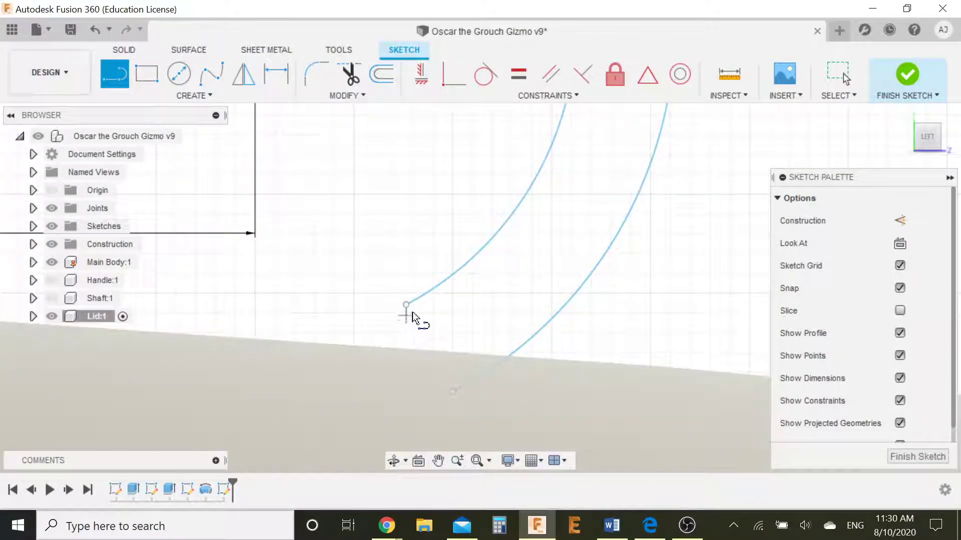
pyautogui.click(406, 305)
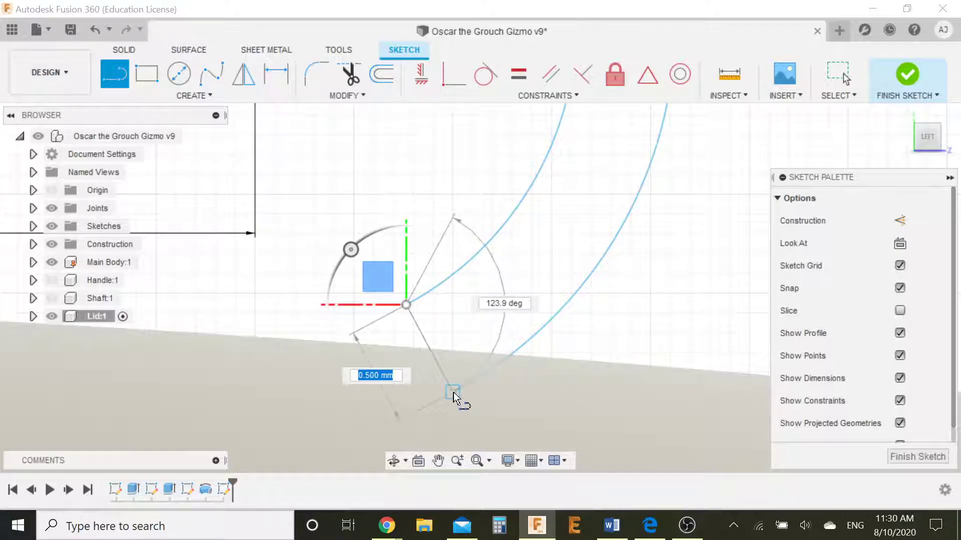
pyautogui.click(453, 392)
pyautogui.scroll(-5, 449, 274)
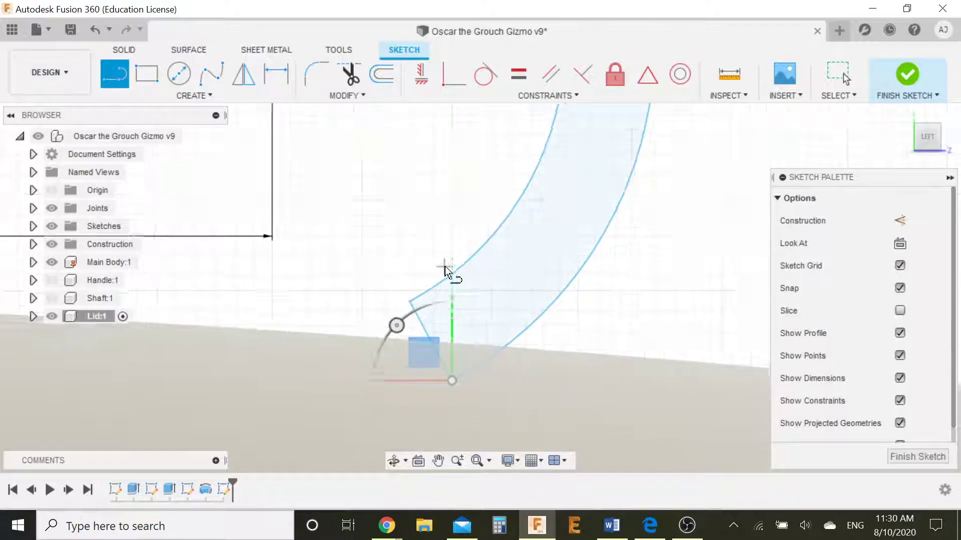
pyautogui.scroll(-5, 451, 275)
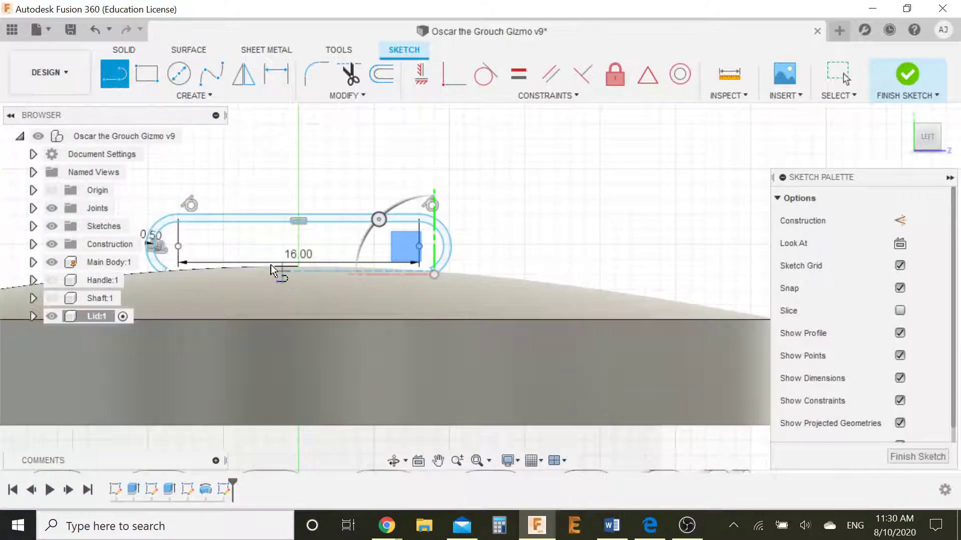
pyautogui.hotkey('ctrl', 'z')
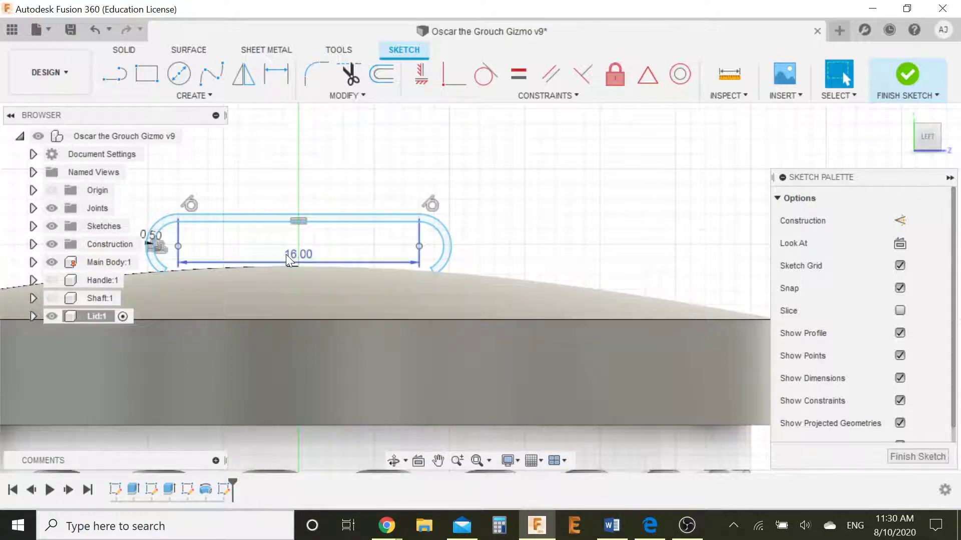
# Finish the handle sketch and orbit the view to look down at the lid's top
pyautogui.click(901, 84)
pyautogui.moveTo(696, 186)
pyautogui.keyDown('shift'); pyautogui.mouseDown(button='middle')
pyautogui.moveTo(671, 204)
pyautogui.moveTo(650, 192)
pyautogui.moveTo(624, 197)
pyautogui.mouseUp(button='middle'); pyautogui.keyUp('shift')
pyautogui.scroll(5, 793, 204)
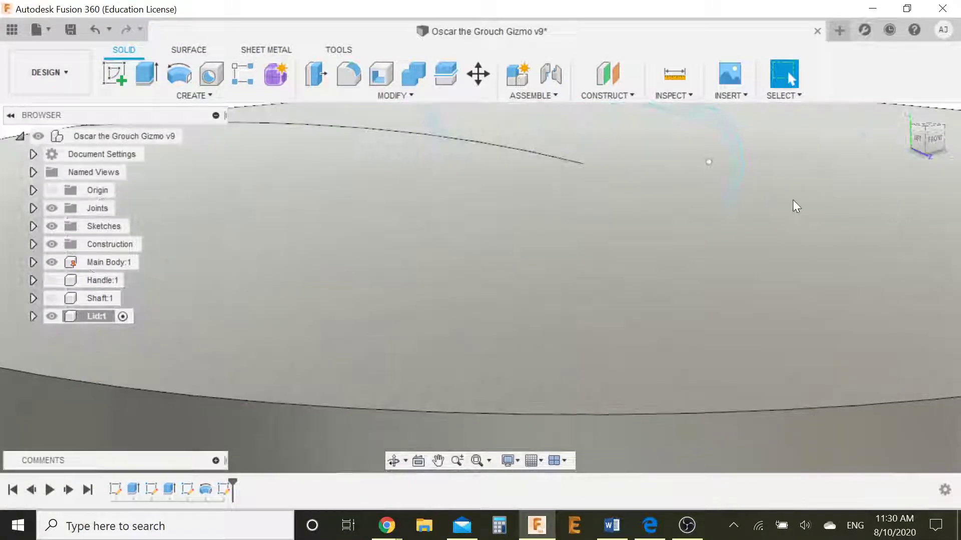
pyautogui.keyDown('shift'); pyautogui.moveTo(736, 201); pyautogui.dragTo(667, 202, button='middle'); pyautogui.keyUp('shift')
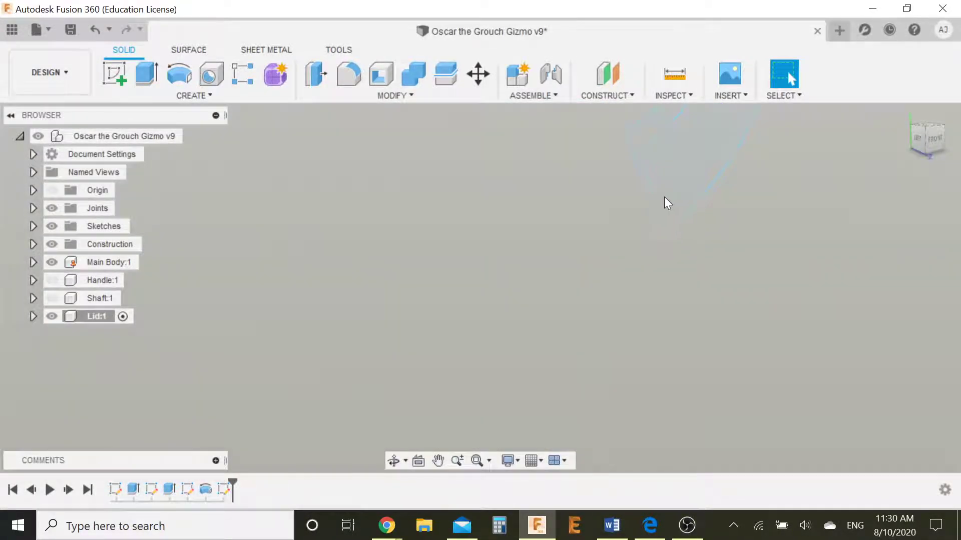
pyautogui.scroll(5, 621, 186)
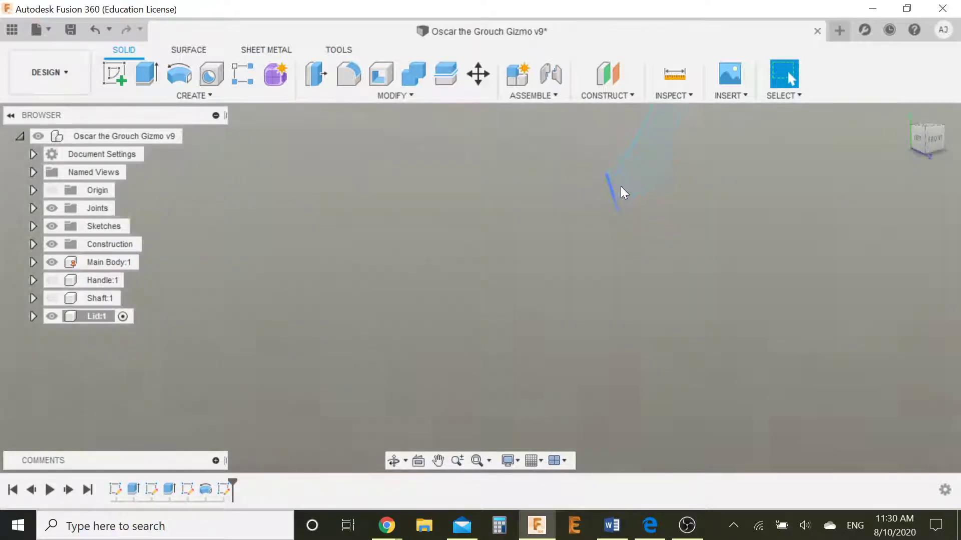
pyautogui.scroll(-5, 619, 186)
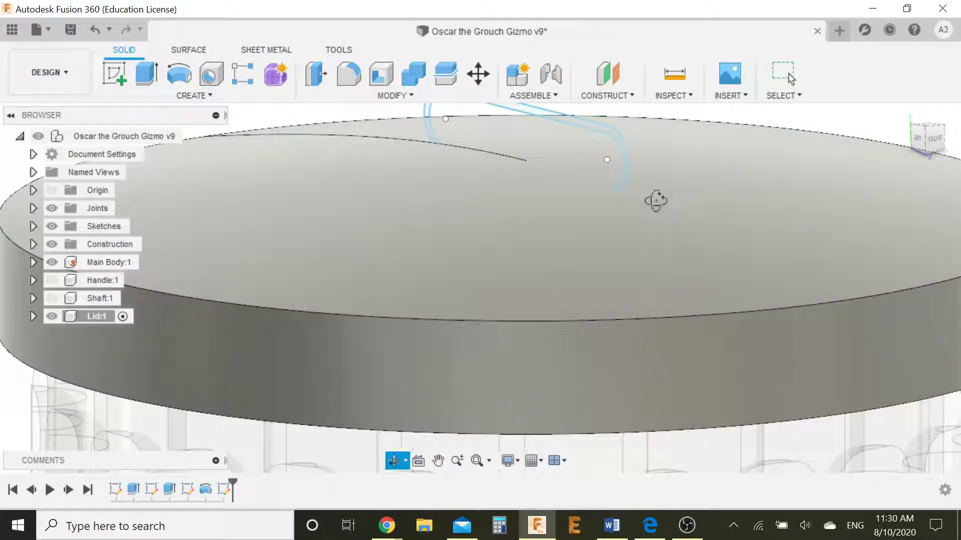
# Orbit to a lower, side-on view of the lid and zoom toward the curved handle spline
pyautogui.keyDown('shift'); pyautogui.moveTo(654, 199); pyautogui.dragTo(649, 219, button='middle'); pyautogui.keyUp('shift')
pyautogui.press('Escape')
pyautogui.scroll(-5, 469, 361)
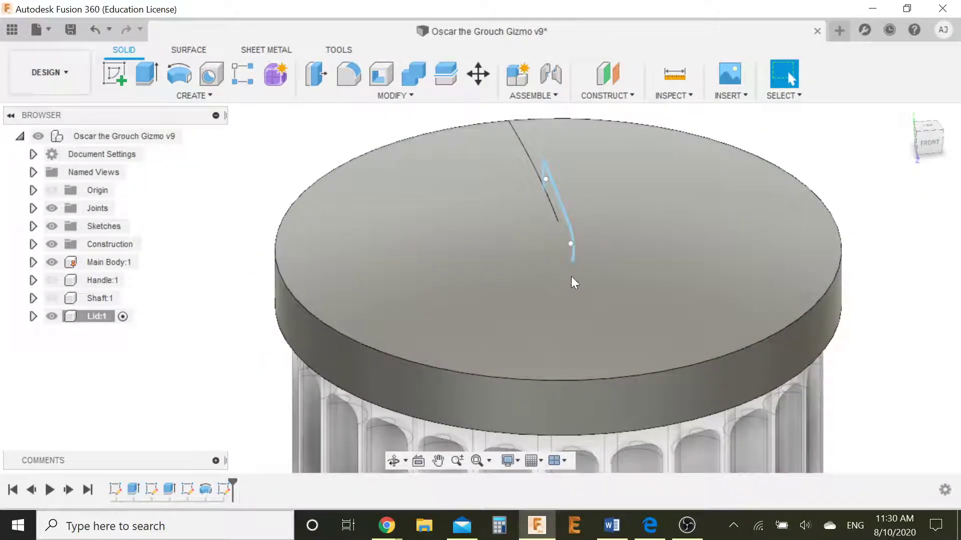
pyautogui.scroll(6, 574, 265)
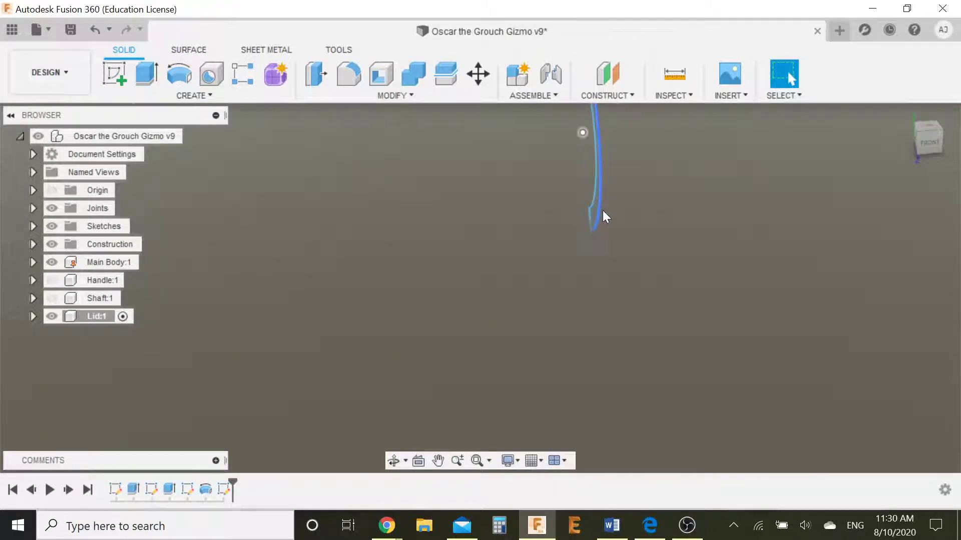
pyautogui.scroll(-5, 622, 190)
pyautogui.scroll(5, 632, 286)
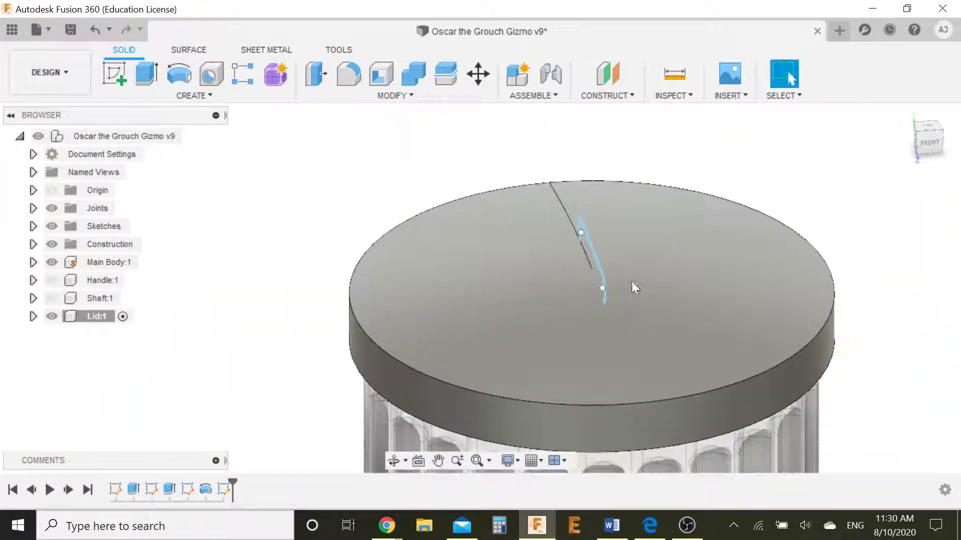
pyautogui.scroll(3, 596, 223)
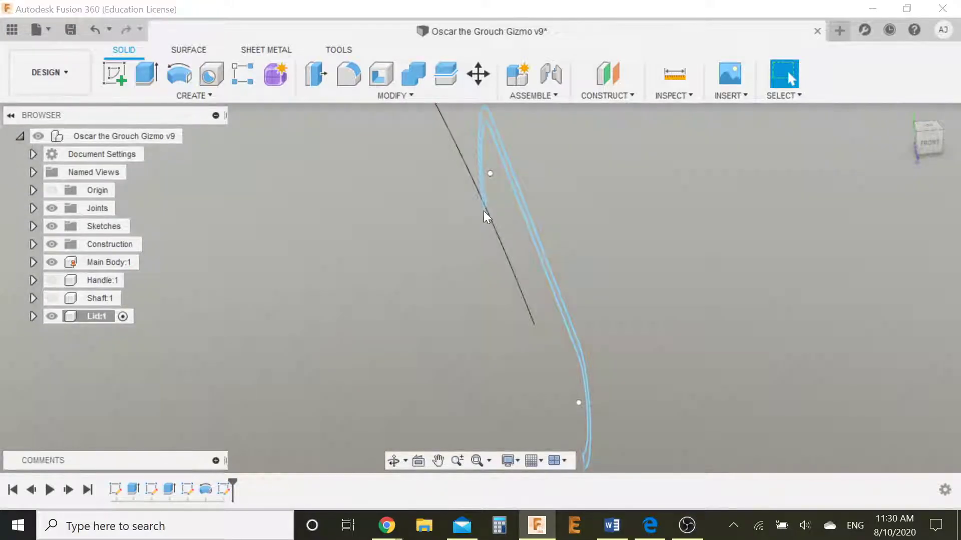
# Extrude the thin curved handle profile with Symmetric direction, 1.5 mm distance and Join operation
pyautogui.press('e')
pyautogui.click(491, 134)
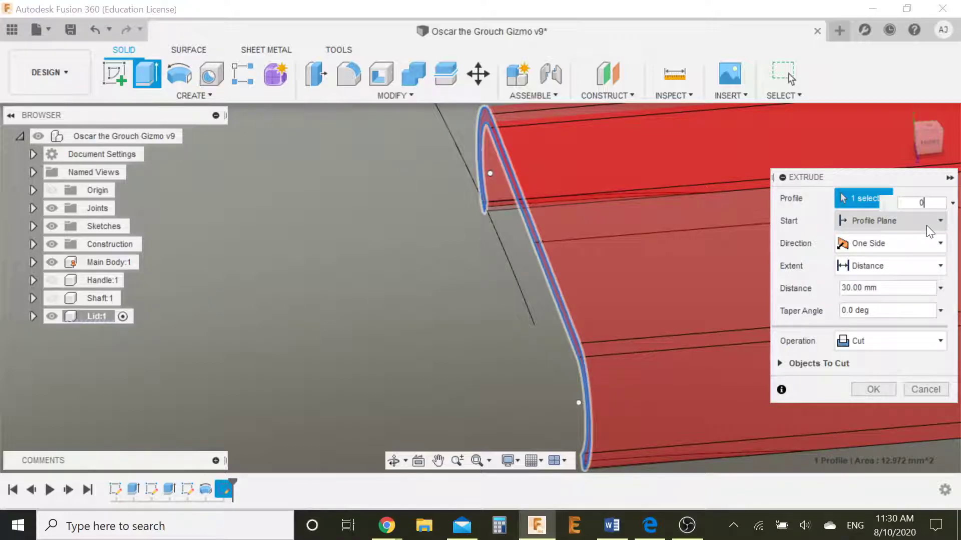
pyautogui.click(926, 243)
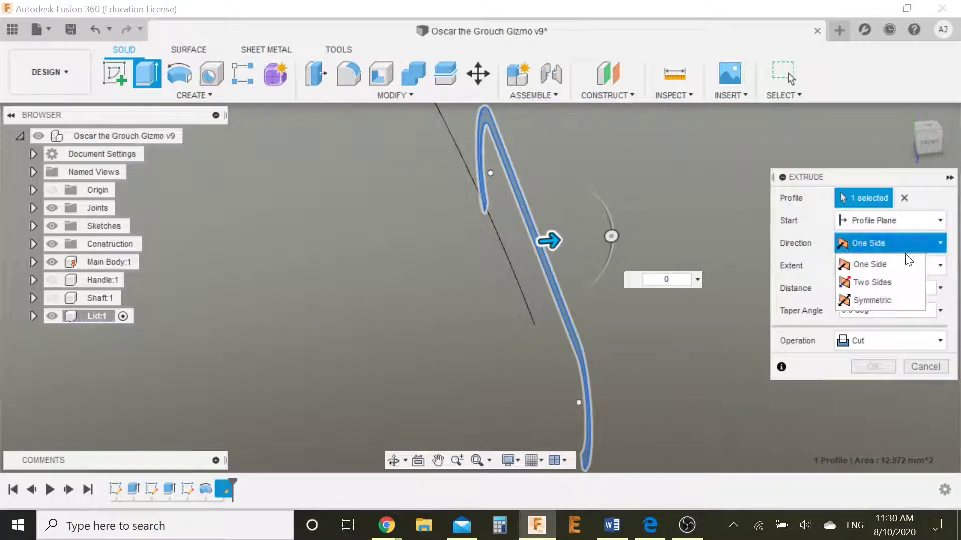
pyautogui.click(873, 299)
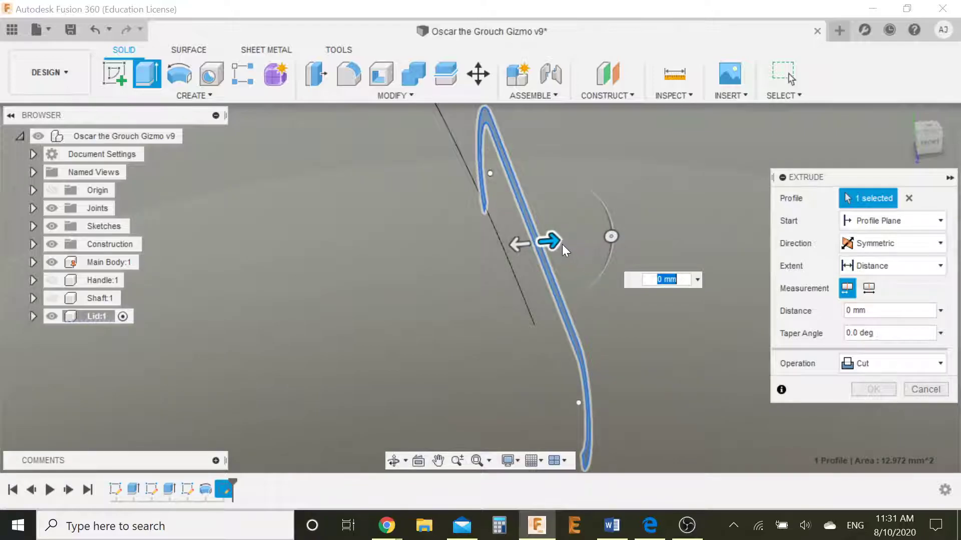
pyautogui.moveTo(549, 241); pyautogui.dragTo(609, 234)
pyautogui.scroll(-6, 581, 215)
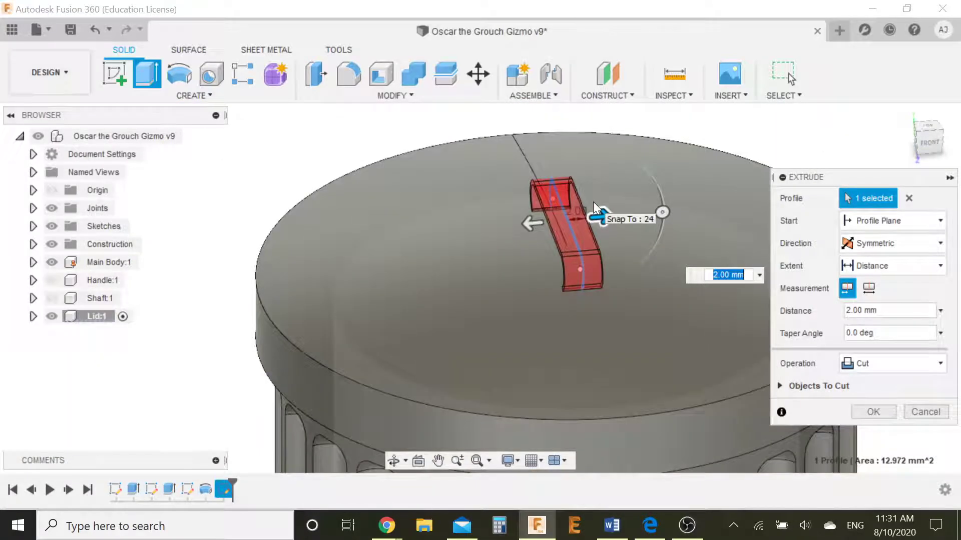
pyautogui.scroll(-3, 593, 202)
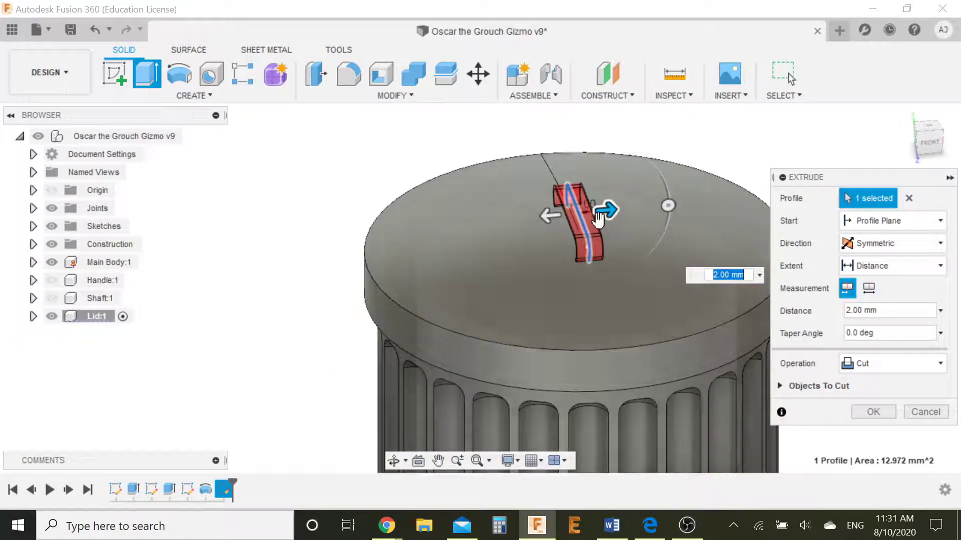
pyautogui.write('1.5')
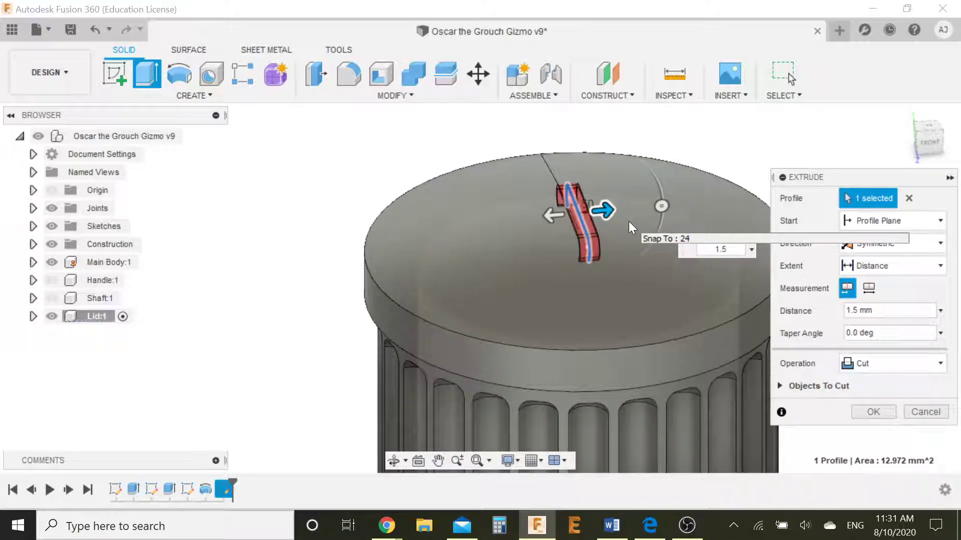
pyautogui.click(920, 364)
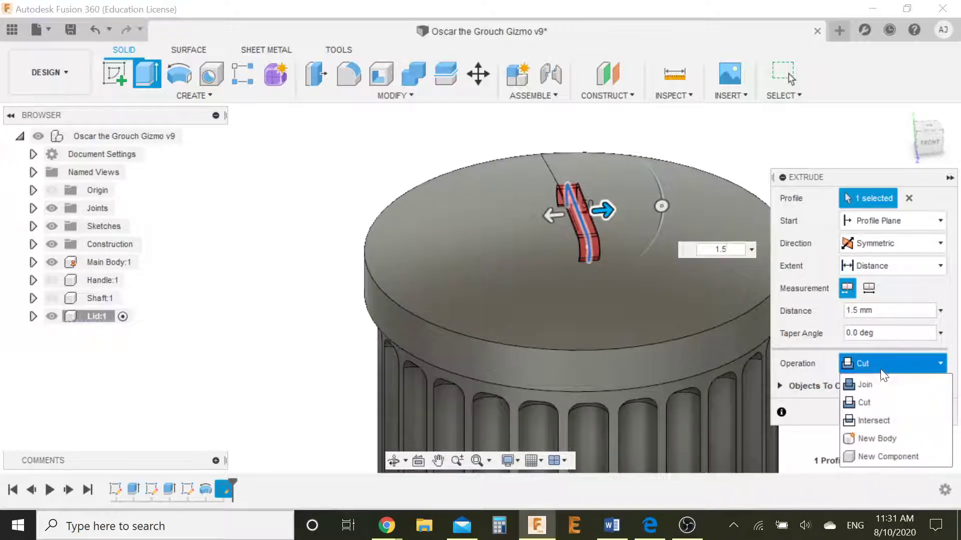
pyautogui.click(866, 385)
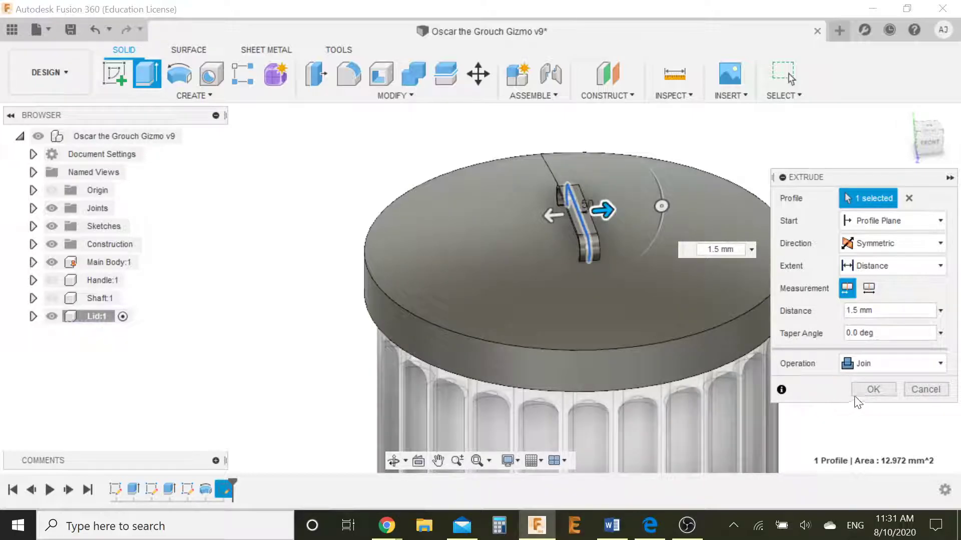
pyautogui.click(874, 389)
pyautogui.scroll(-5, 410, 266)
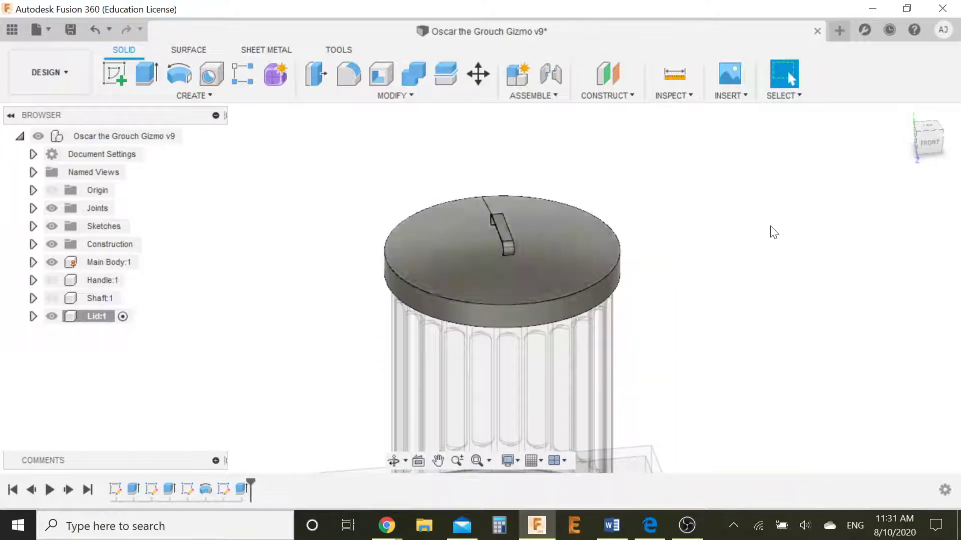
pyautogui.keyDown('shift'); pyautogui.moveTo(746, 250); pyautogui.dragTo(603, 305, button='middle'); pyautogui.keyUp('shift')
pyautogui.scroll(-3, 733, 382)
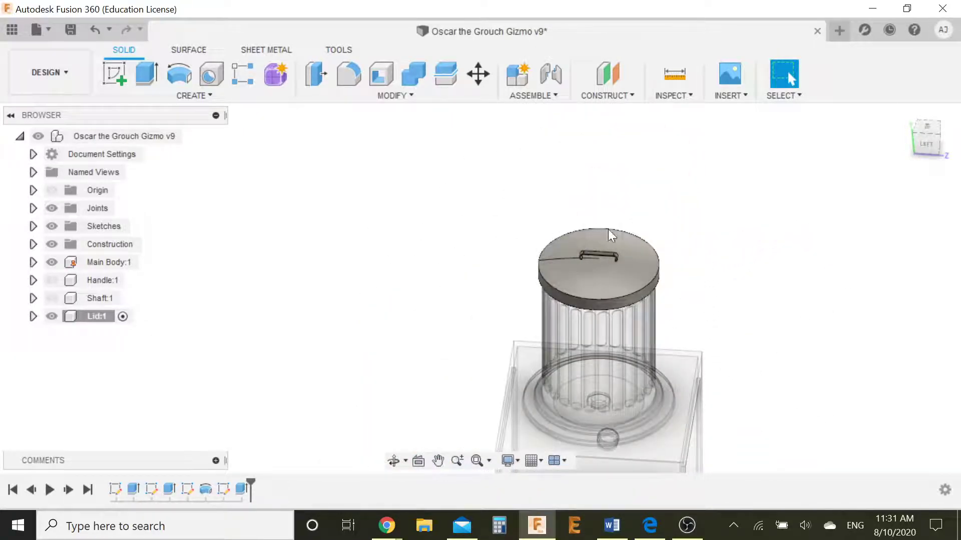
pyautogui.scroll(-3, 706, 261)
pyautogui.moveTo(753, 268); pyautogui.dragTo(721, 192, button='middle')
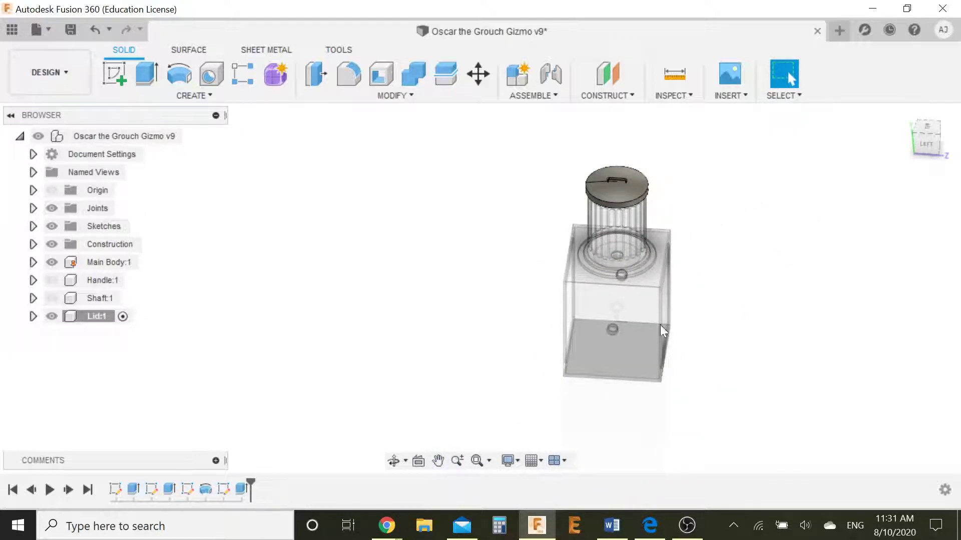
pyautogui.scroll(5, 620, 188)
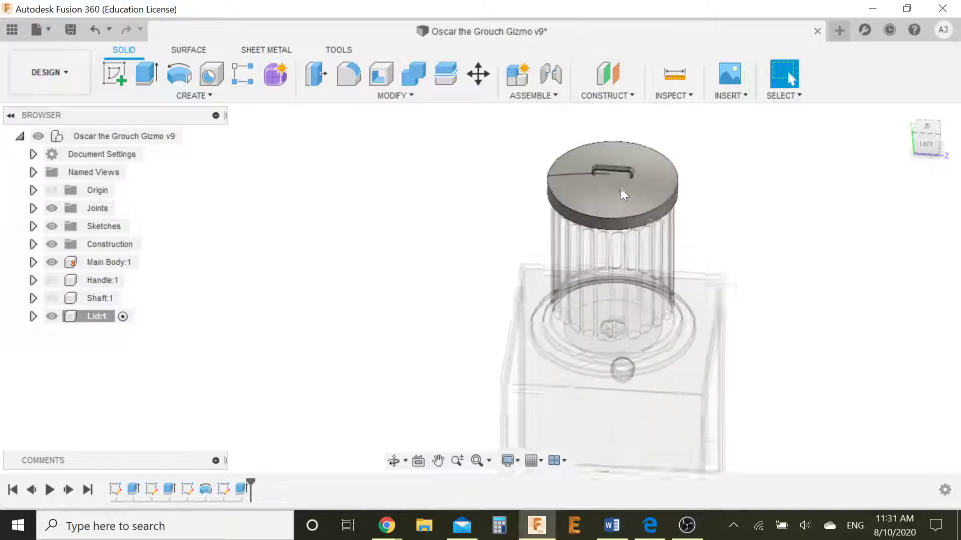